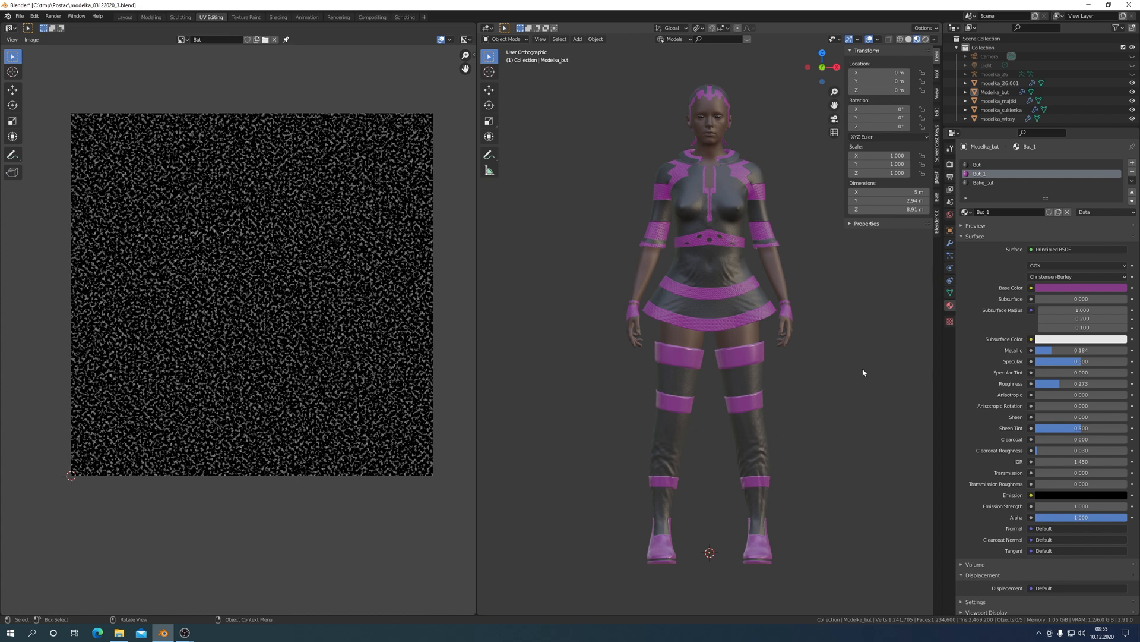
Step: Examine the finished character and its purple-banded boots from all sides by turning the view around the model
key(KP_6)
key(KP_6)
key(KP_6)
key(KP_6)
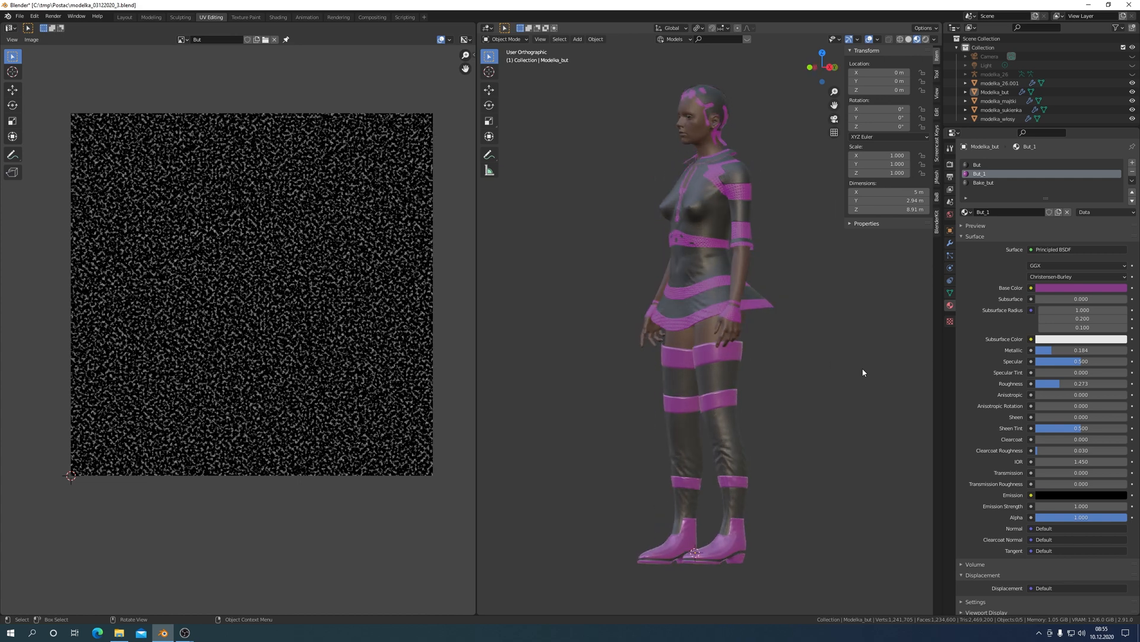
key(KP_6)
key(KP_6)
key(KP_6)
key(KP_6)
key(KP_6)
key(KP_6)
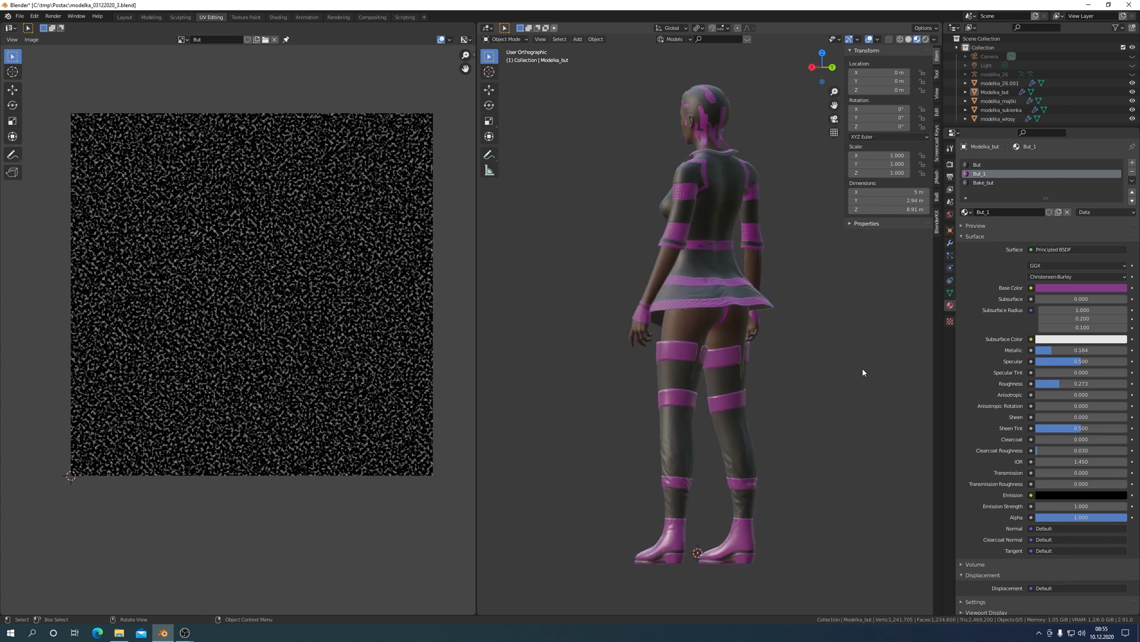
key(KP_6)
key(KP_6)
key(KP_6)
key(KP_6)
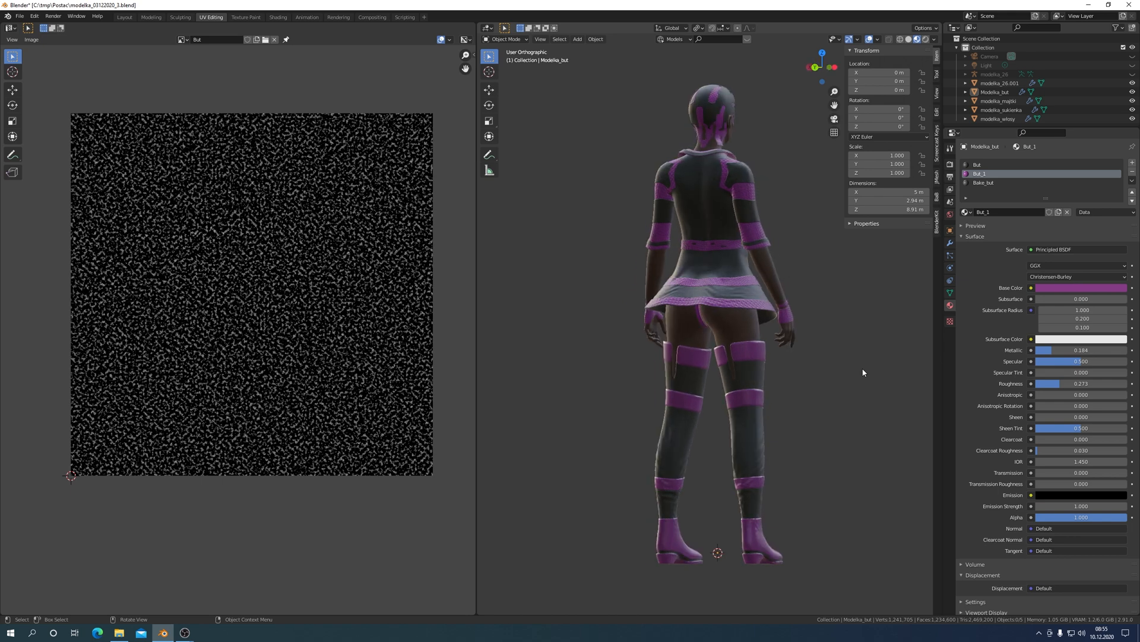
key(KP_6)
key(KP_6)
key(KP_6)
key(KP_6)
key(KP_6)
key(KP_6)
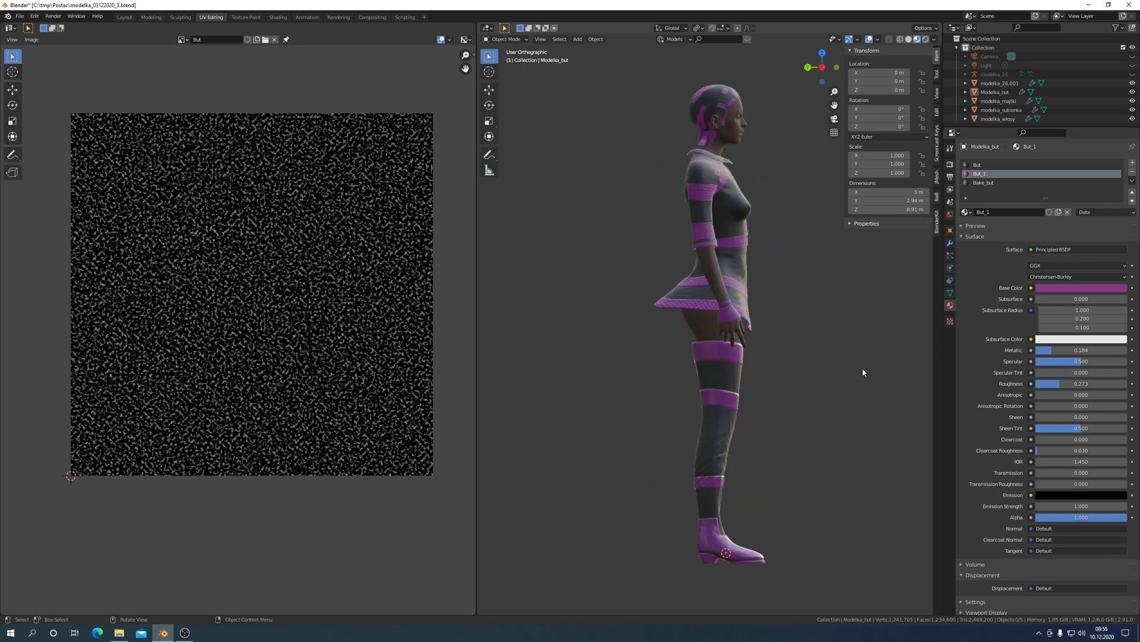
key(KP_6)
key(KP_6)
key(KP_6)
key(KP_6)
key(KP_6)
key(KP_6)
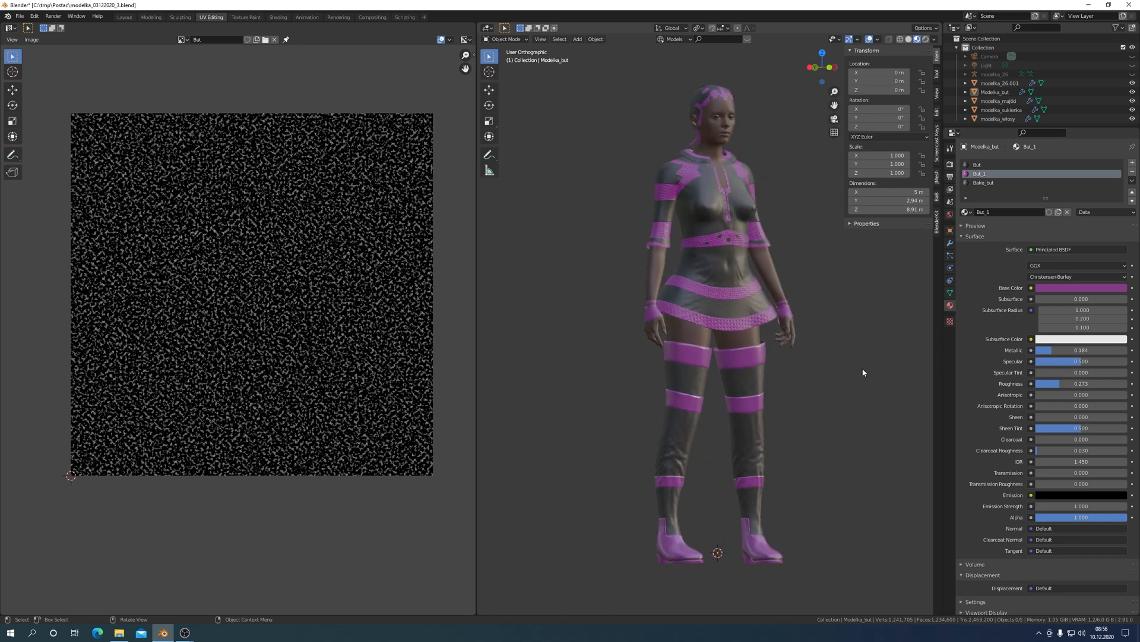
key(KP_6)
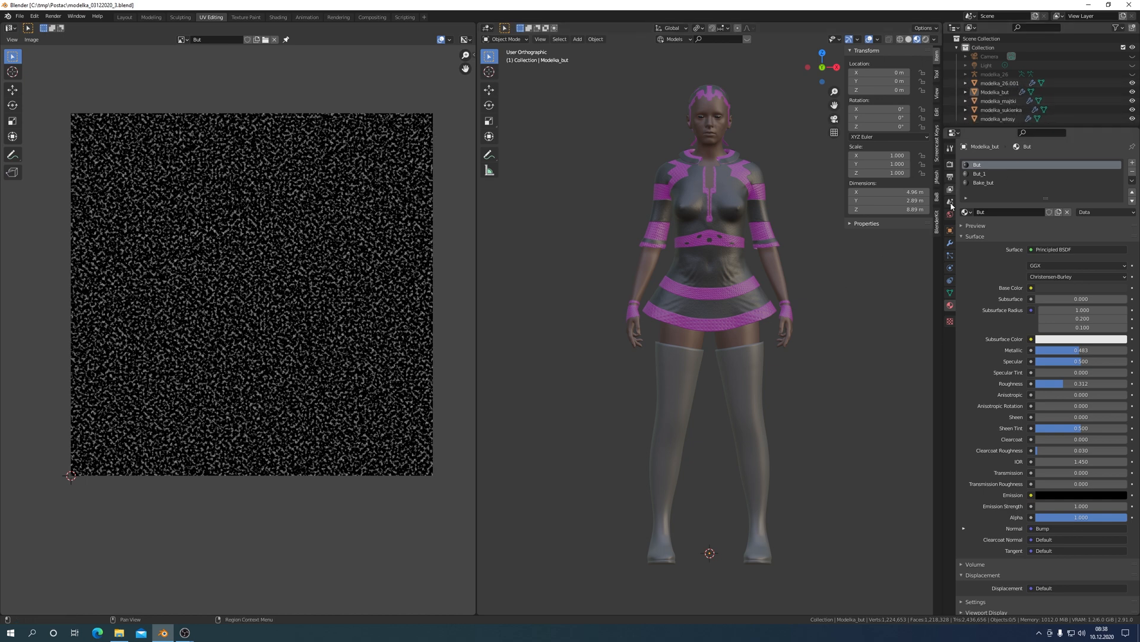
Step: Inspect the modifiers on the boots and the body, and compare the physics settings of both objects
click(760, 351)
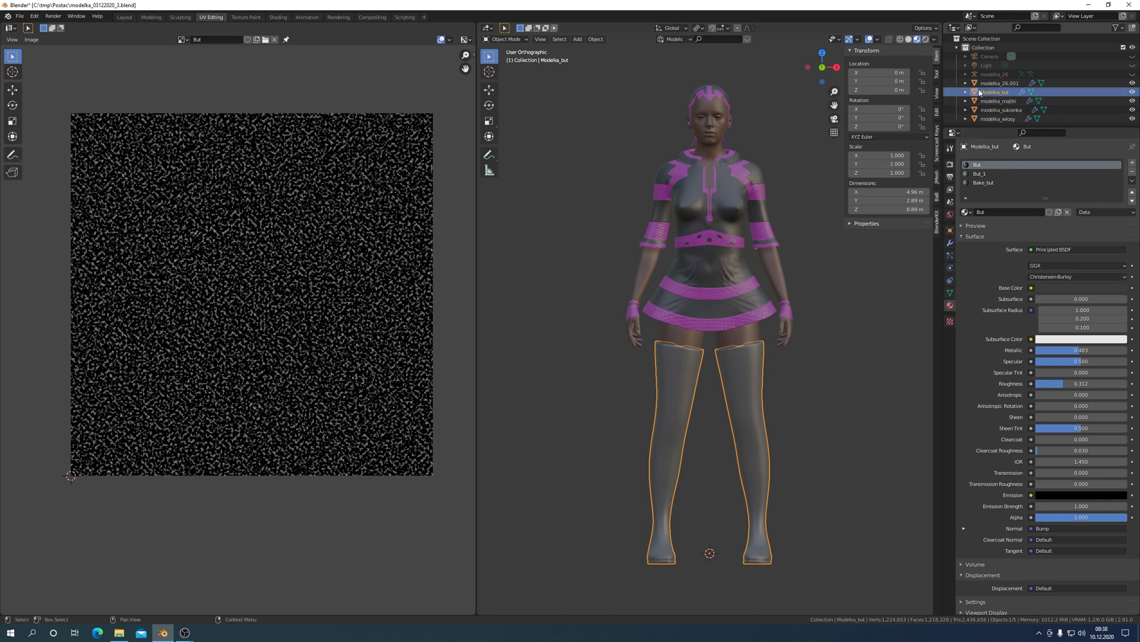
click(951, 243)
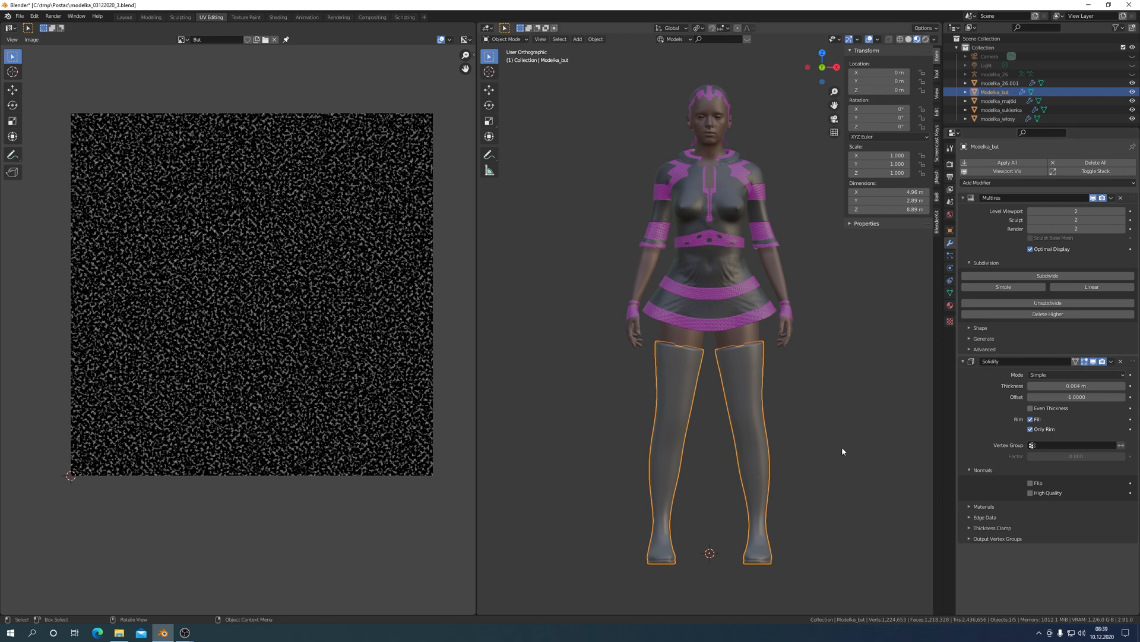
click(752, 337)
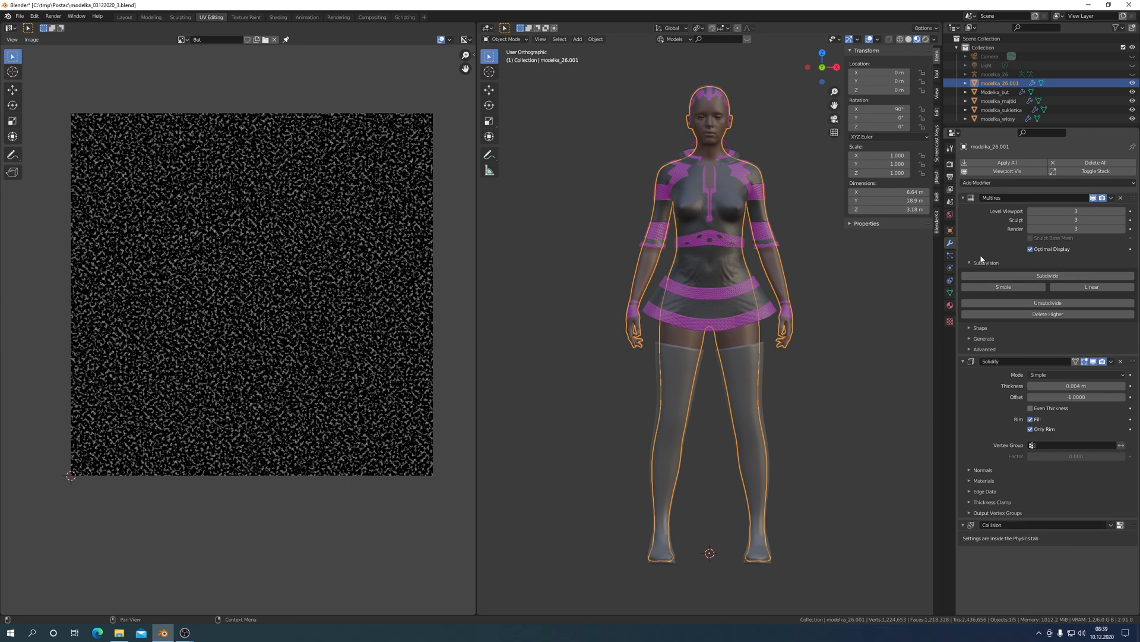
click(951, 270)
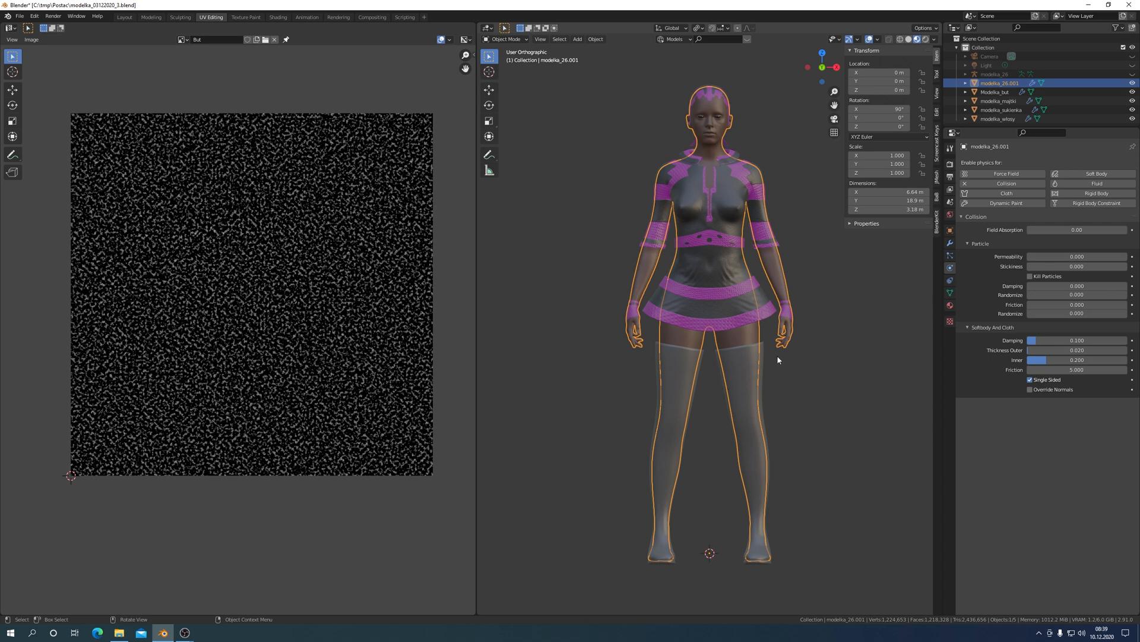
click(759, 361)
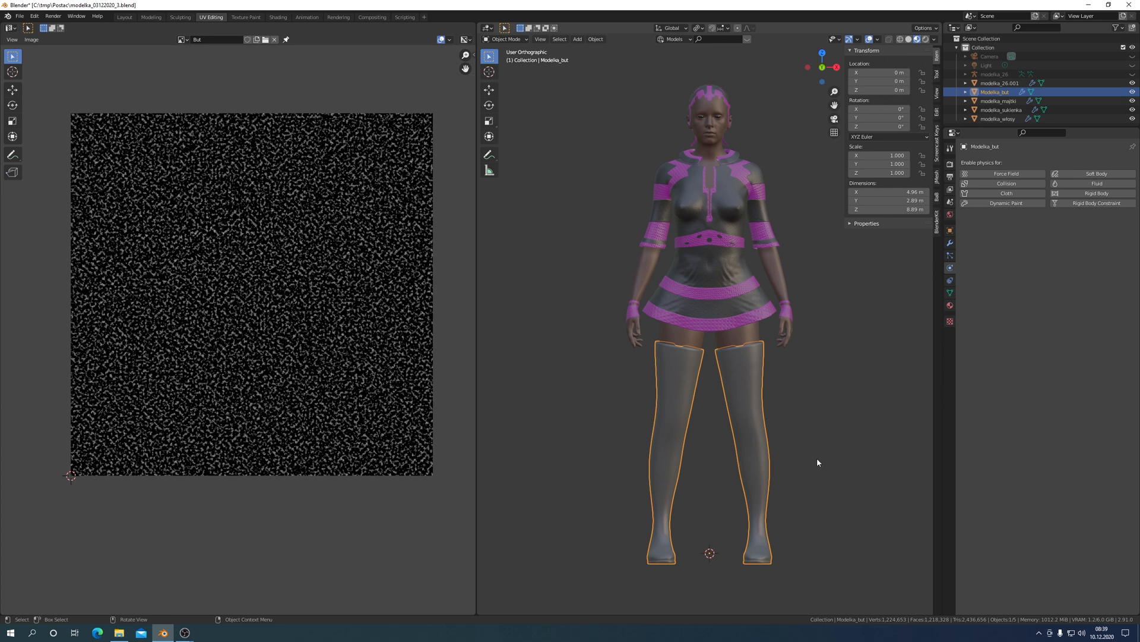
scroll(817, 461, up, 6)
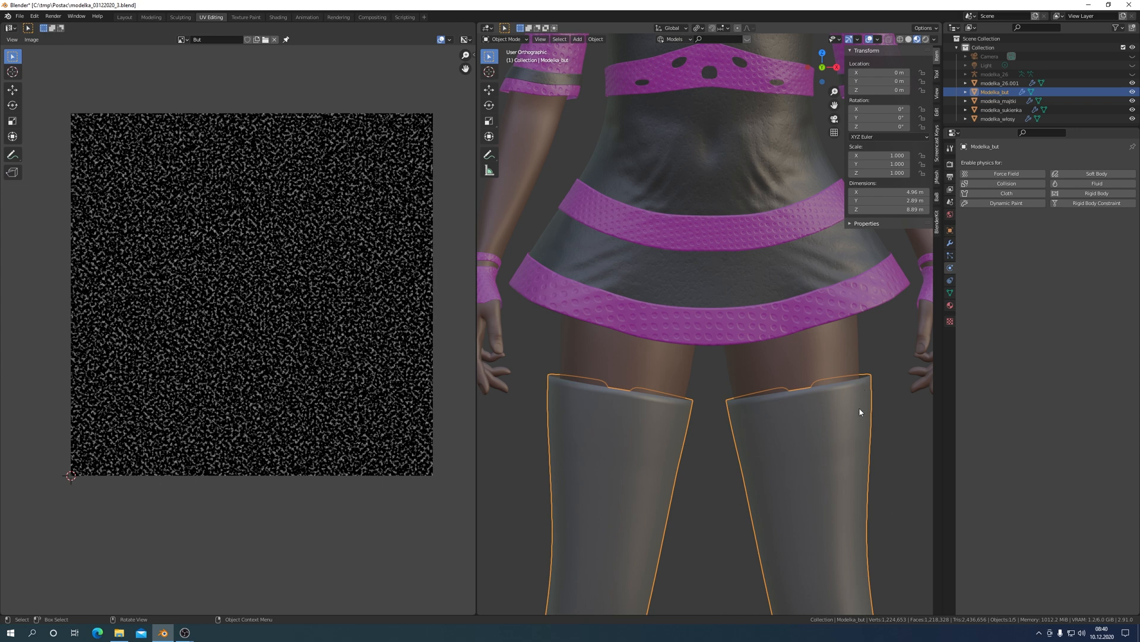
Step: Duplicate in place a loop of body mesh faces around the character's left upper thigh, just above the boot
click(818, 355)
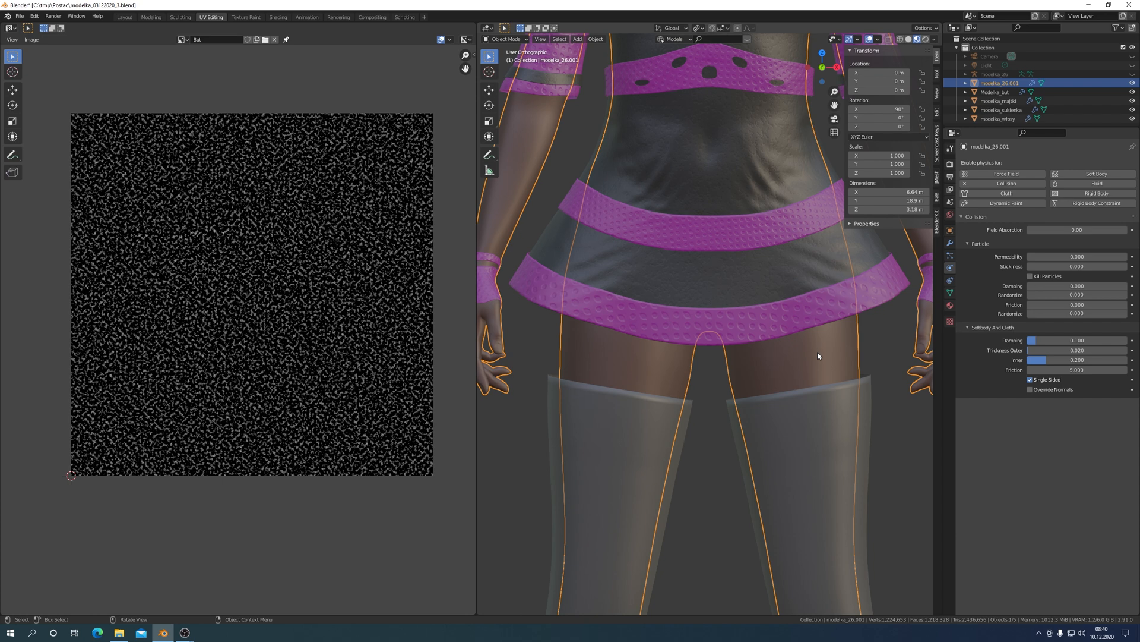
key(Tab)
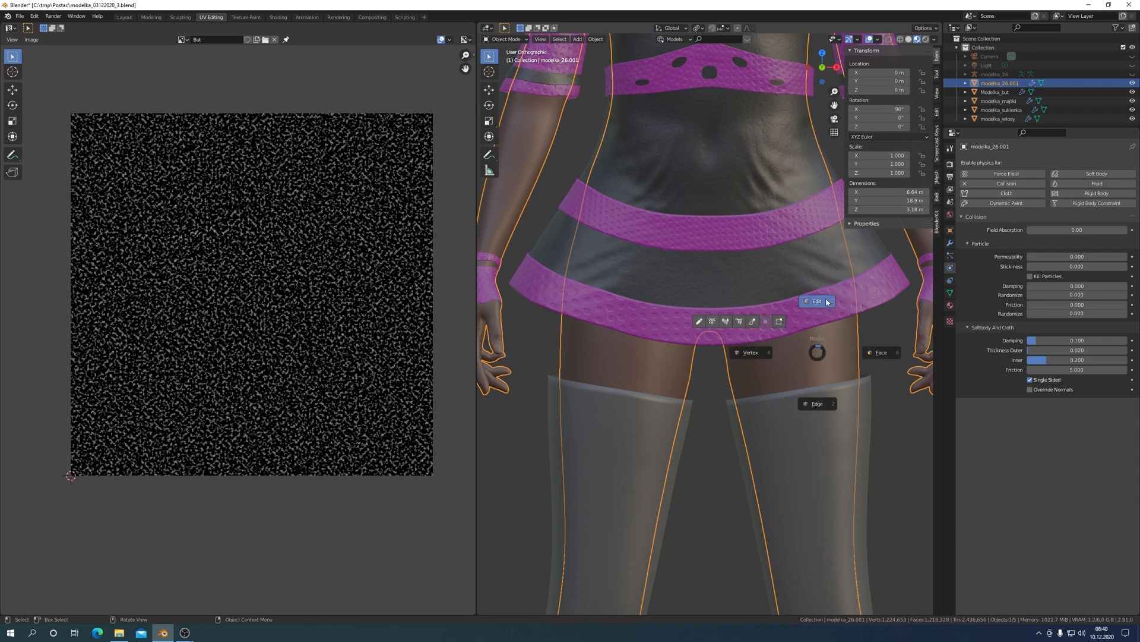
click(819, 302)
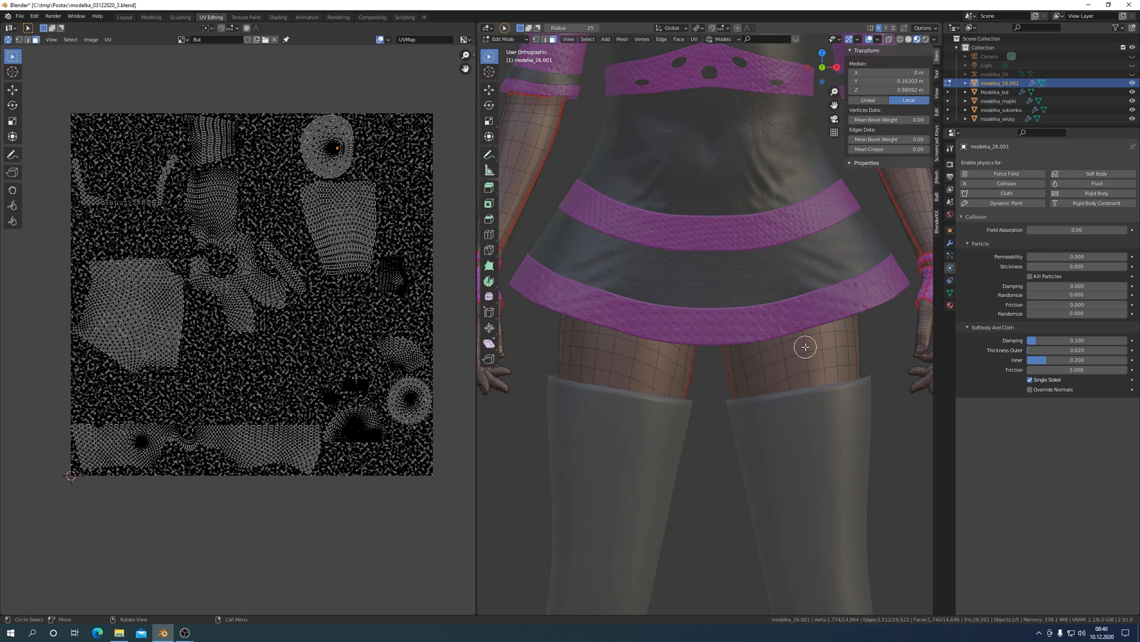
alt+click(805, 347)
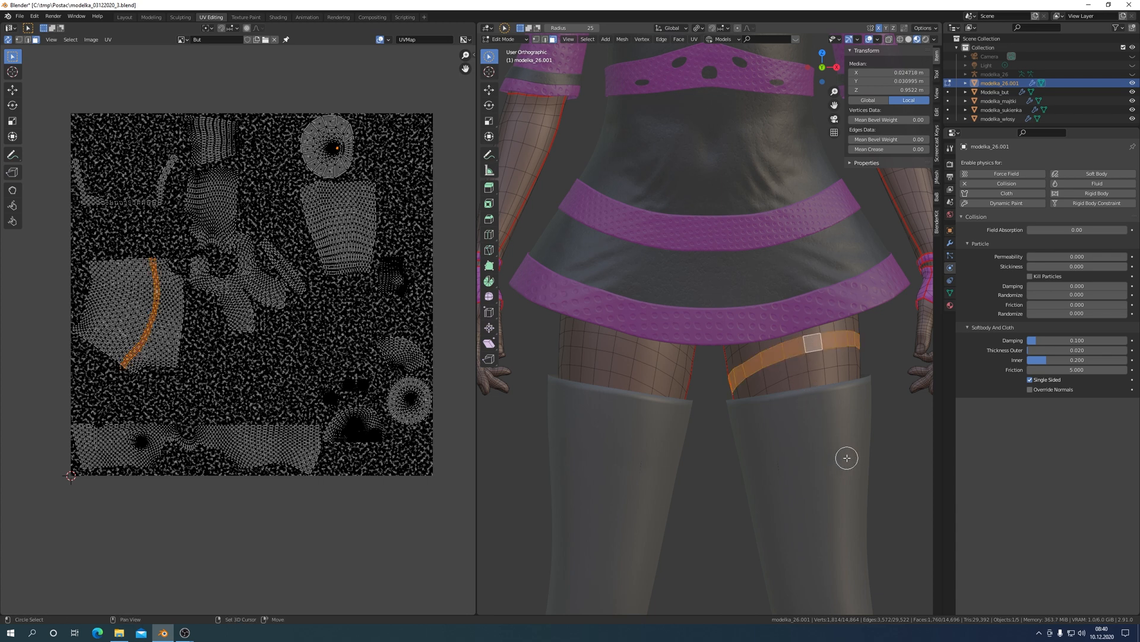
key(shift+d)
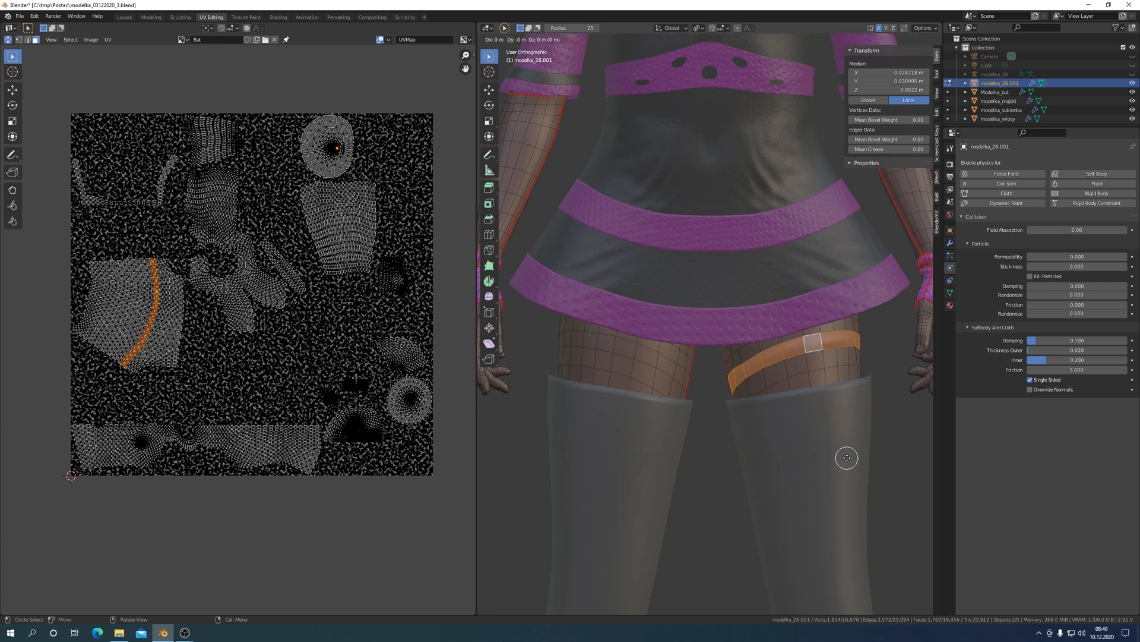
right_click(847, 457)
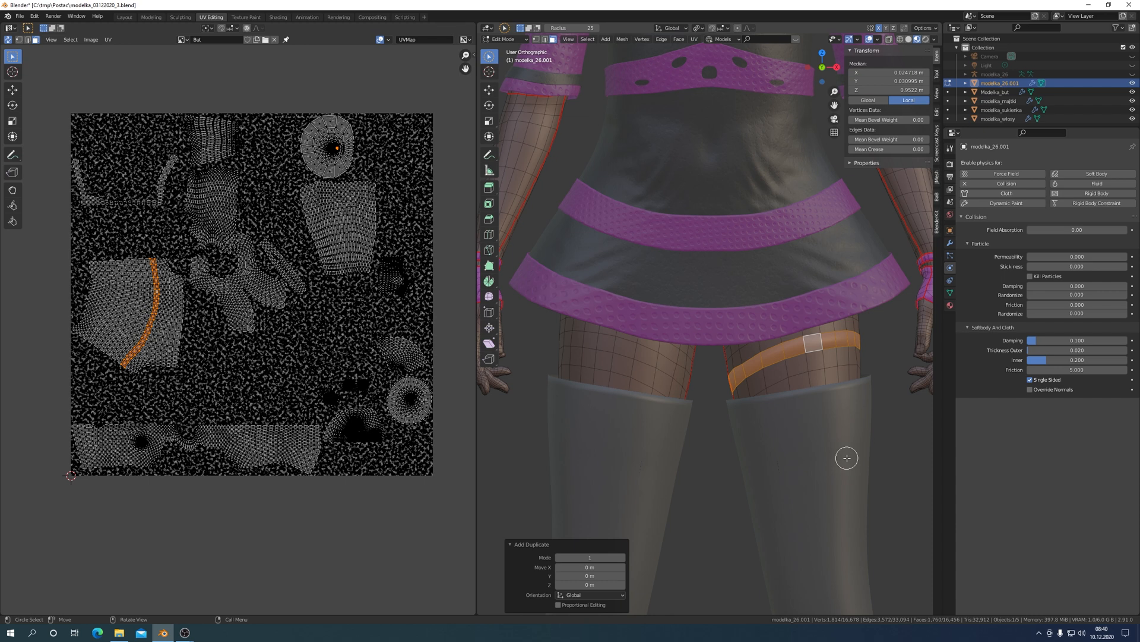
Step: Inset the duplicated thigh band with Outset and Select Outer enabled, adding depth so it has thickness
key(i)
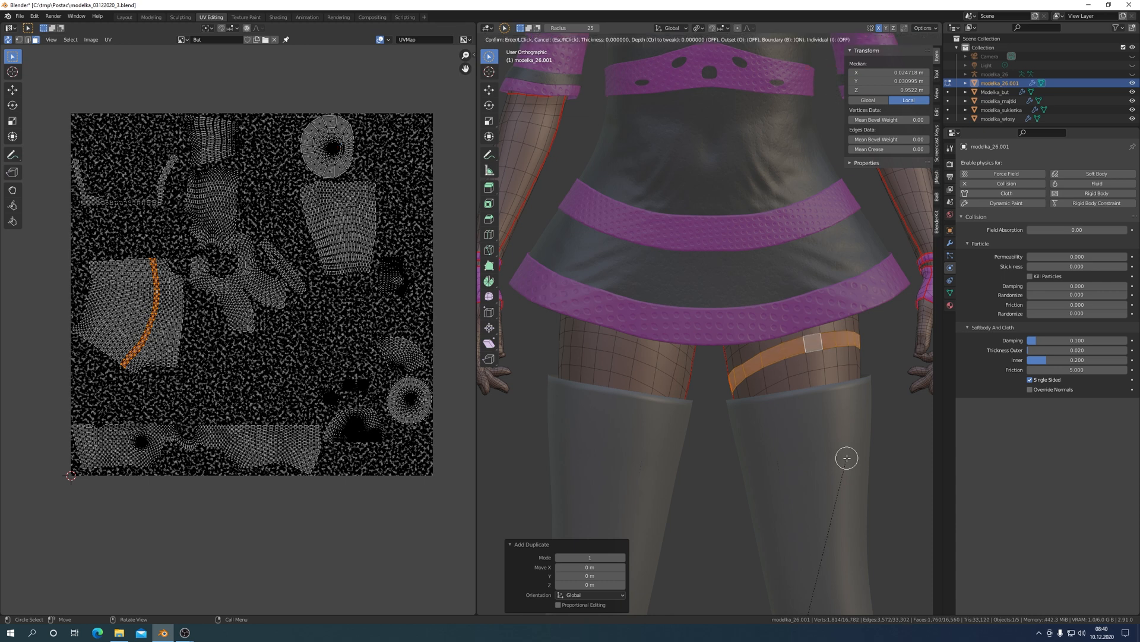
click(847, 457)
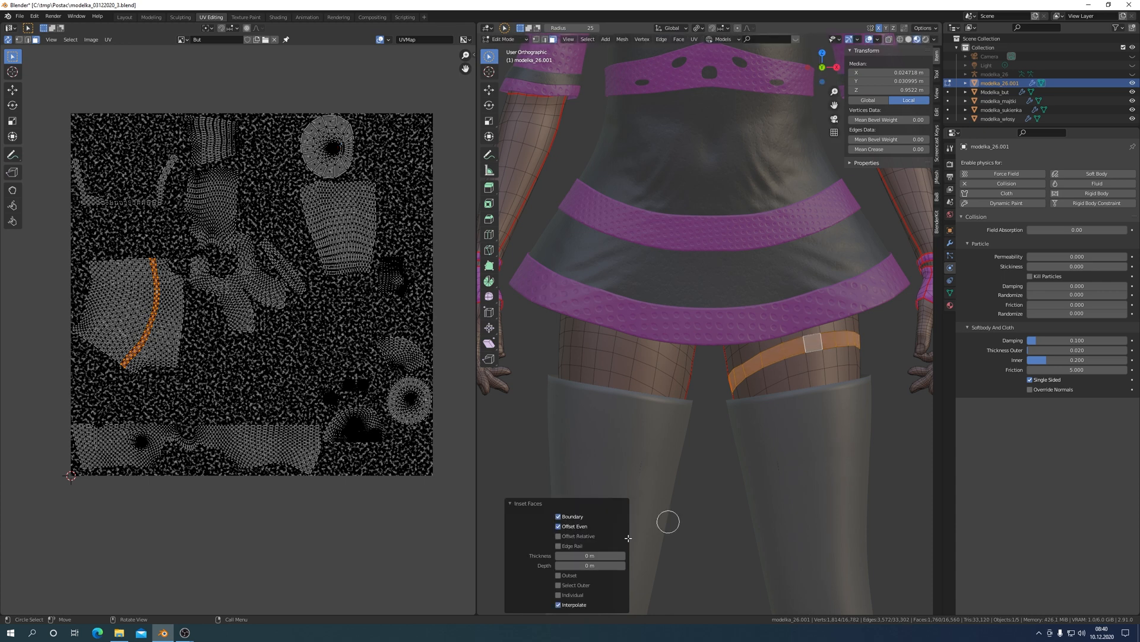
click(559, 575)
click(558, 585)
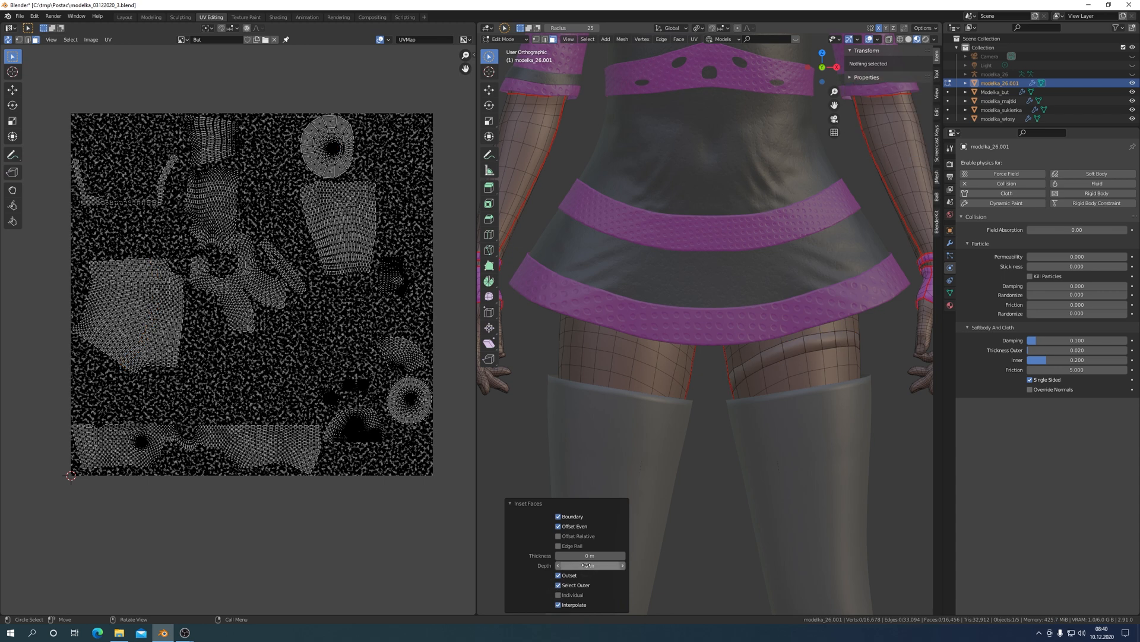
drag(585, 566, 601, 566)
click(899, 458)
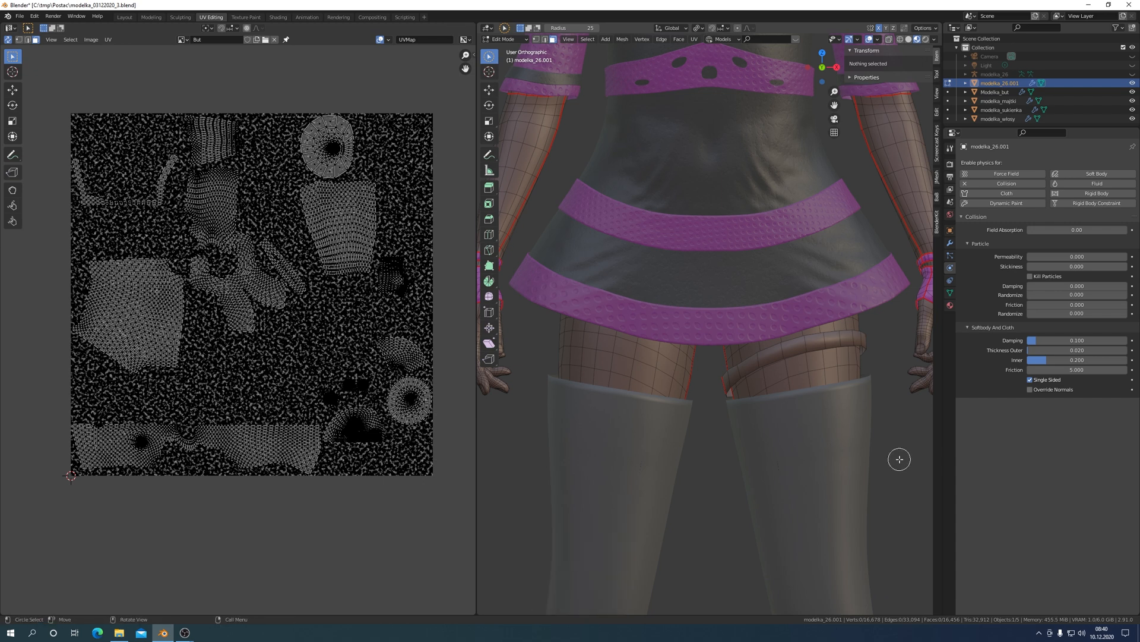
Step: Check the thigh band in Object Mode, and separate its linked faces from the body mesh into their own object
key(ctrl+Tab)
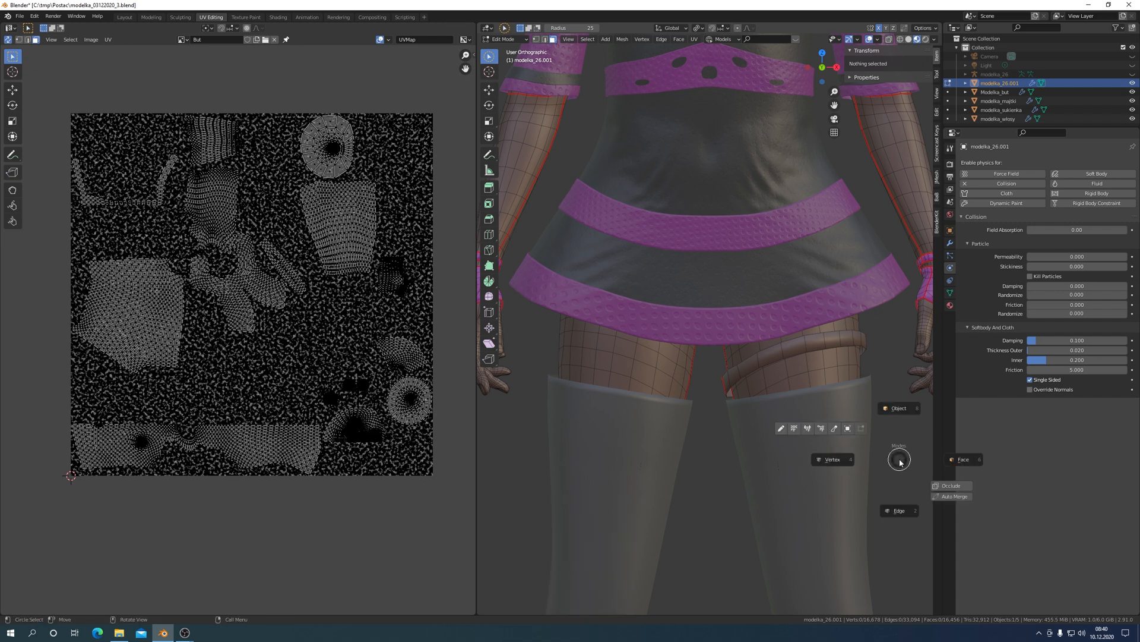
click(848, 428)
click(848, 429)
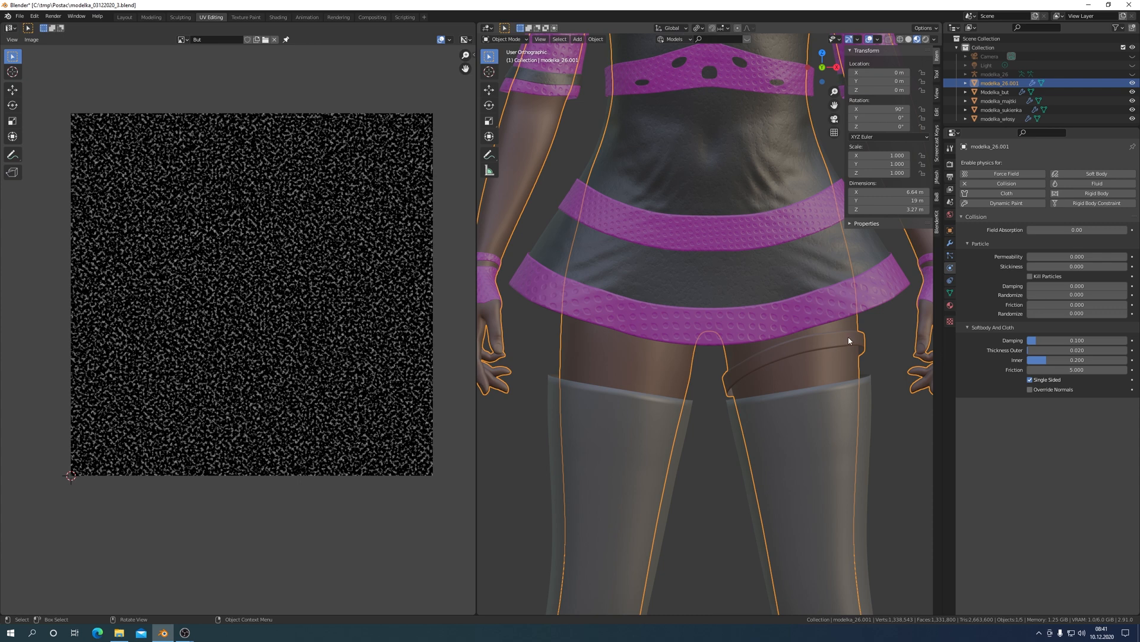
key(Tab)
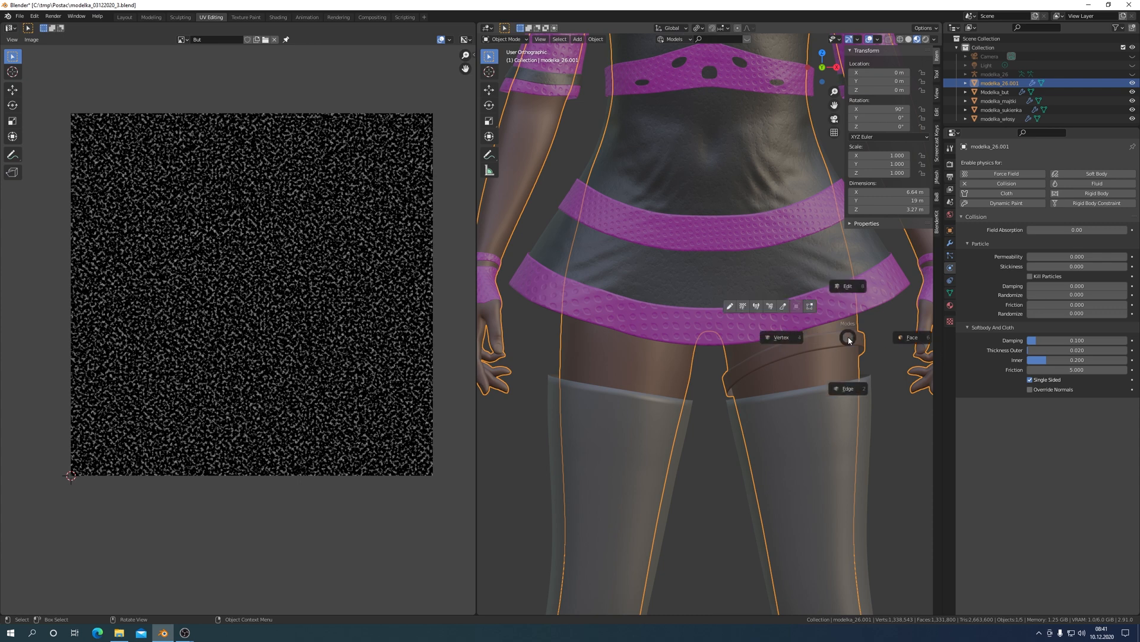
click(845, 287)
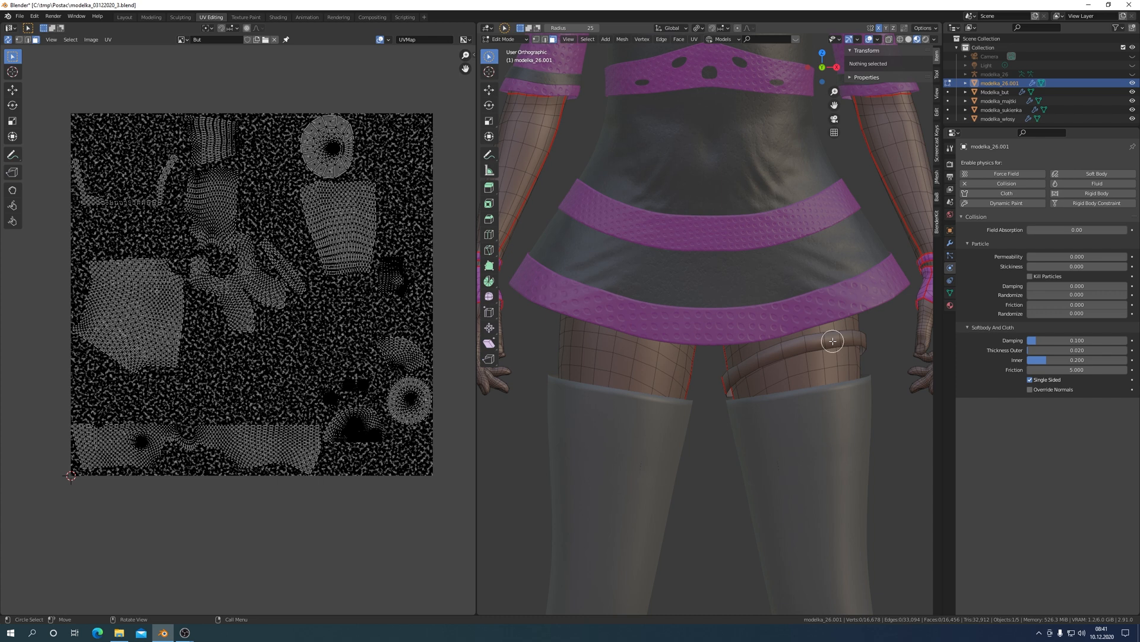
key(l)
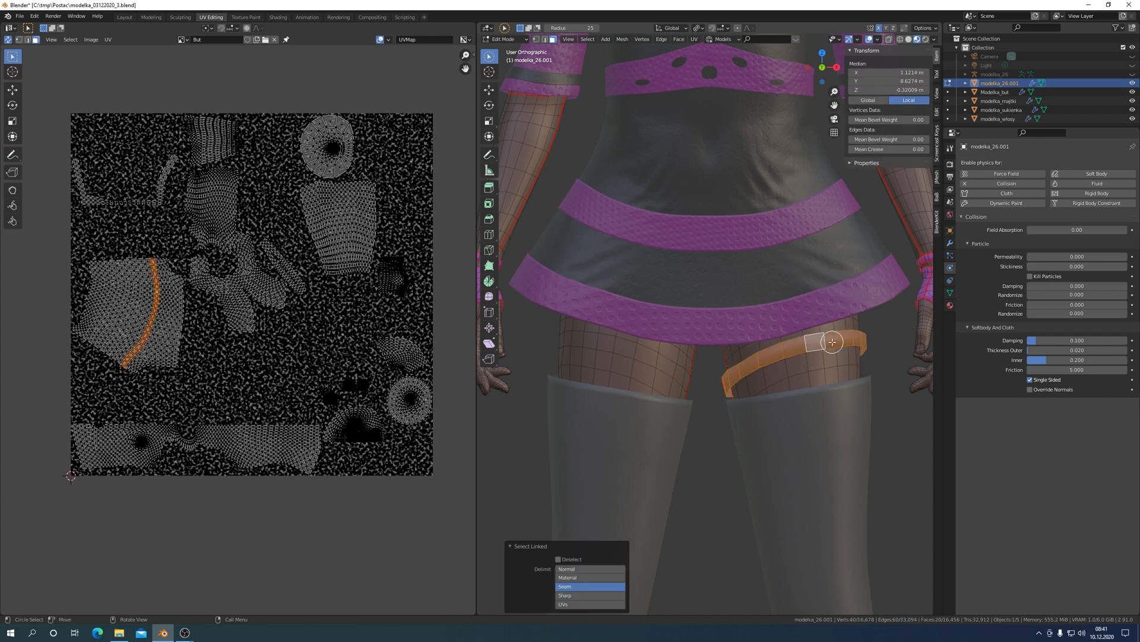
key(p)
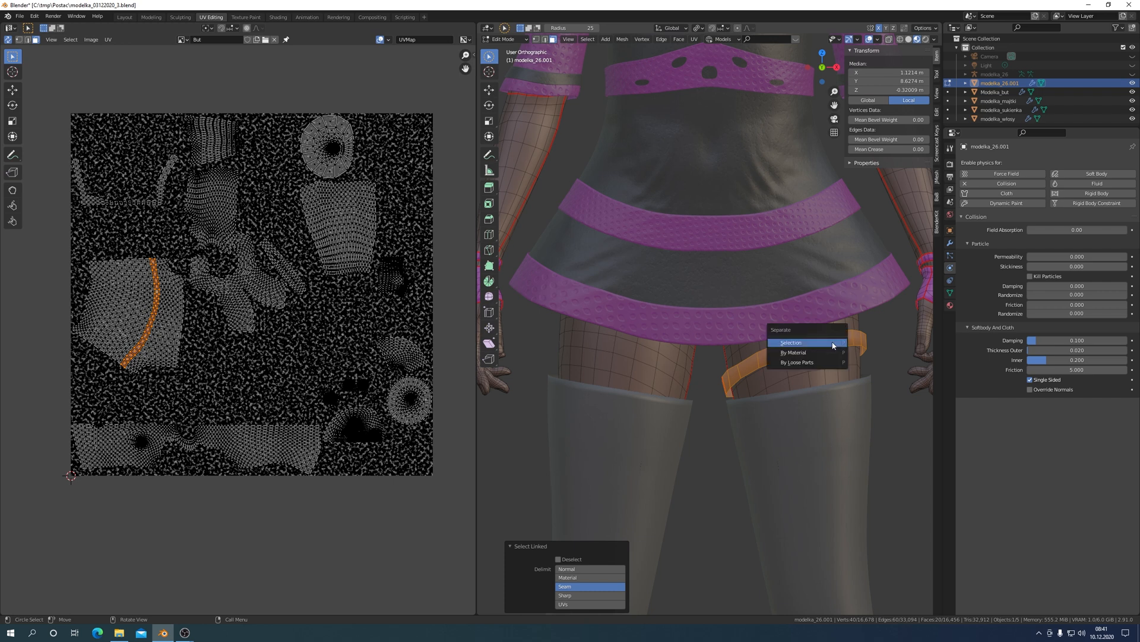
click(833, 343)
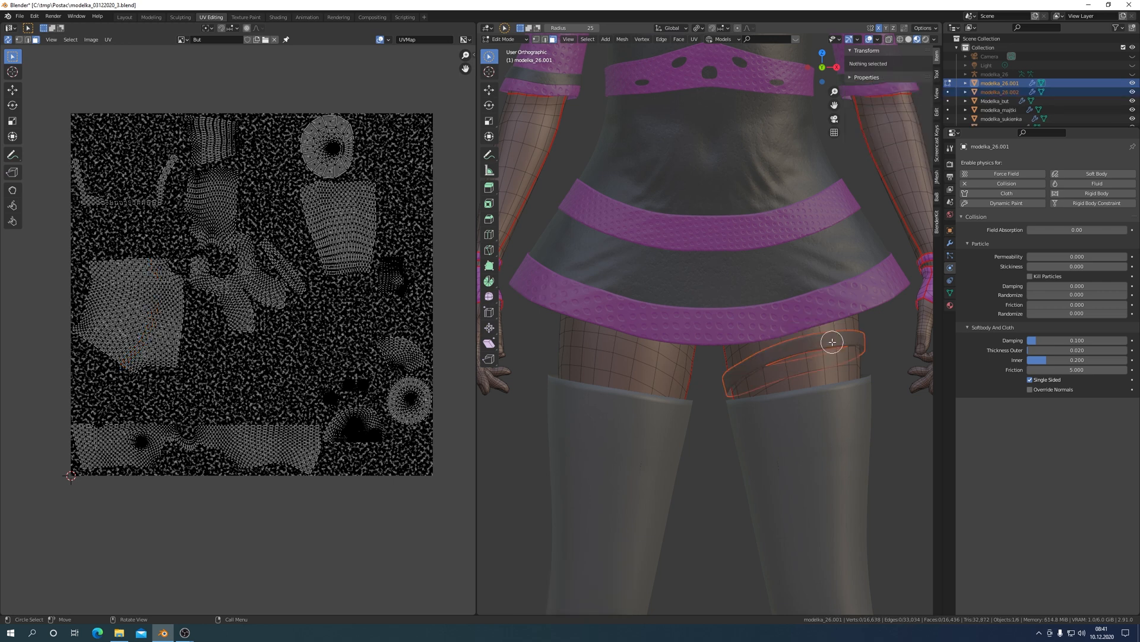
Step: Return to Object Mode and delete the separated thigh band object
ctrl+click(1010, 92)
key(Tab)
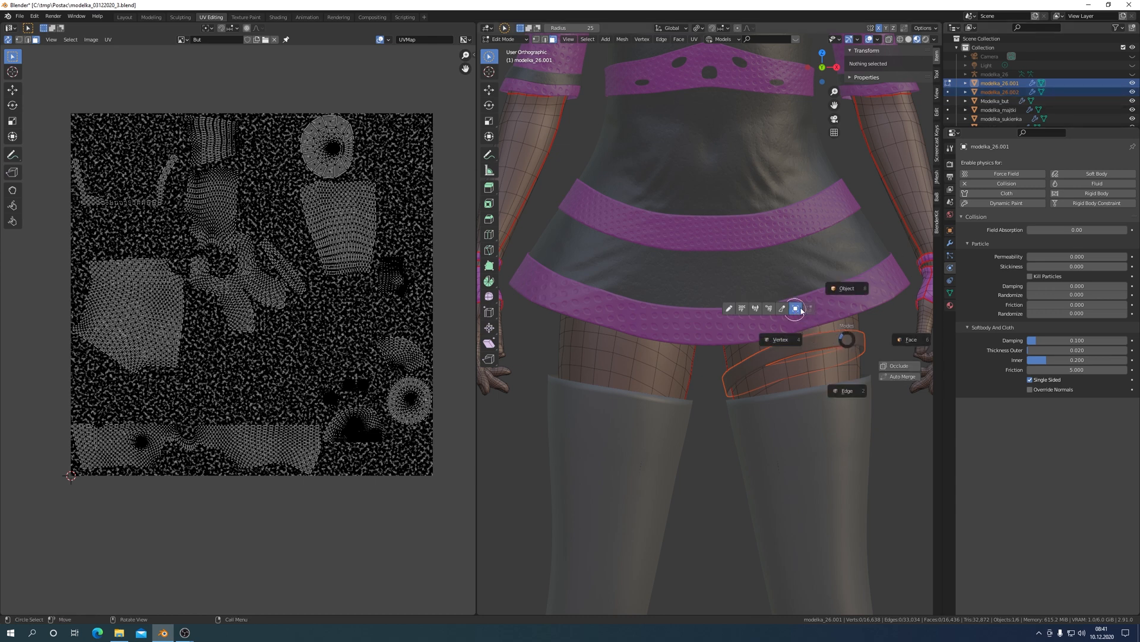
click(795, 308)
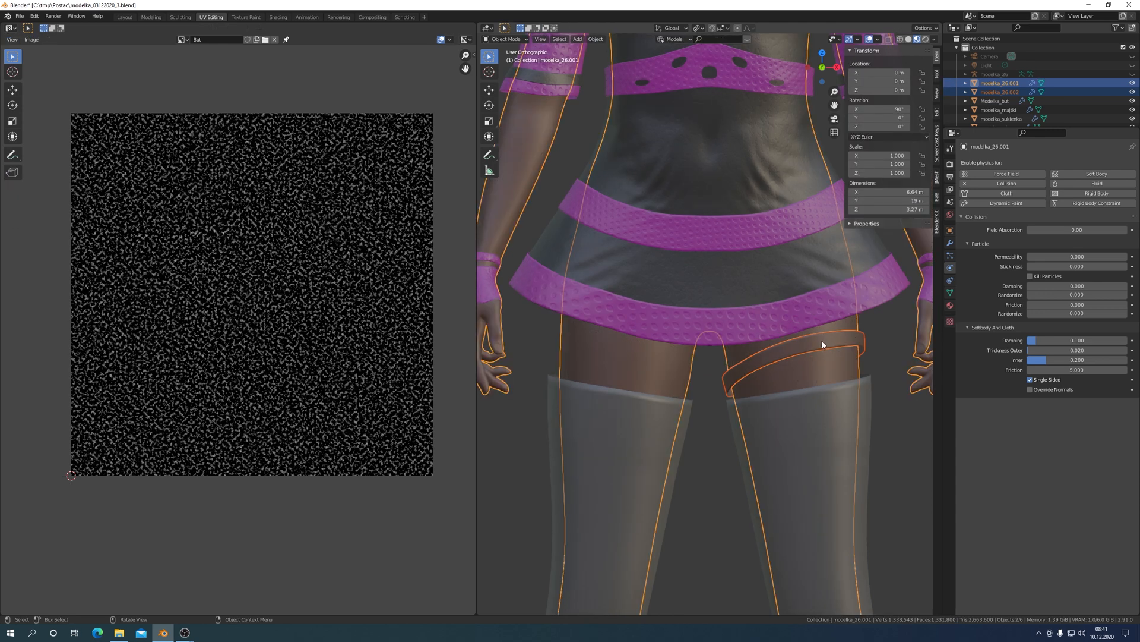
click(823, 345)
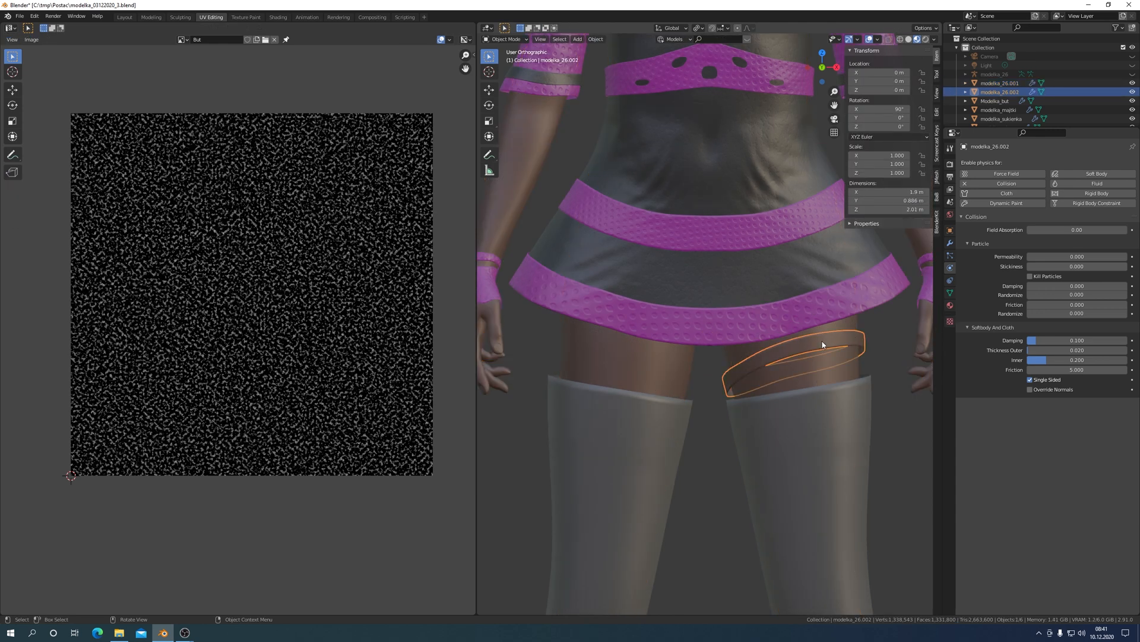
key(x)
click(800, 342)
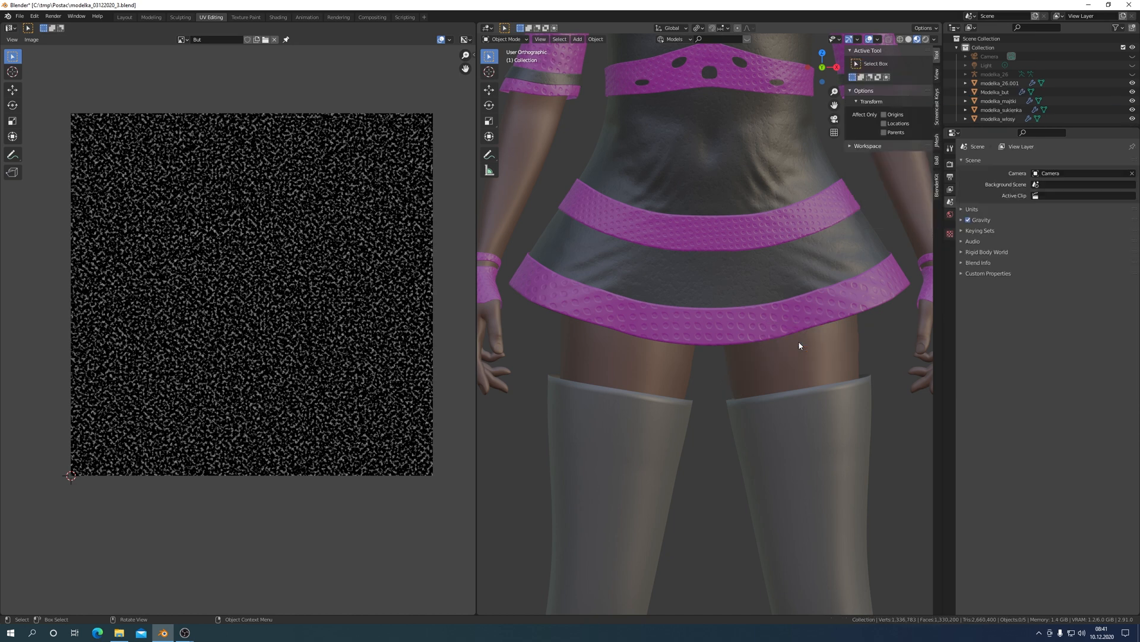
Step: Select the plain boots object on the character's legs
scroll(843, 419, down, 5)
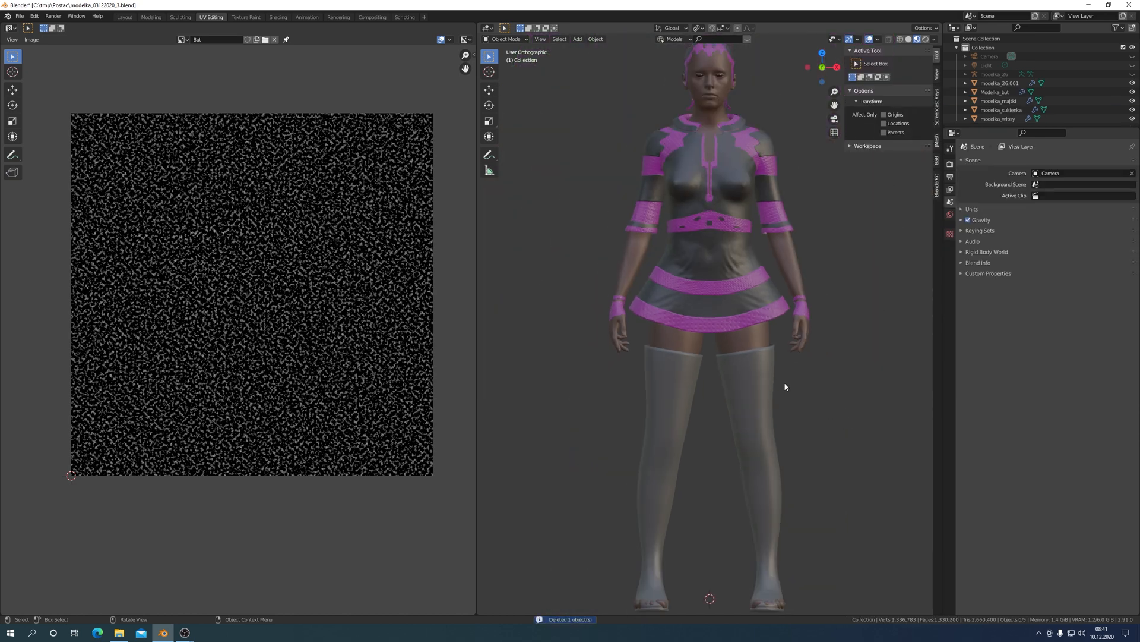
scroll(785, 386, up, 3)
click(814, 383)
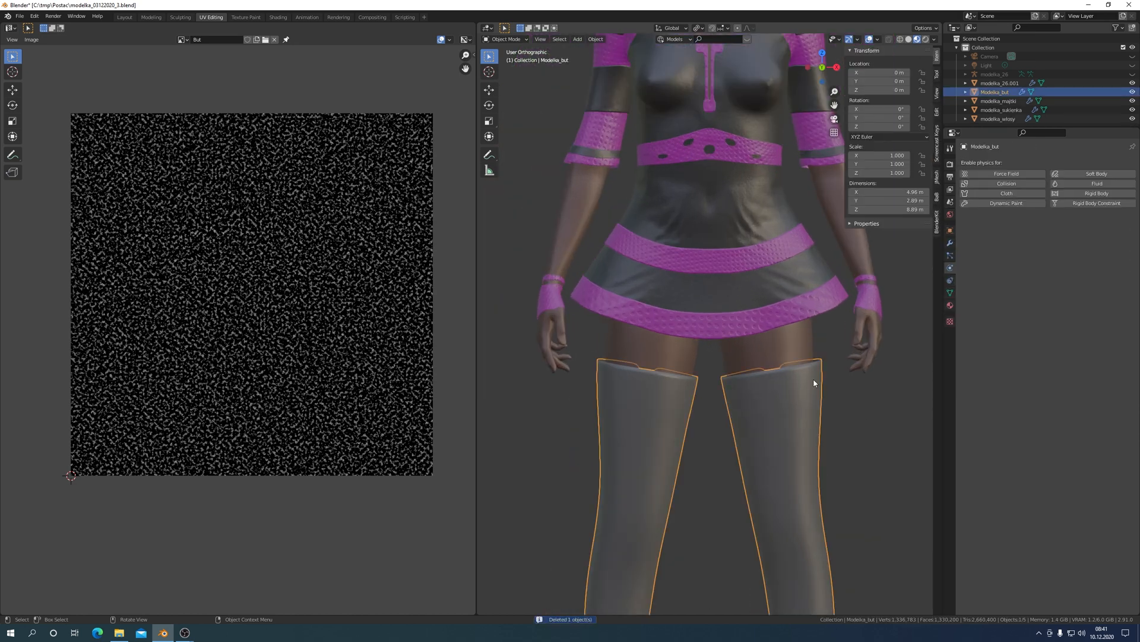
Step: Switch to the Sculpting workspace and frame the lower part of the boots in the front view
click(183, 18)
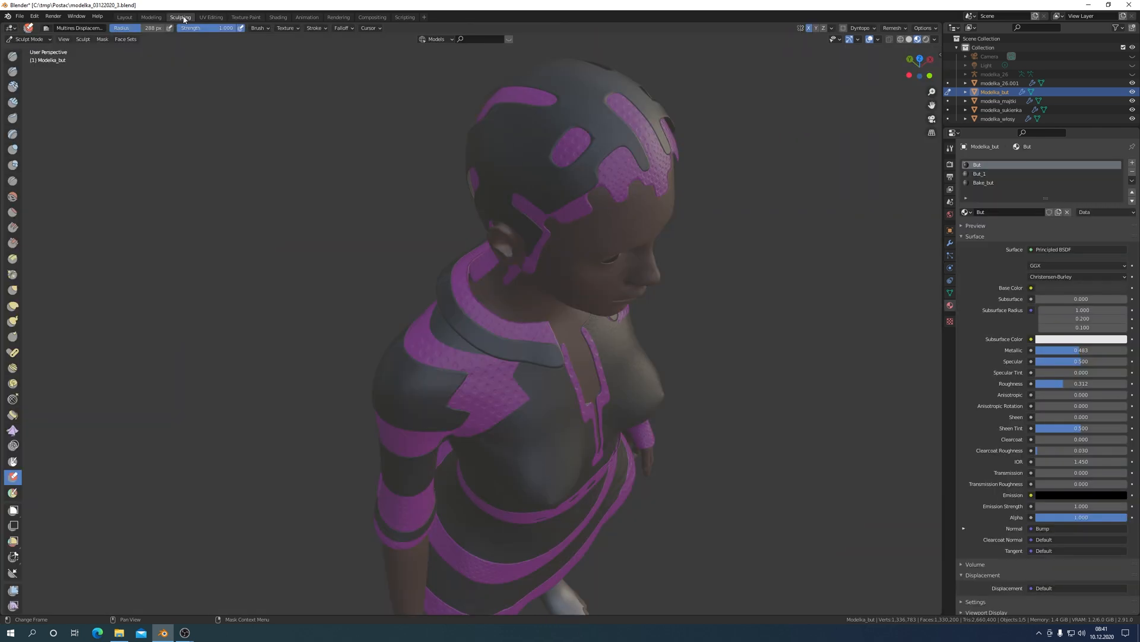
key(KP_1)
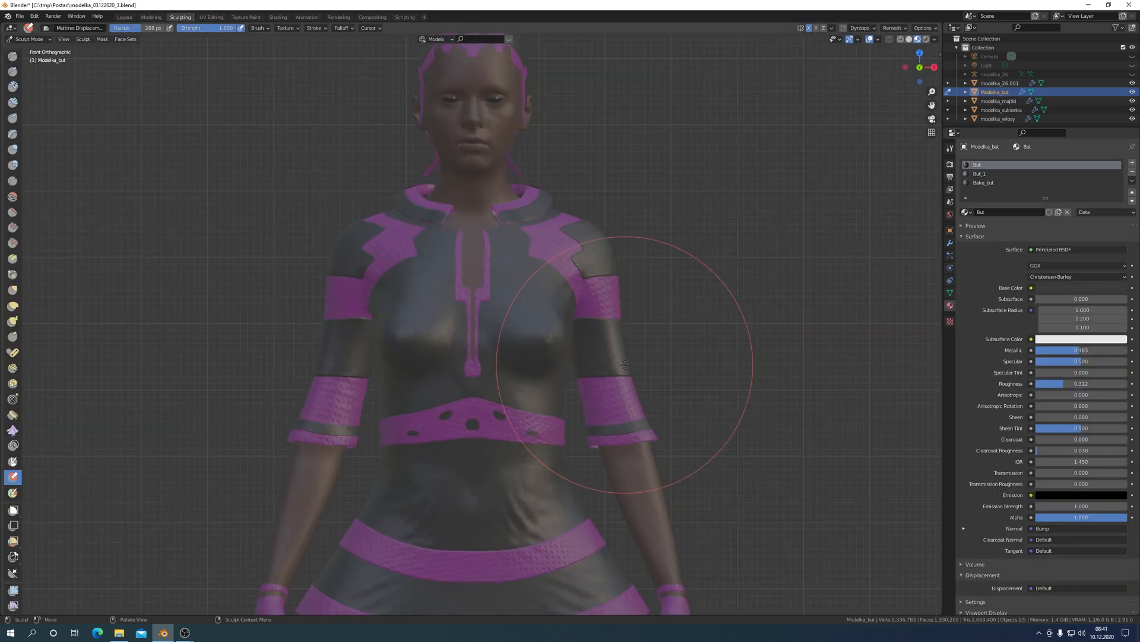
scroll(625, 364, down, 3)
shift+middle_drag(636, 368, 631, 180)
scroll(630, 180, up, 6)
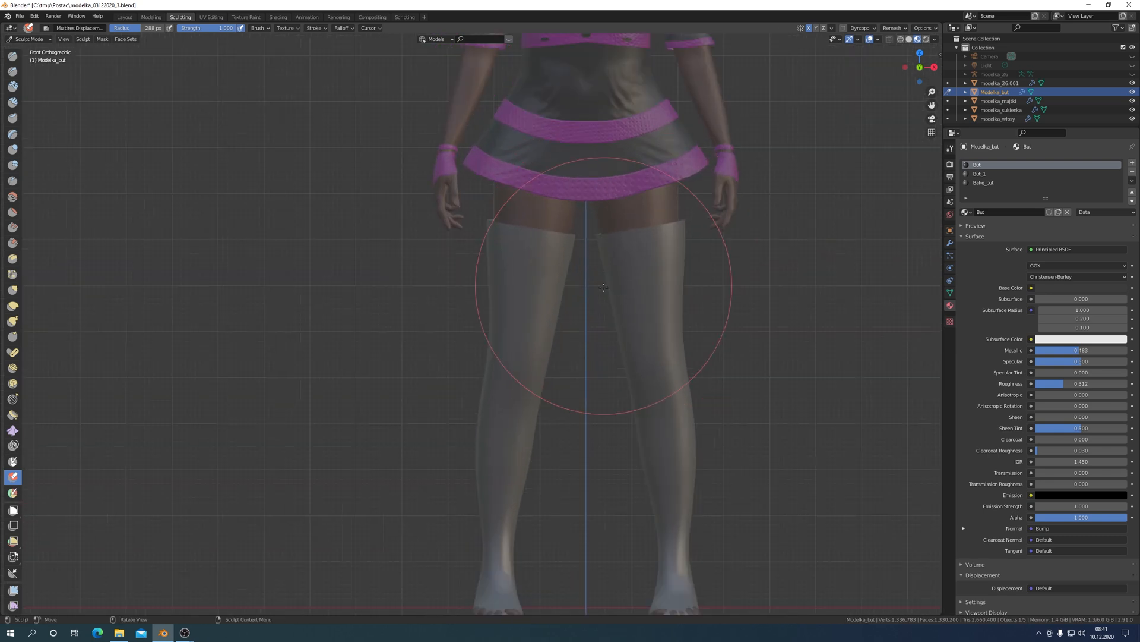
scroll(548, 207, down, 4)
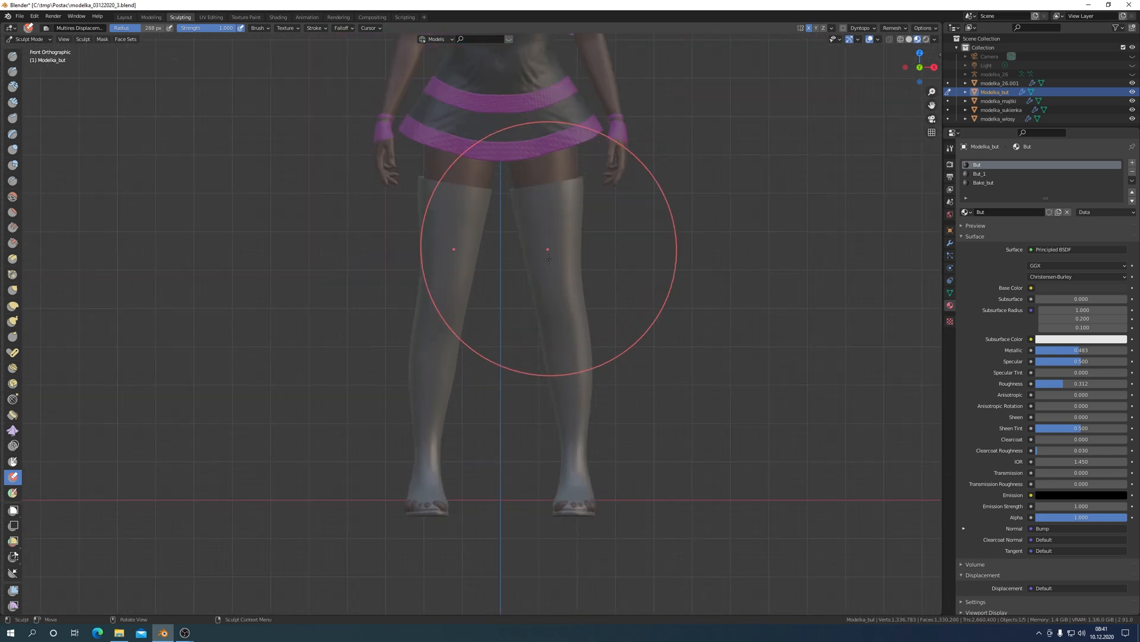
scroll(547, 254, up, 2)
shift+middle_drag(560, 428, 547, 273)
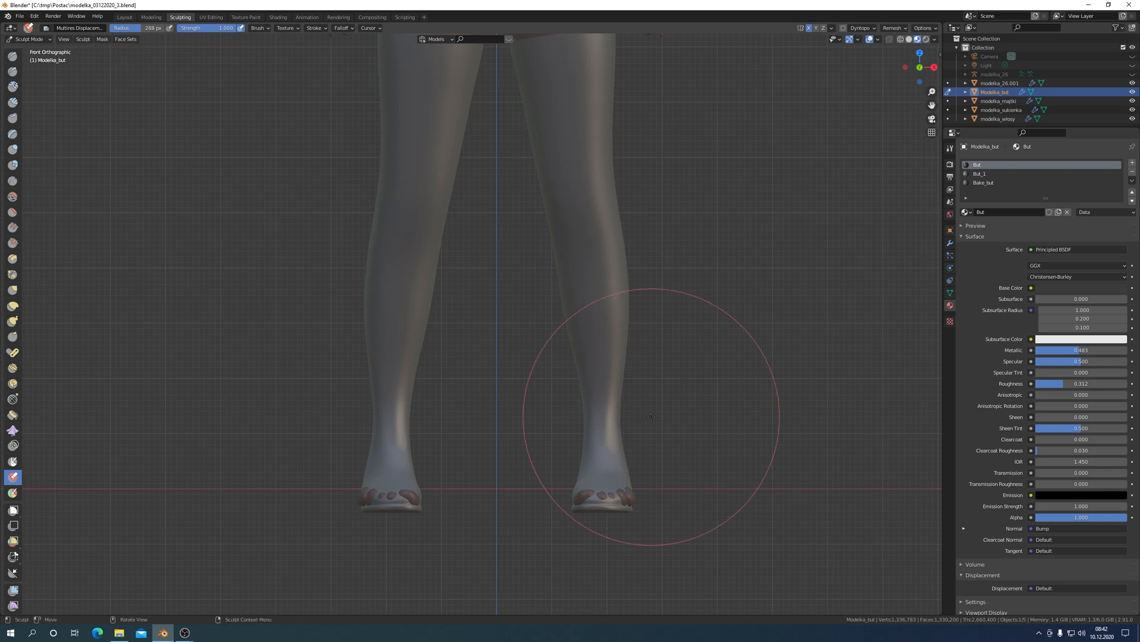
Step: Examine where the toes poke through the boots, checking the boot mesh in Edit Mode and returning to Object Mode
mouse_move(612, 407)
middle_down()
mouse_move(583, 402)
mouse_move(618, 452)
middle_up()
scroll(624, 478, down, 2)
middle_drag(647, 410, 648, 410)
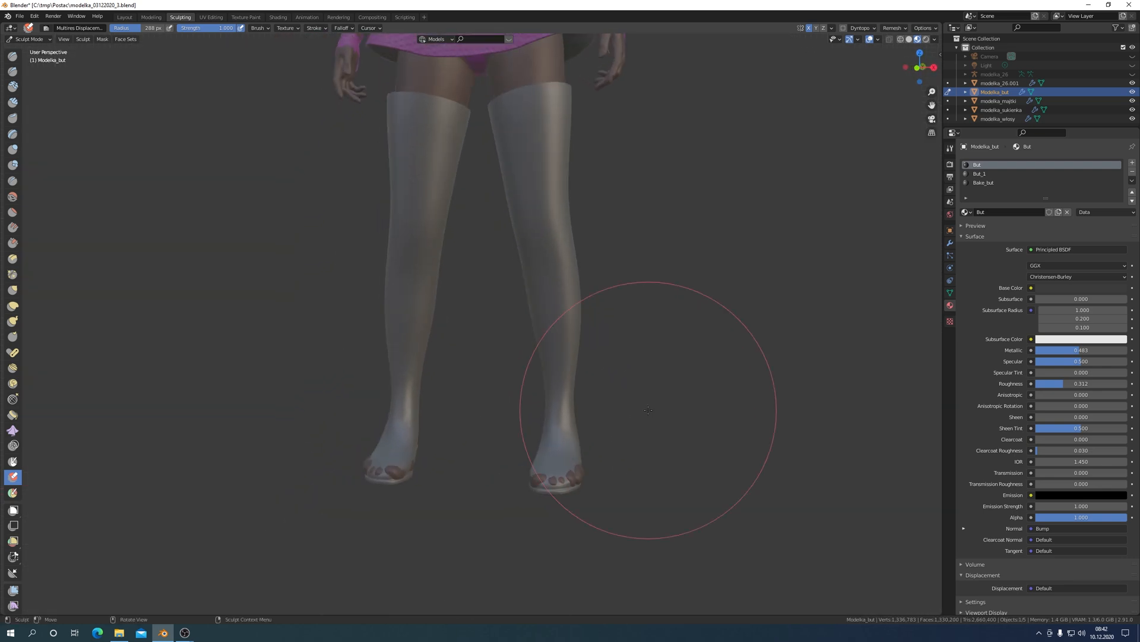
key(KP_1)
scroll(632, 418, up, 2)
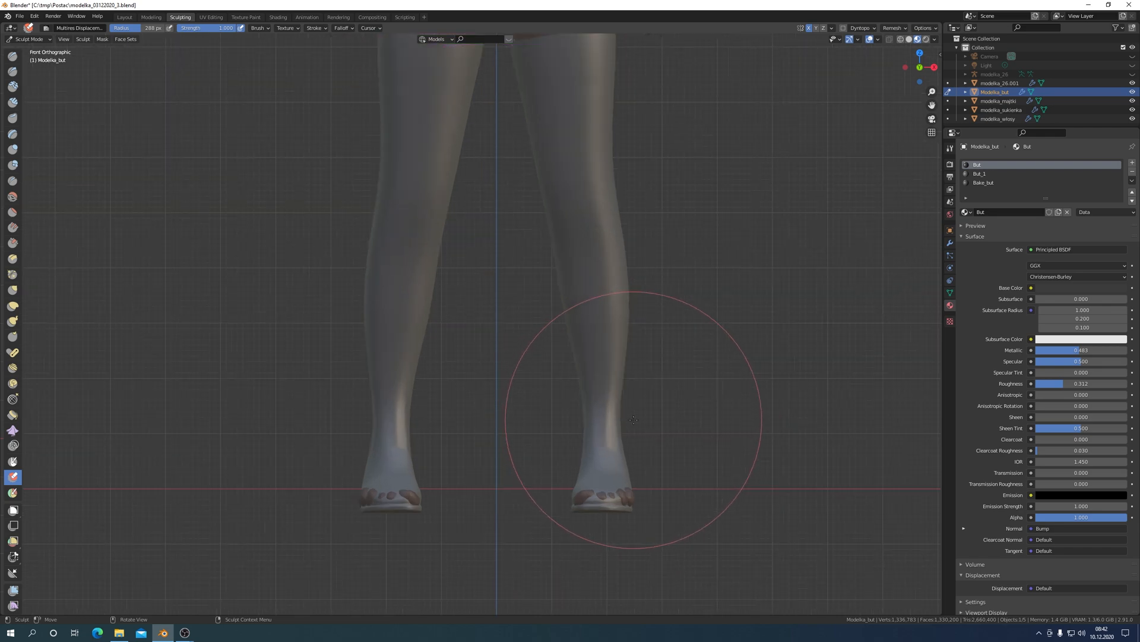
key(ctrl+Tab)
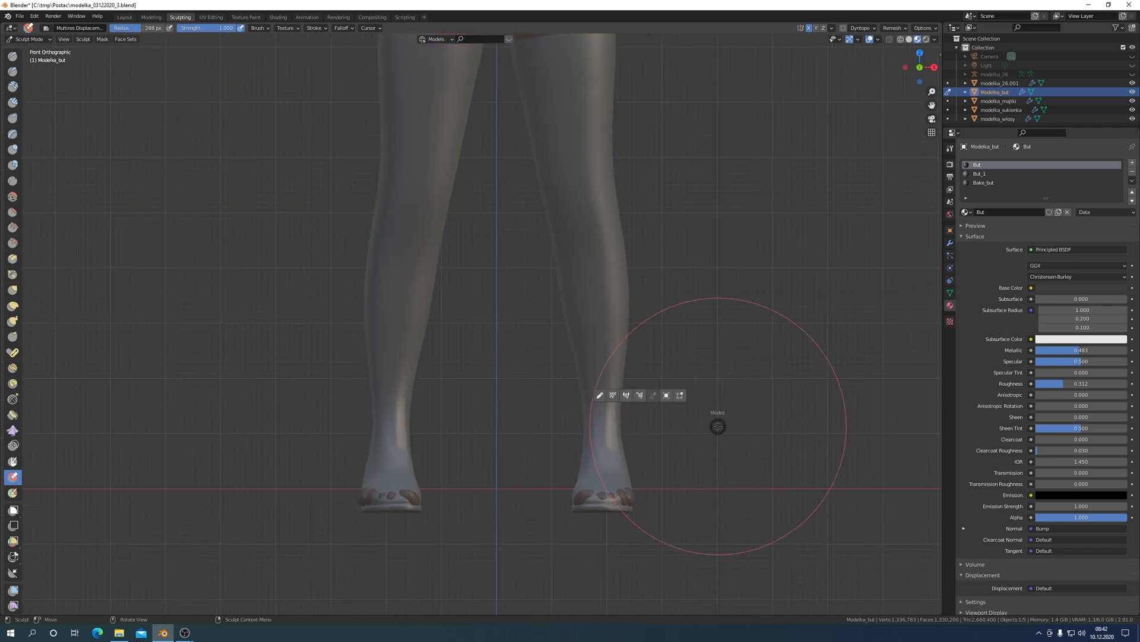
click(679, 395)
shift+middle_drag(690, 455, 705, 286)
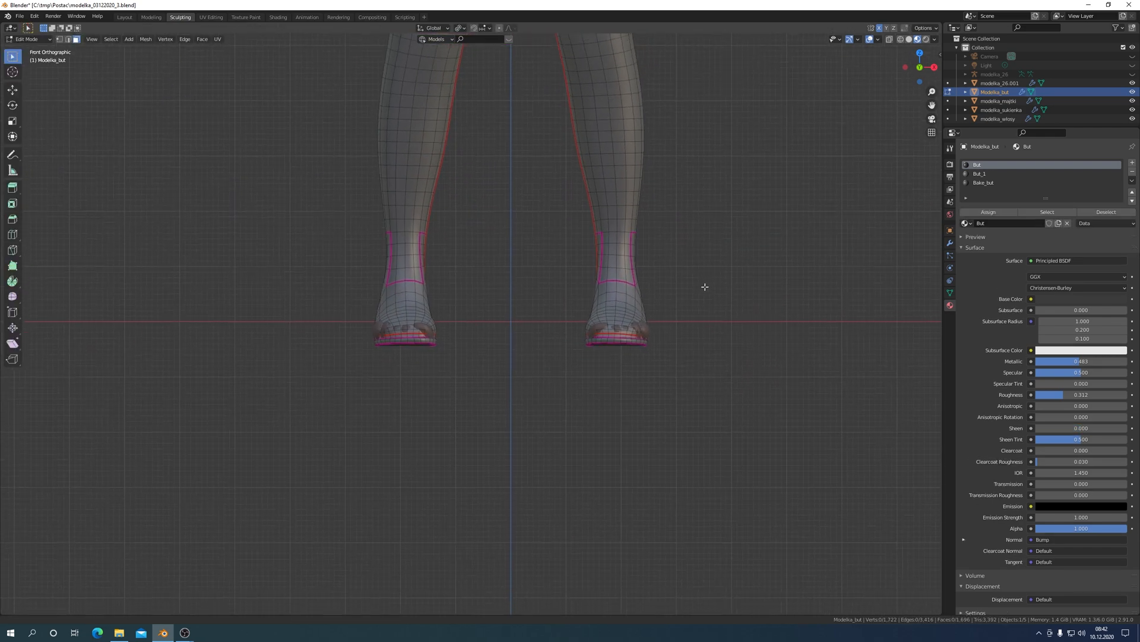
middle_drag(694, 374, 609, 387)
key(ctrl+Tab)
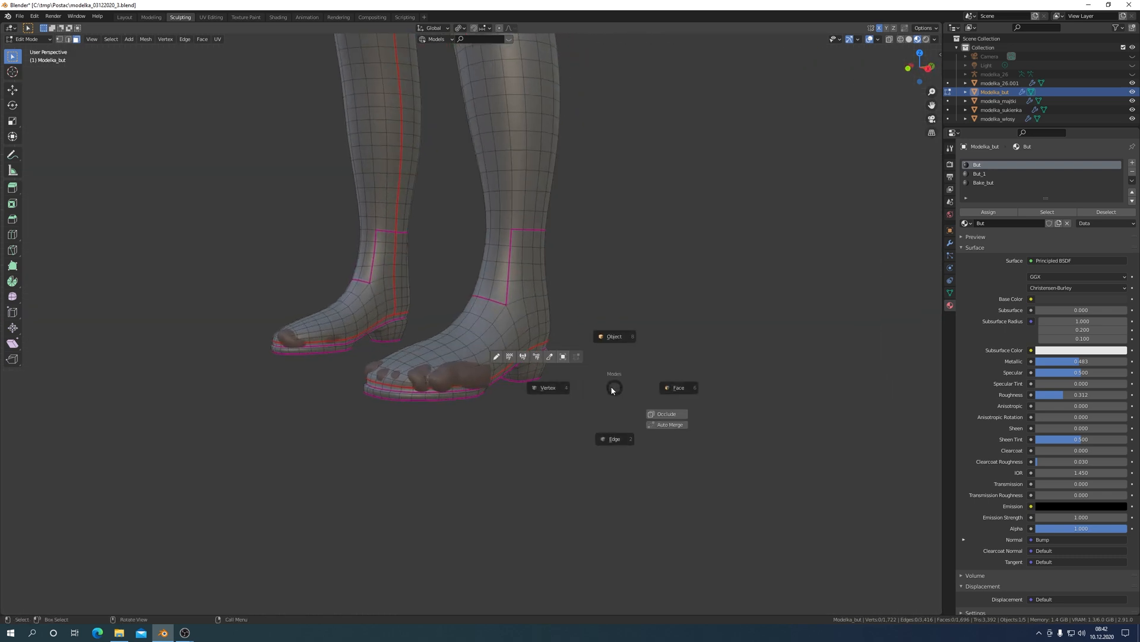
click(616, 337)
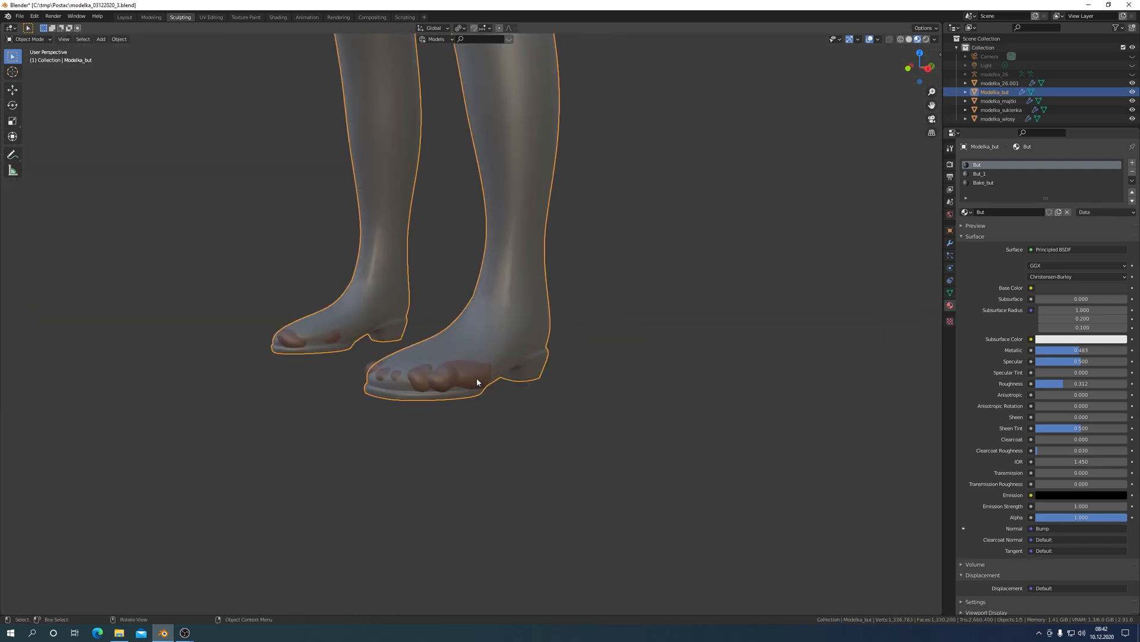
Step: Open the body mesh in Edit Mode with X-ray enabled and frame both feet
click(477, 382)
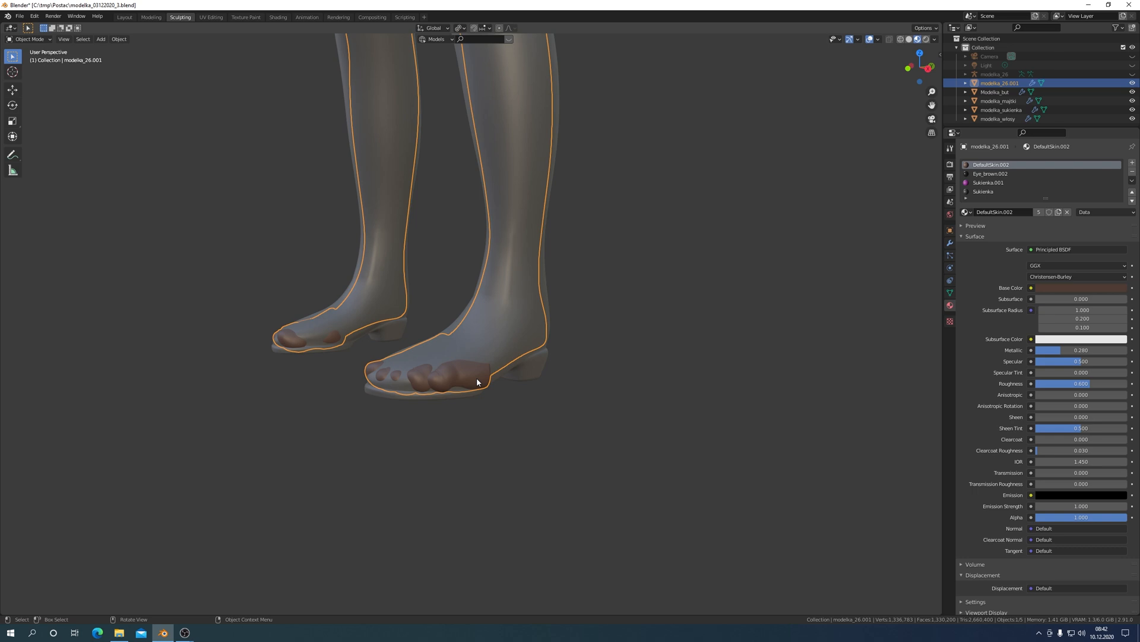
key(ctrl+Tab)
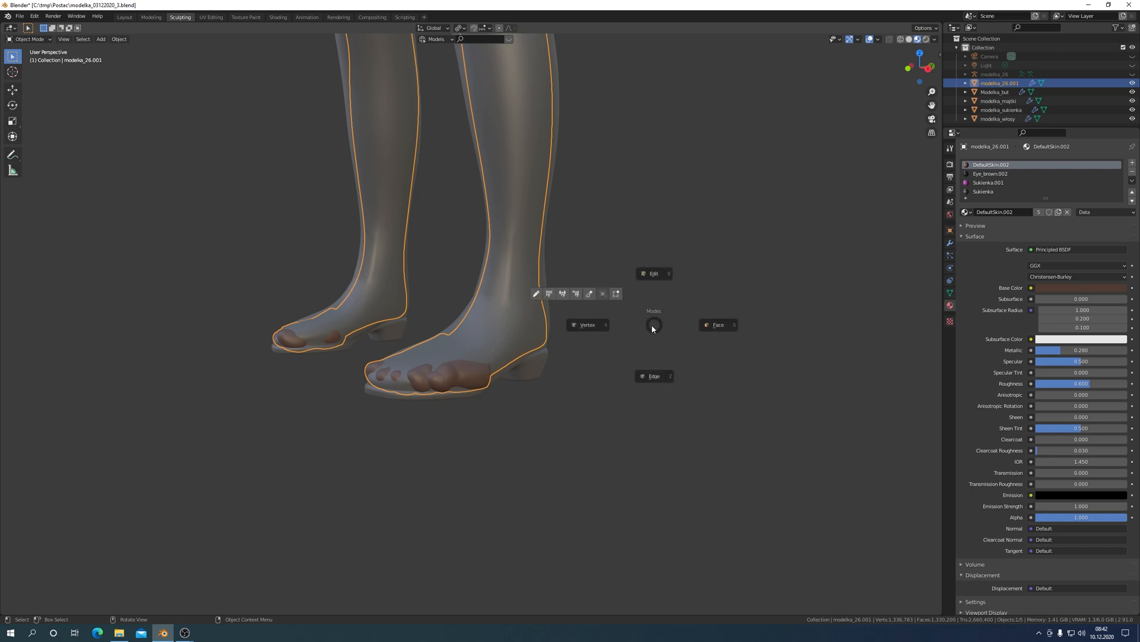
click(654, 276)
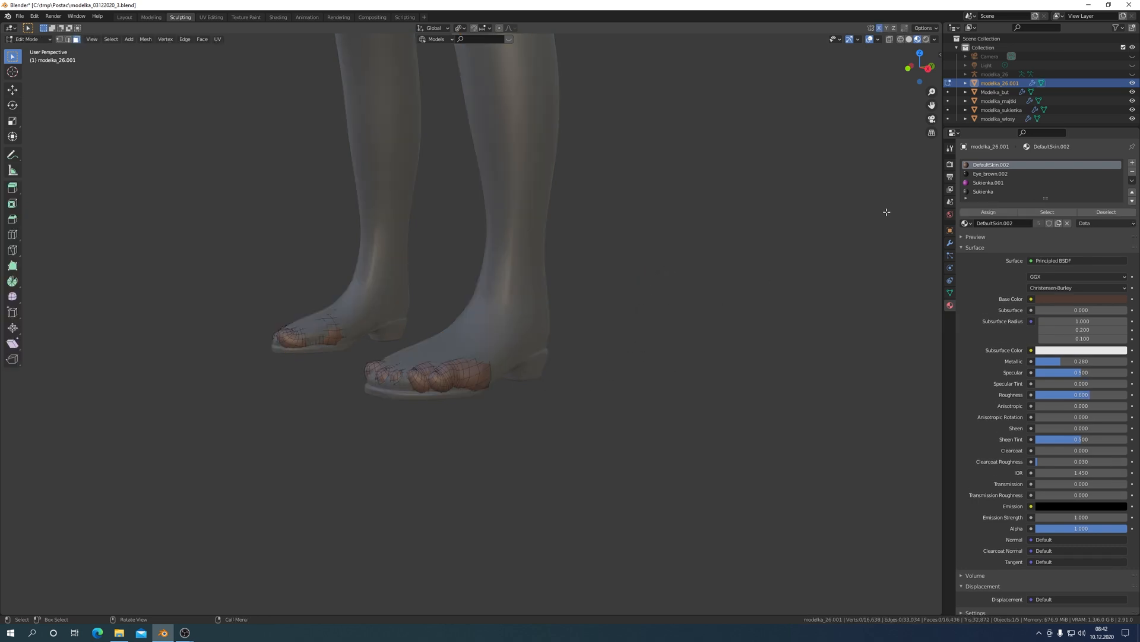
click(890, 40)
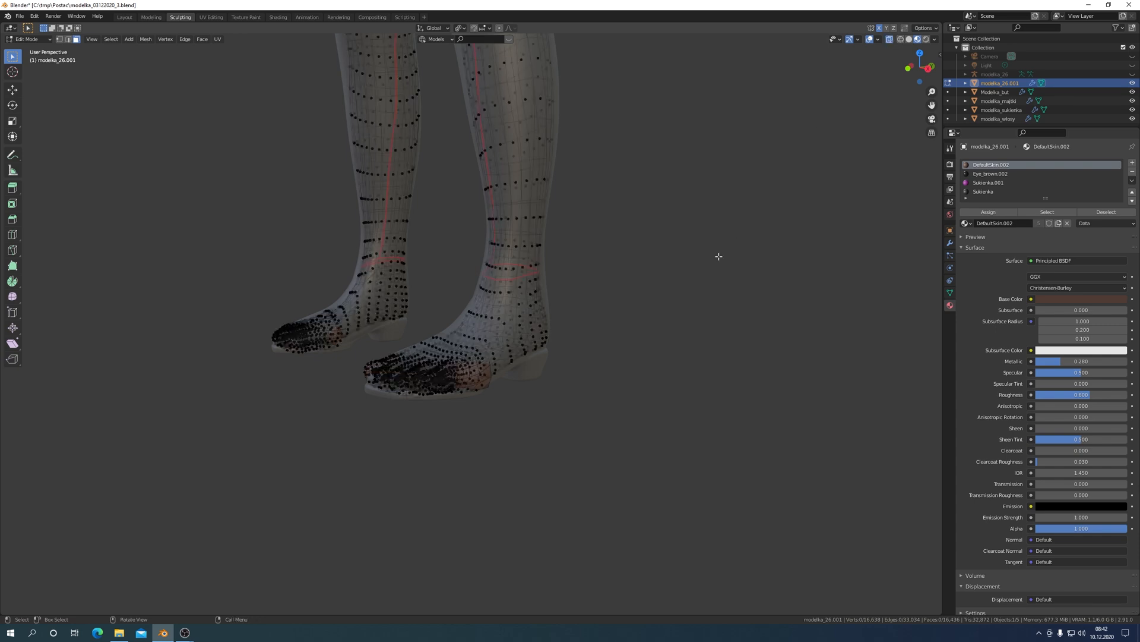
key(KP_3)
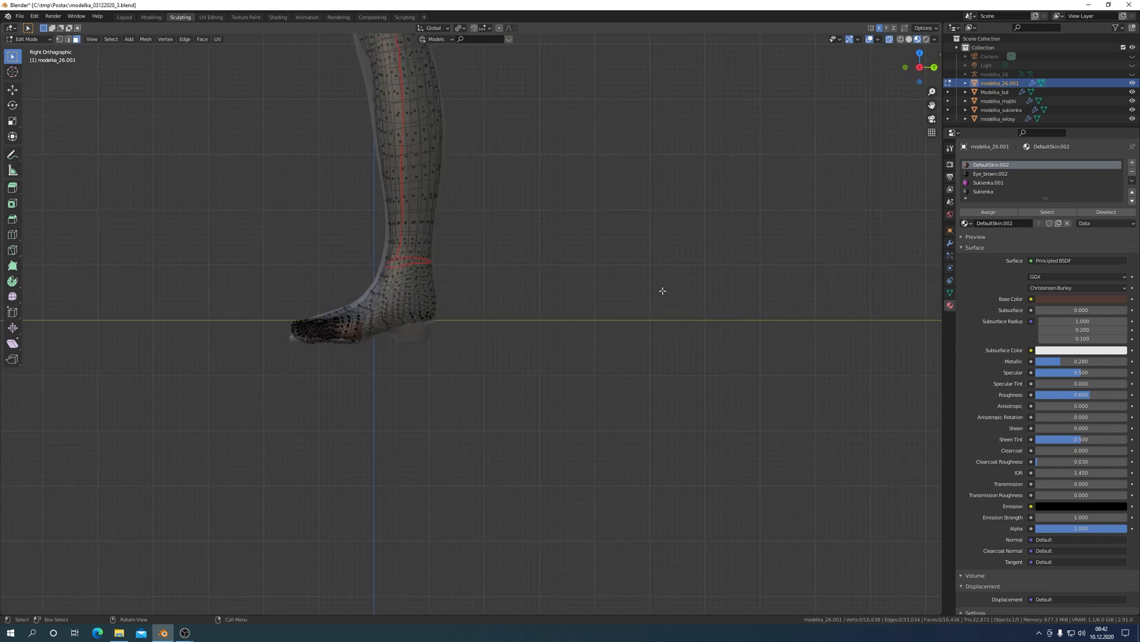
scroll(133, 420, up, 4)
middle_drag(132, 421, 203, 433)
scroll(184, 422, down, 3)
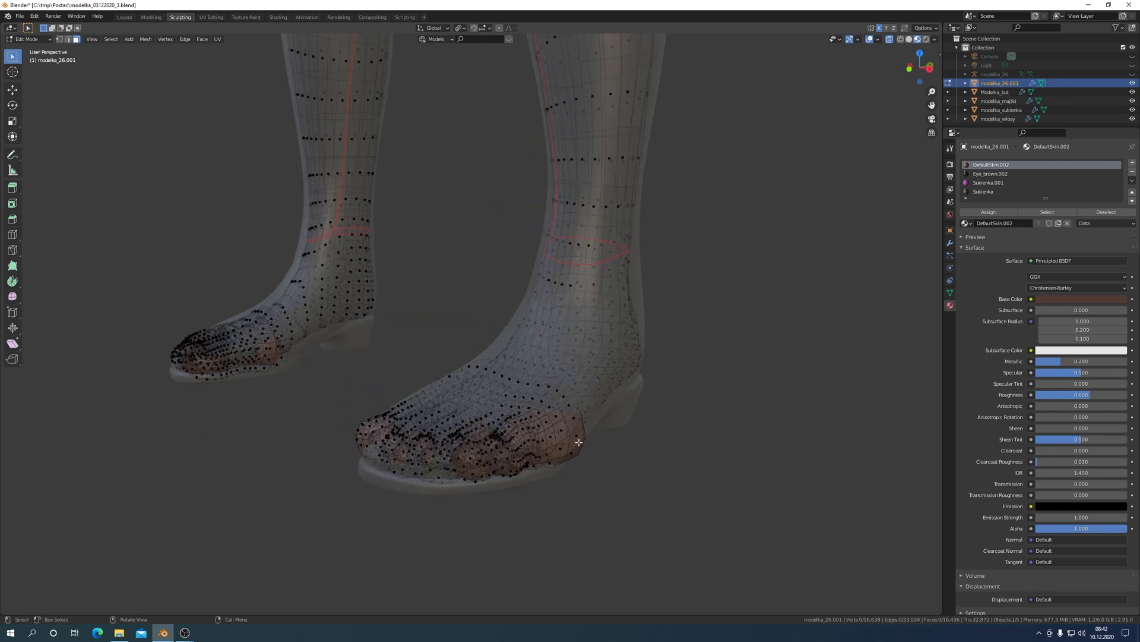
key(l)
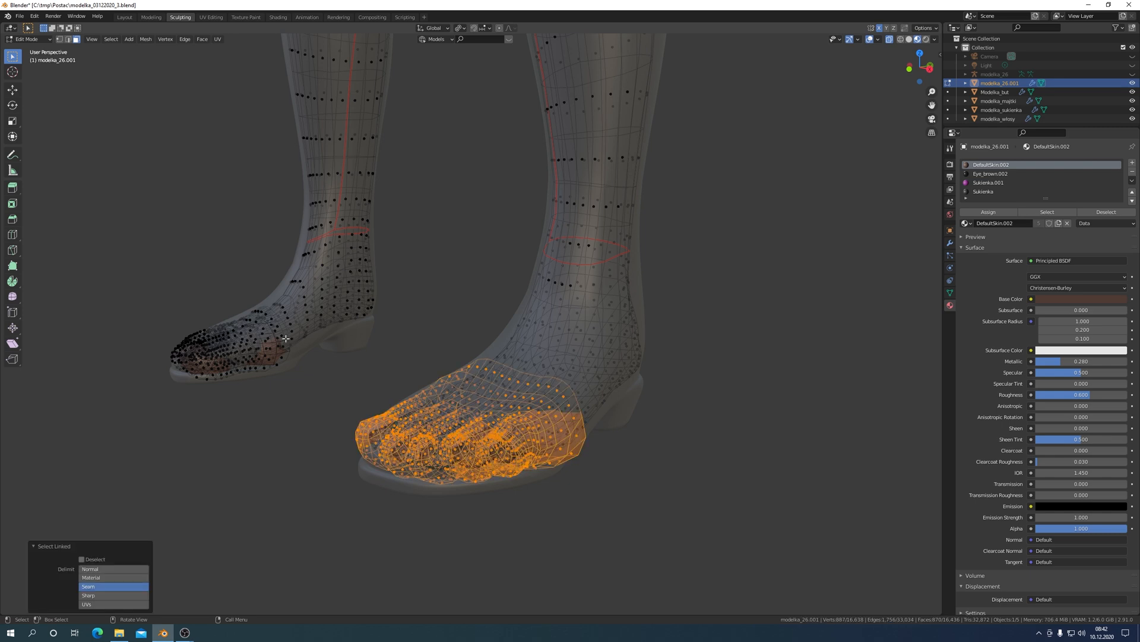
key(l)
click(678, 424)
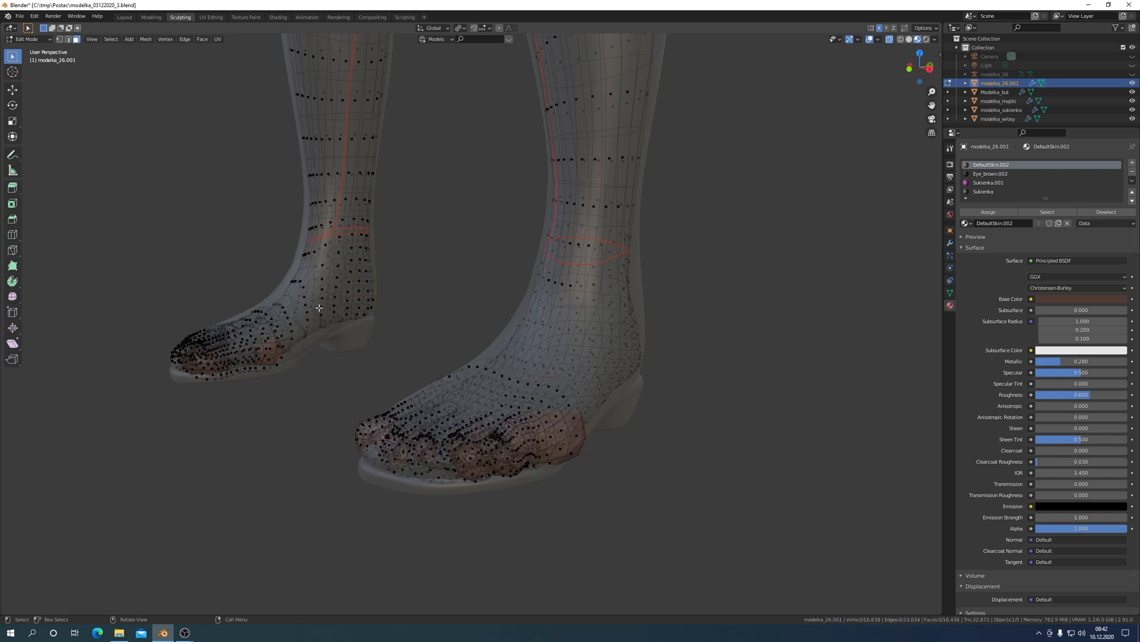
key(l)
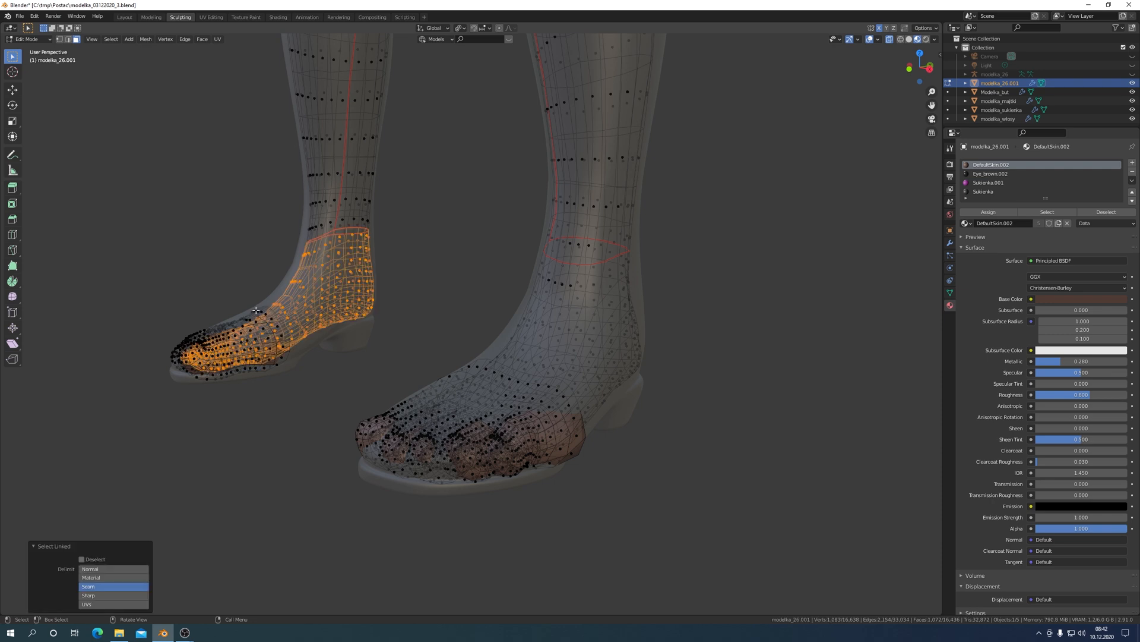
click(230, 256)
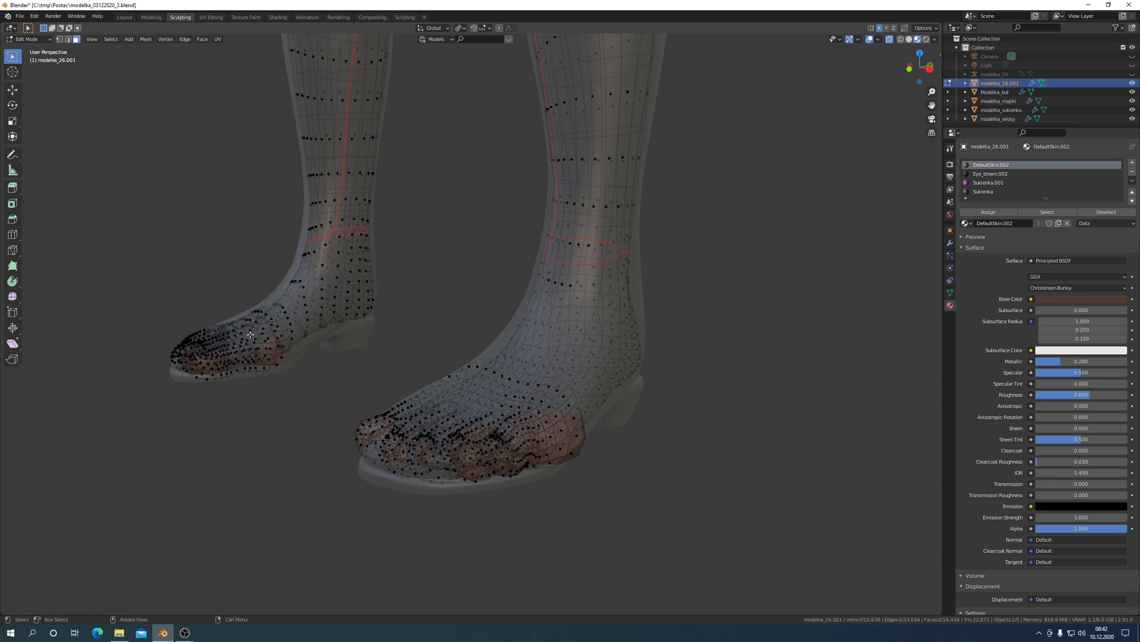
Step: Delete the vertices of the seam-bounded linked toe regions on both feet of the body mesh and return to Object Mode
key(l)
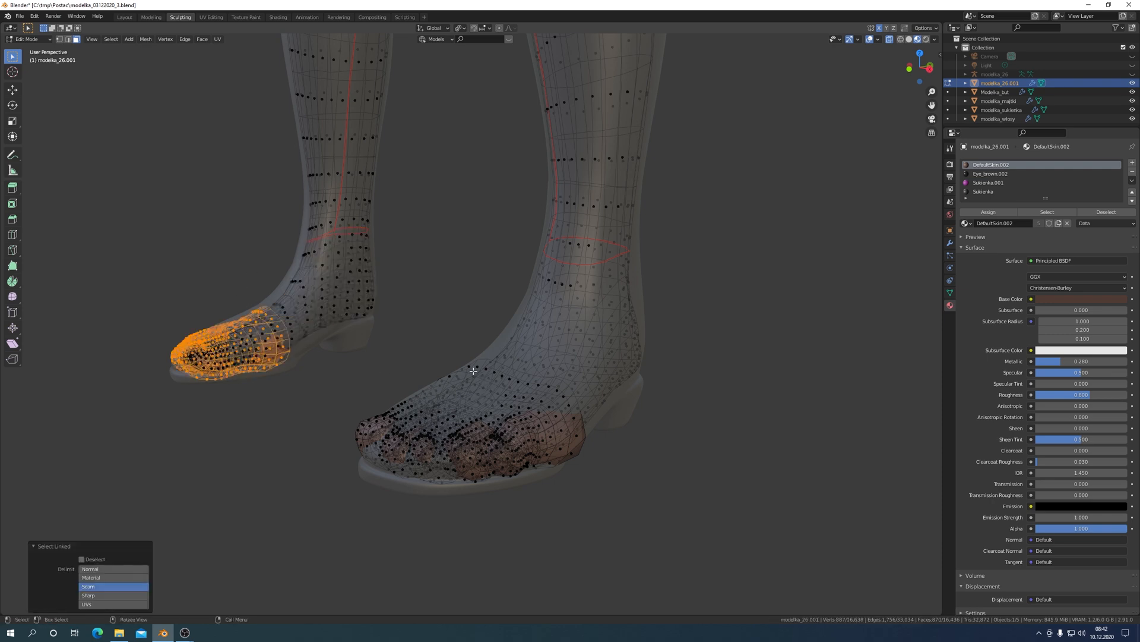
key(l)
key(x)
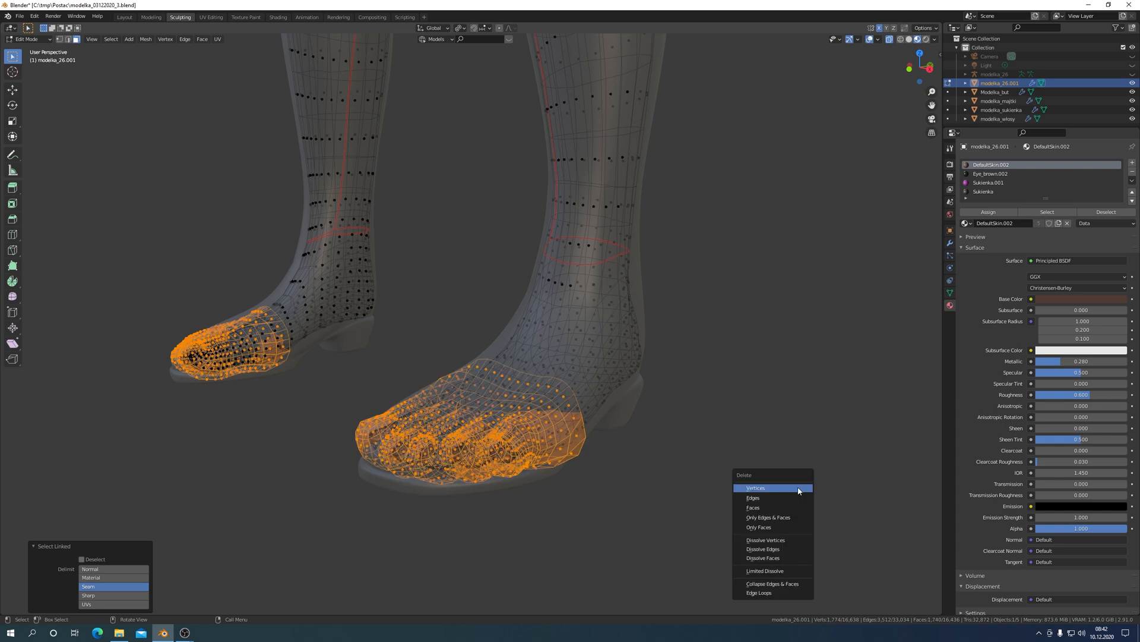
click(778, 487)
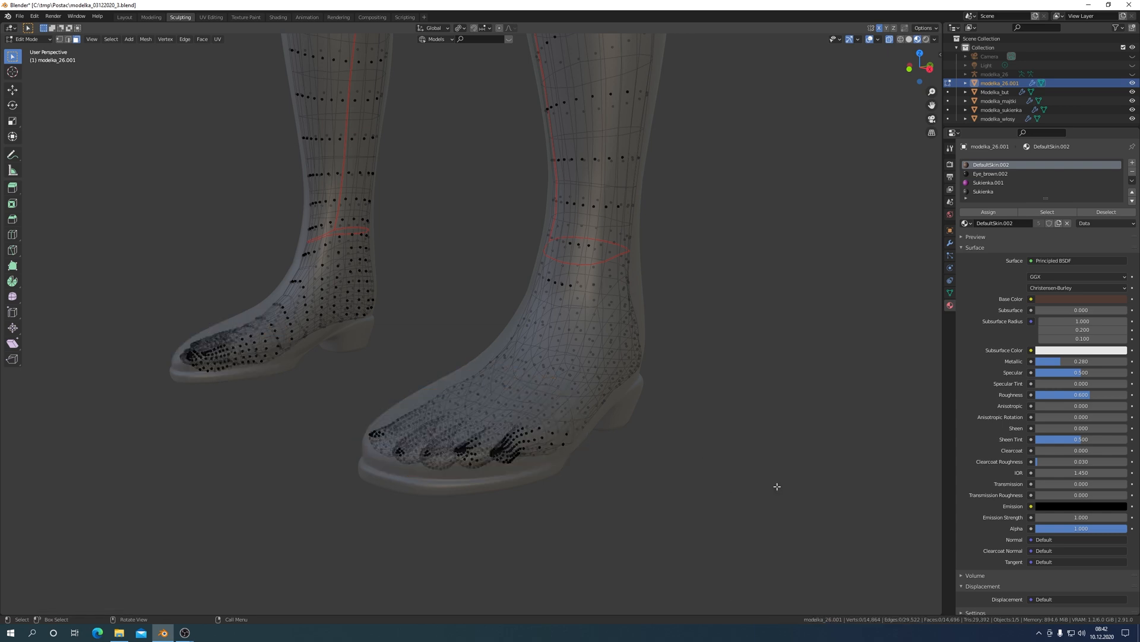
key(ctrl+Tab)
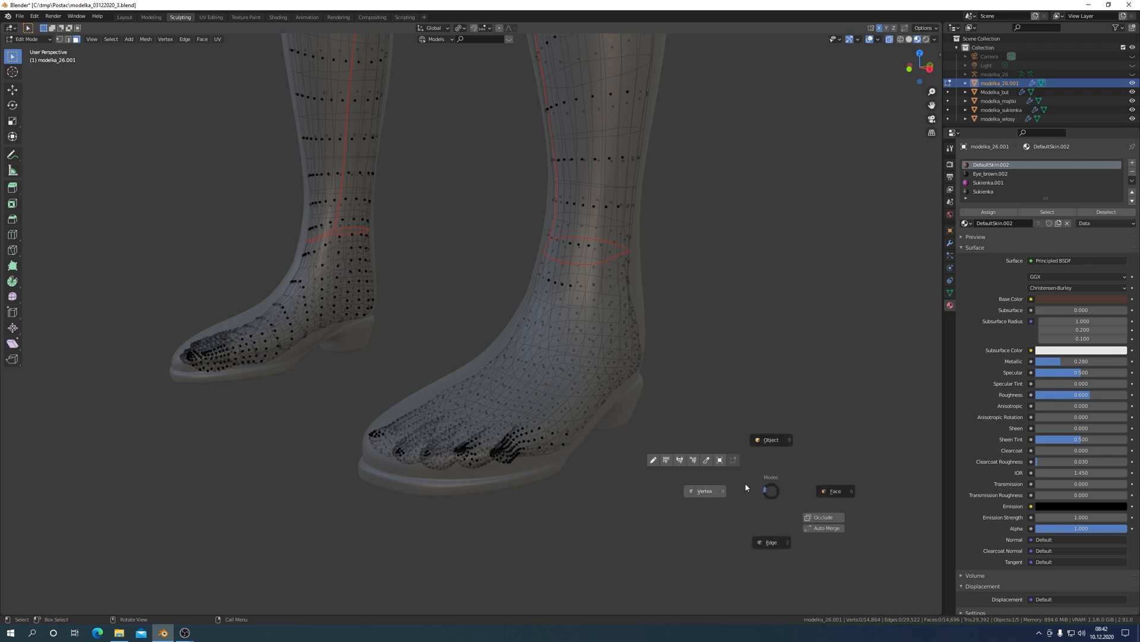
click(719, 460)
click(721, 460)
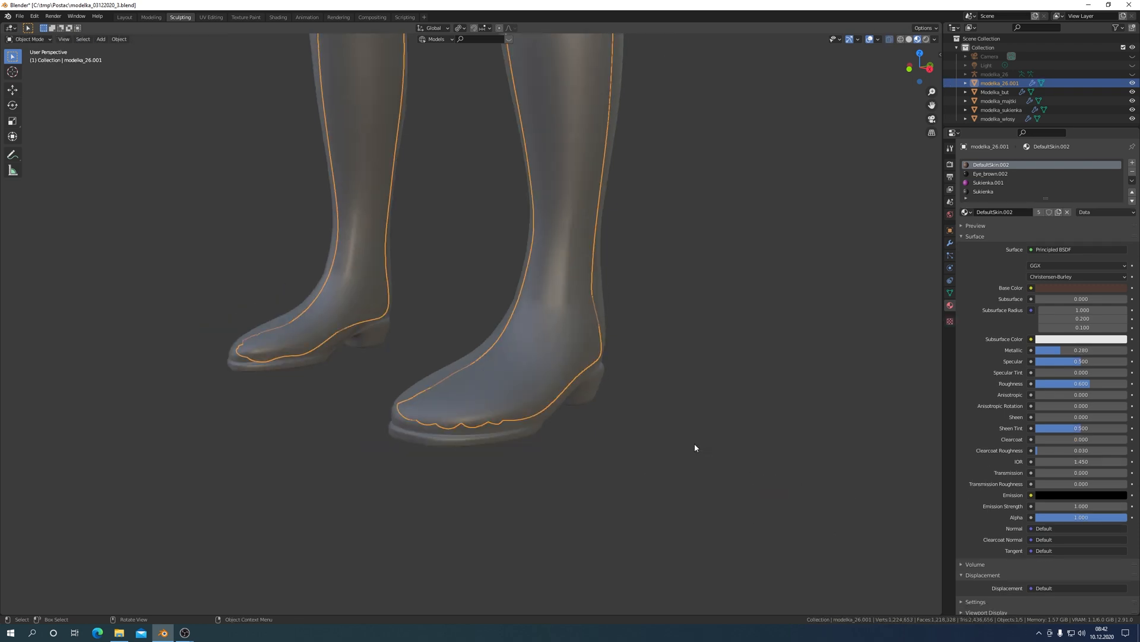
Step: Select the boots object and put it in Sculpt Mode in the front view
click(535, 428)
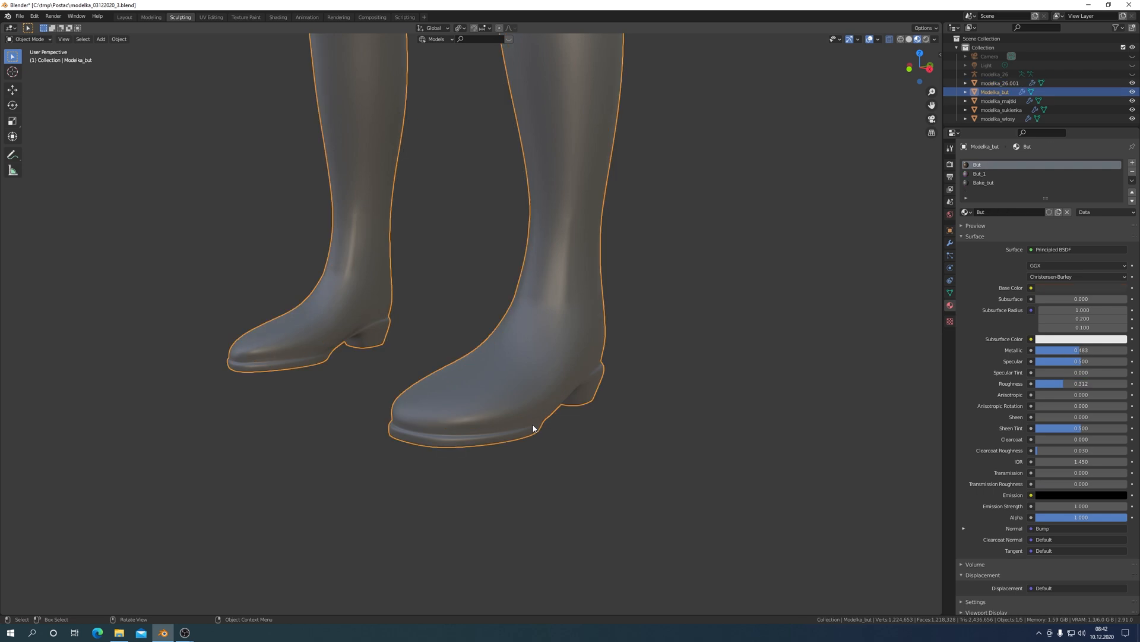
key(ctrl+Tab)
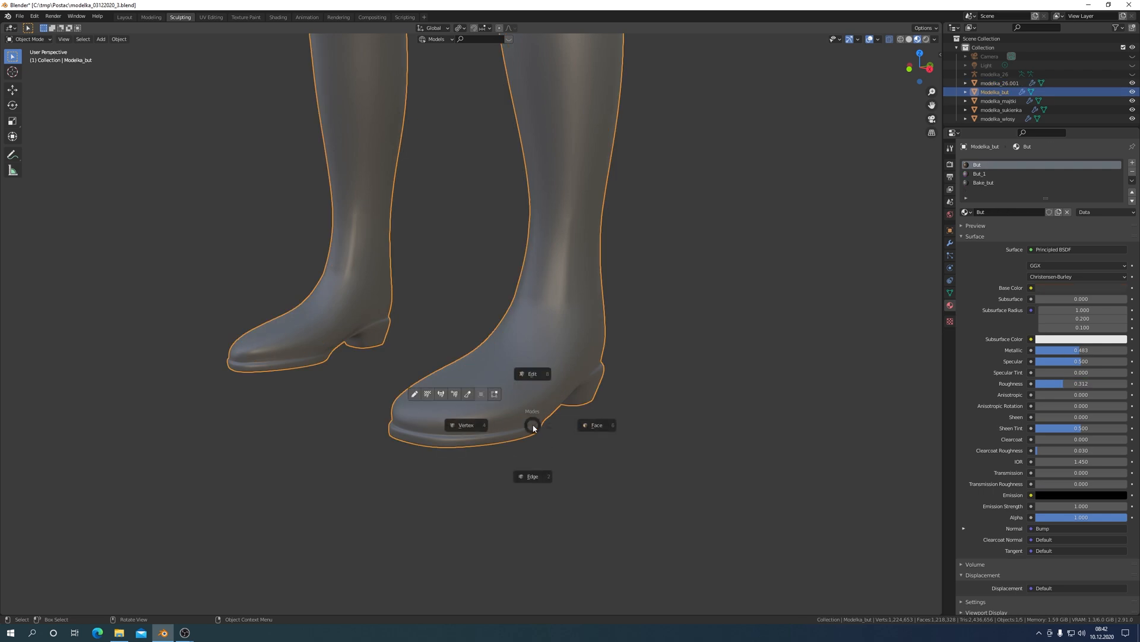
click(494, 394)
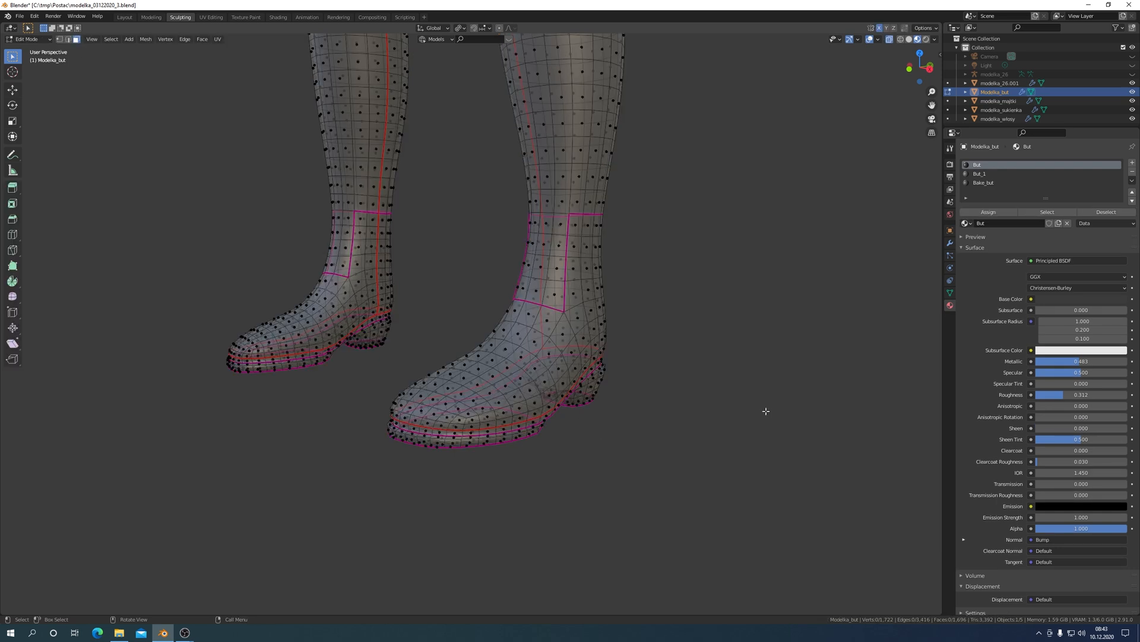
key(KP_1)
key(ctrl+Tab)
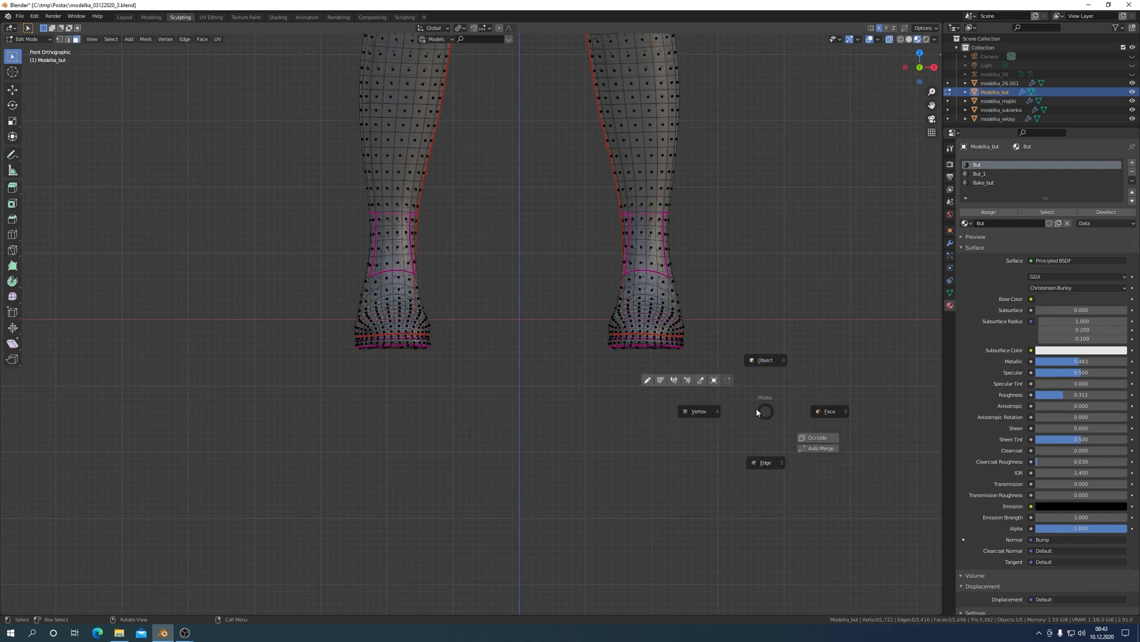
click(702, 381)
Step: Choose the Cloth brush for sculpting the boots, widen the tool shelf to two columns, and open the brush's settings
scroll(705, 322, down, 4)
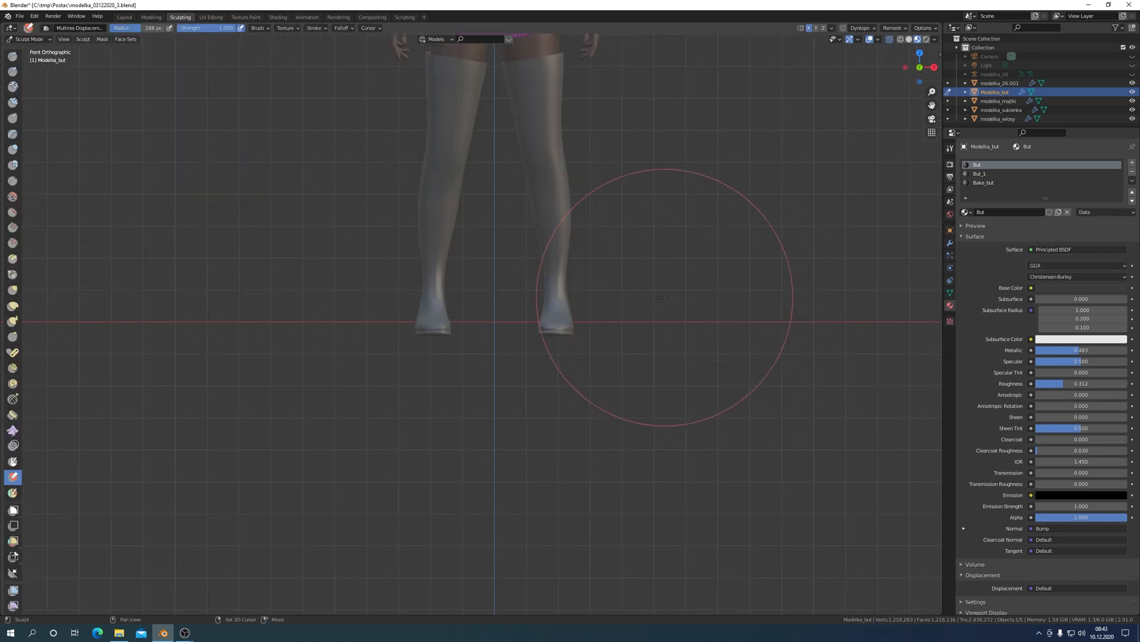
shift+middle_drag(664, 304, 697, 411)
shift+middle_drag(669, 313, 657, 383)
scroll(653, 371, up, 2)
scroll(650, 368, up, 1)
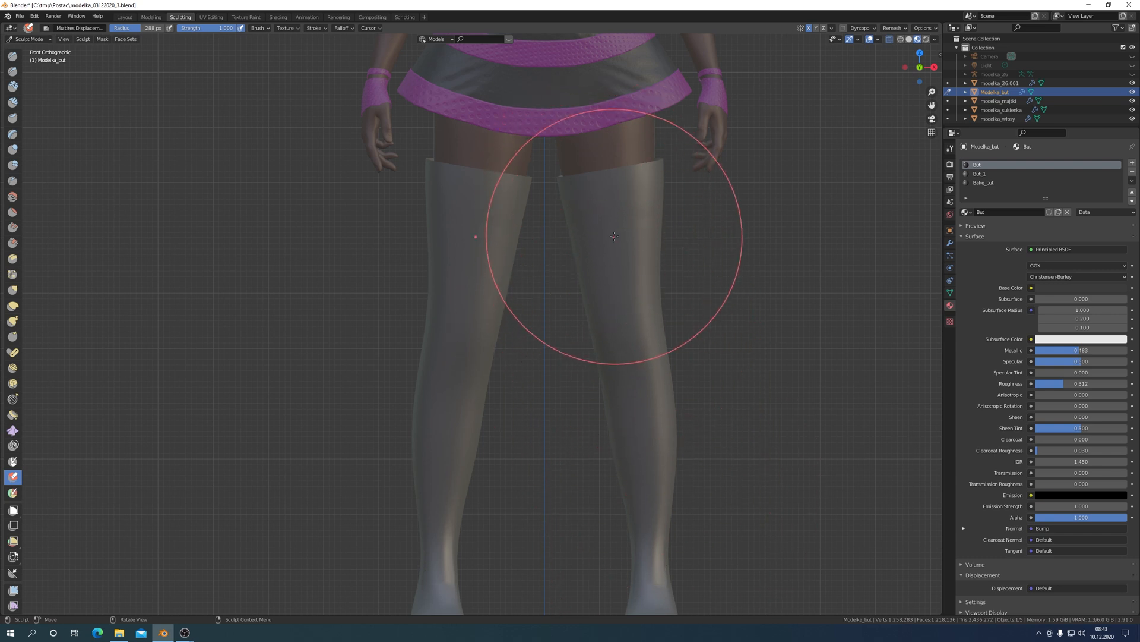
click(13, 431)
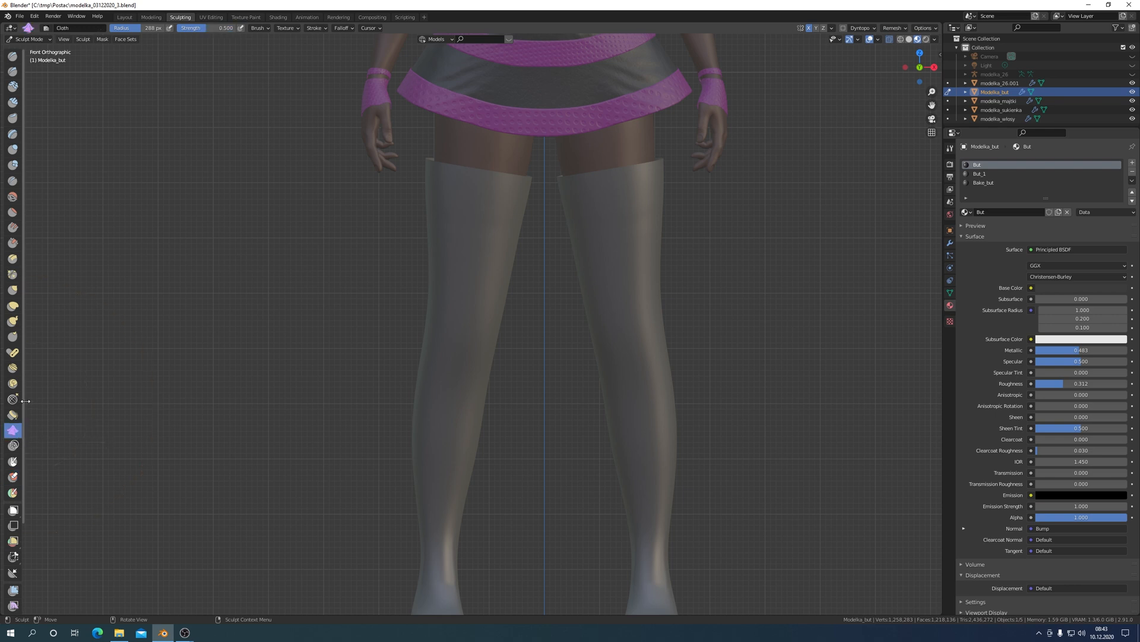
mouse_move(25, 401)
mouse_down()
mouse_move(65, 402)
mouse_move(24, 403)
mouse_move(38, 404)
mouse_up()
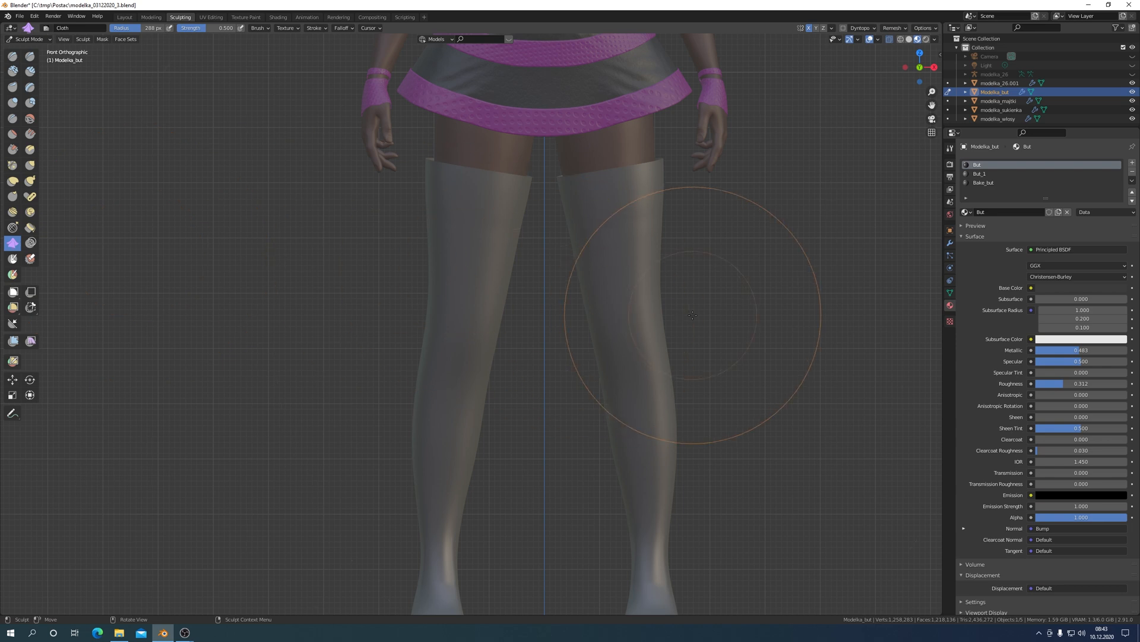
click(950, 148)
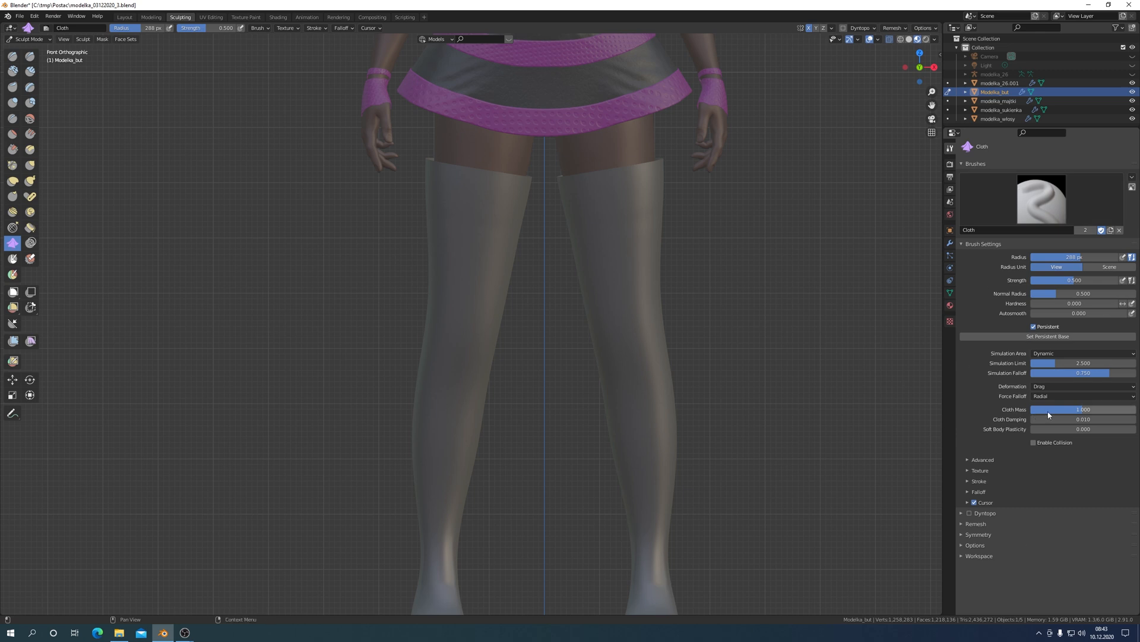
Step: Keep the Cloth brush's Persistent option enabled, use the Dynamic simulation area, and reduce the brush radius to 123 px
click(1034, 327)
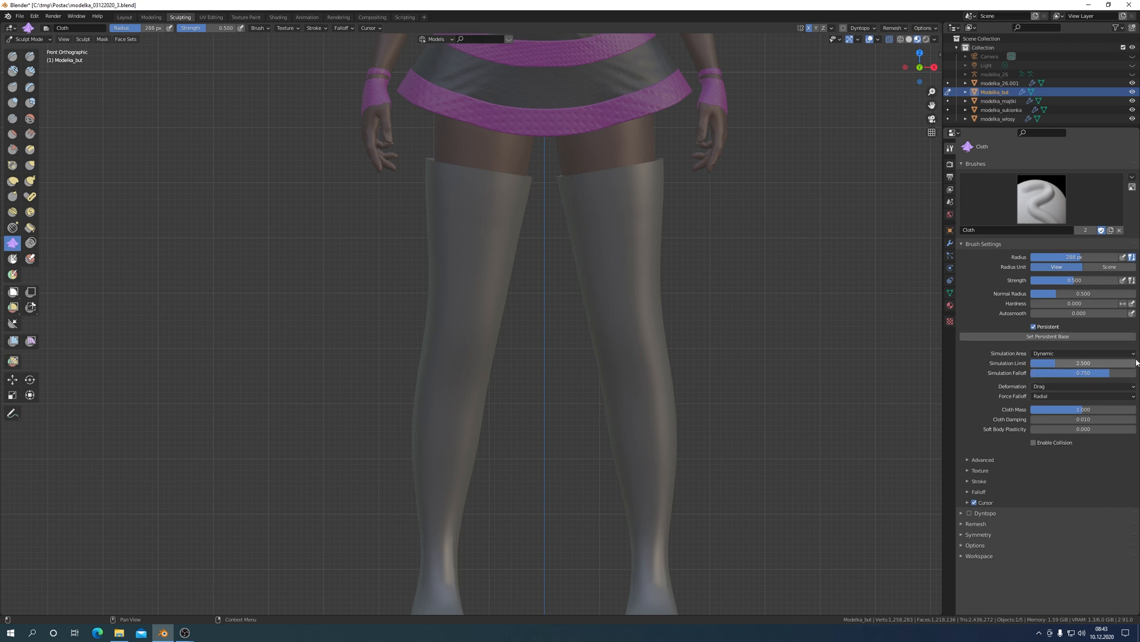
click(1133, 353)
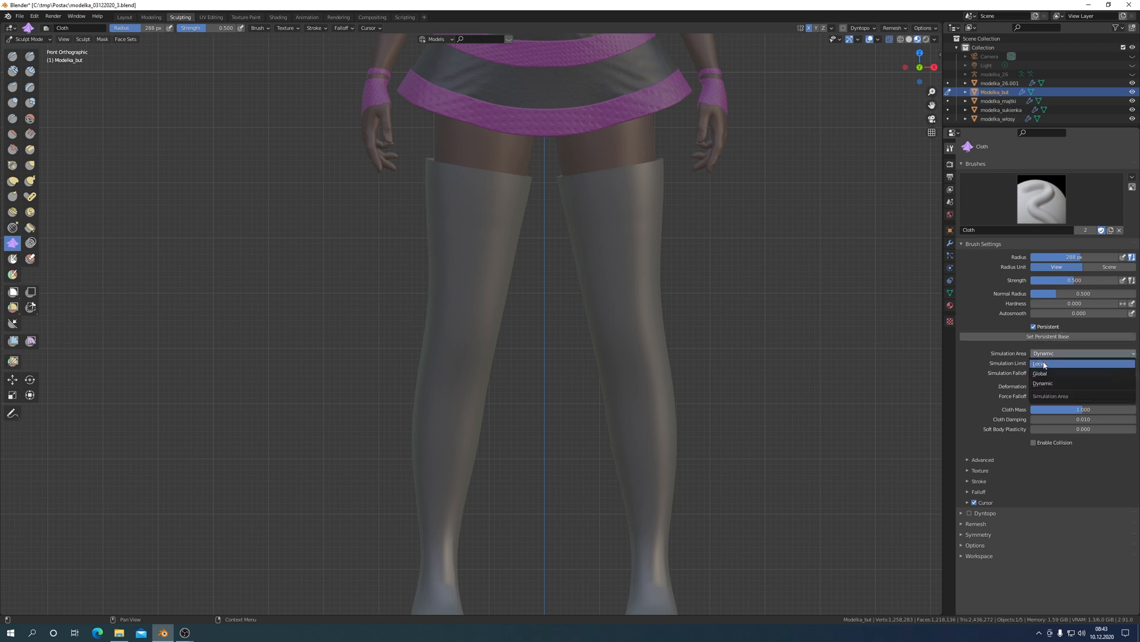
click(1044, 383)
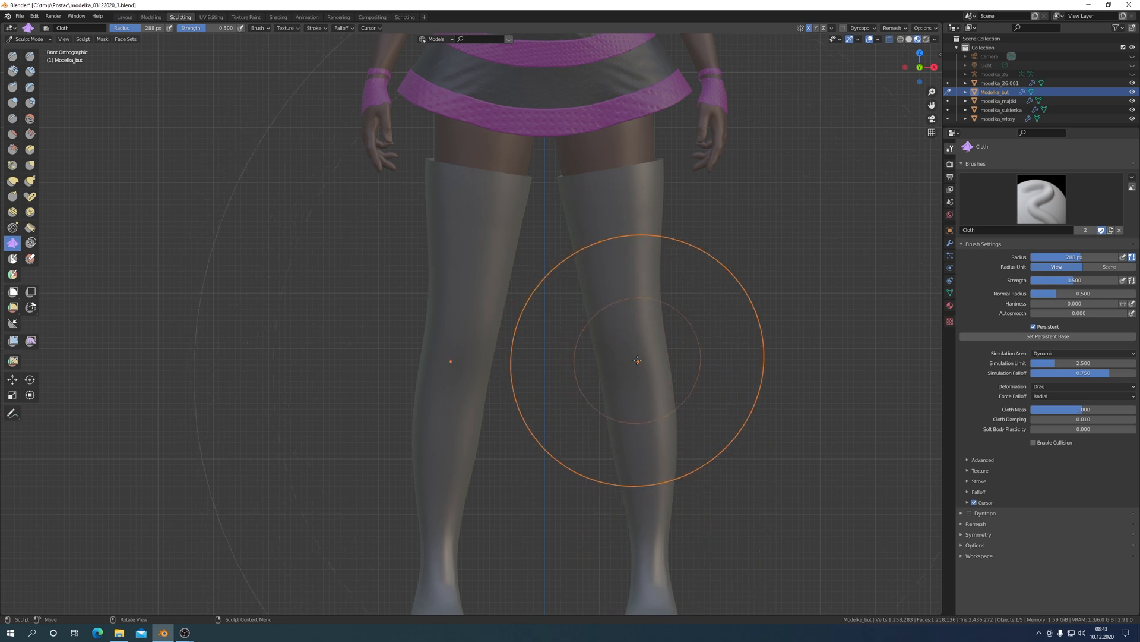
key(f)
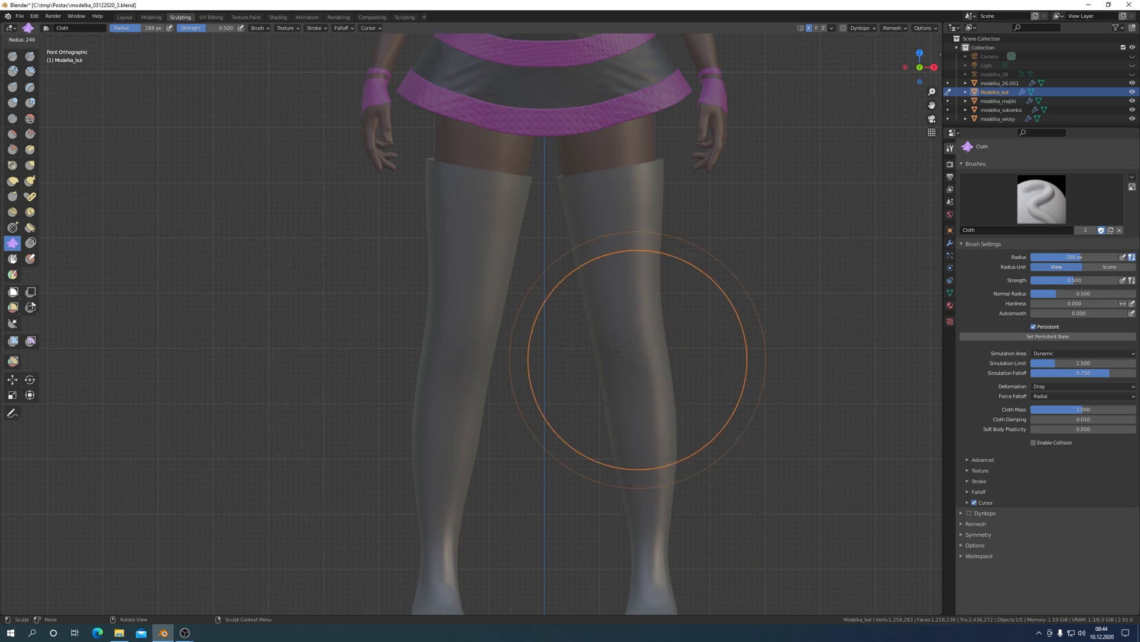
click(564, 334)
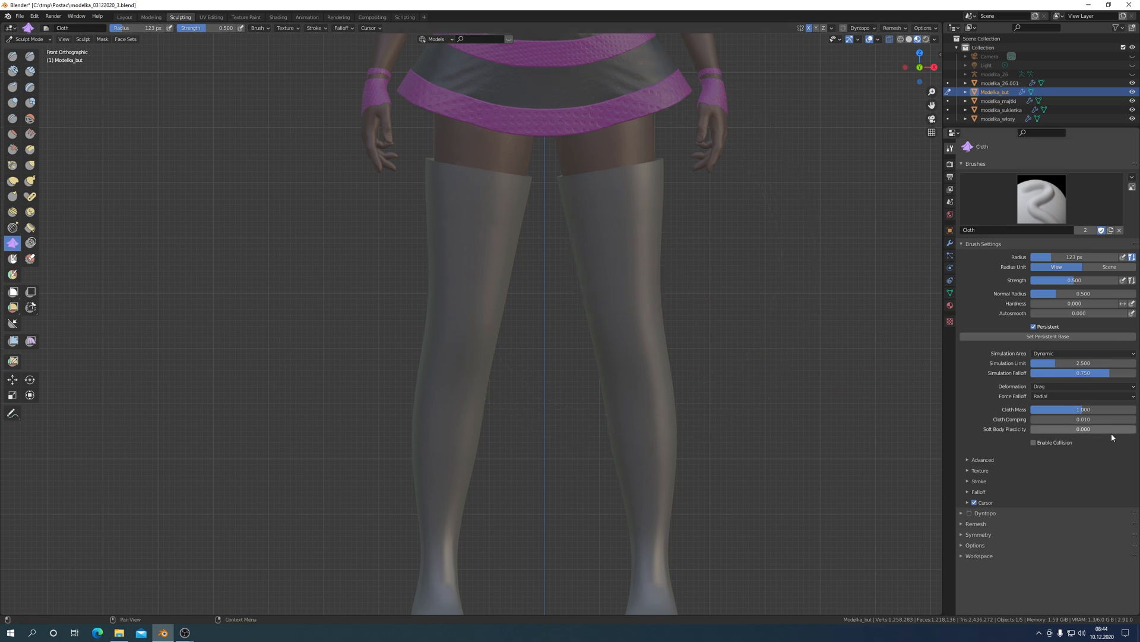
Step: Set the Cloth brush's deformation to Drag and force falloff to Radial, and reduce its radius to 49 px
click(1134, 386)
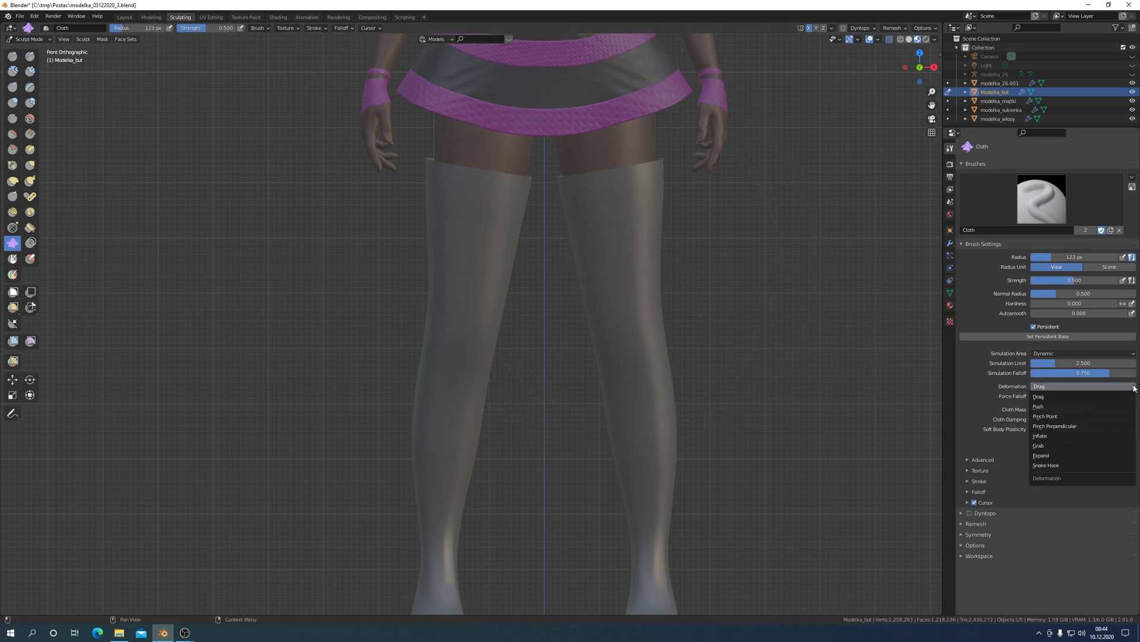
click(1045, 398)
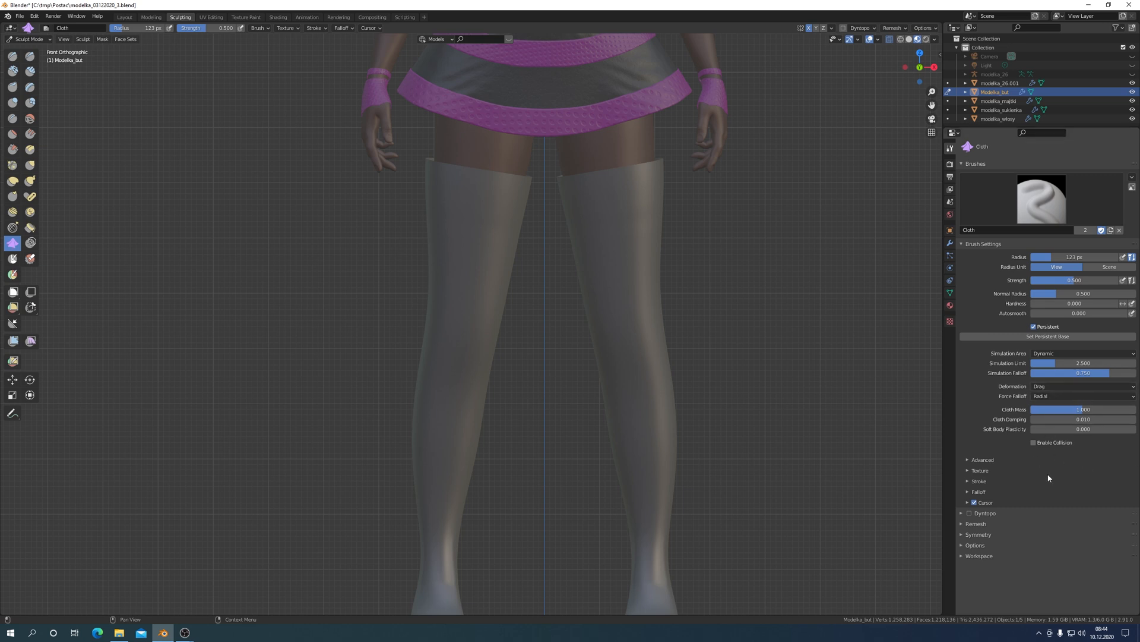
click(1131, 397)
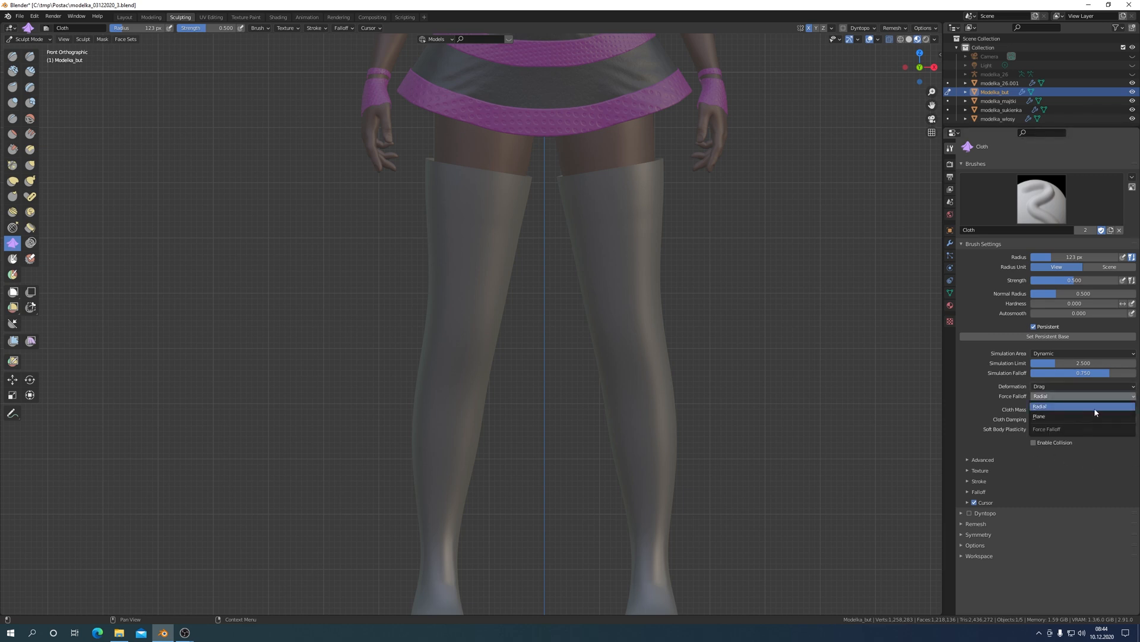
click(1045, 407)
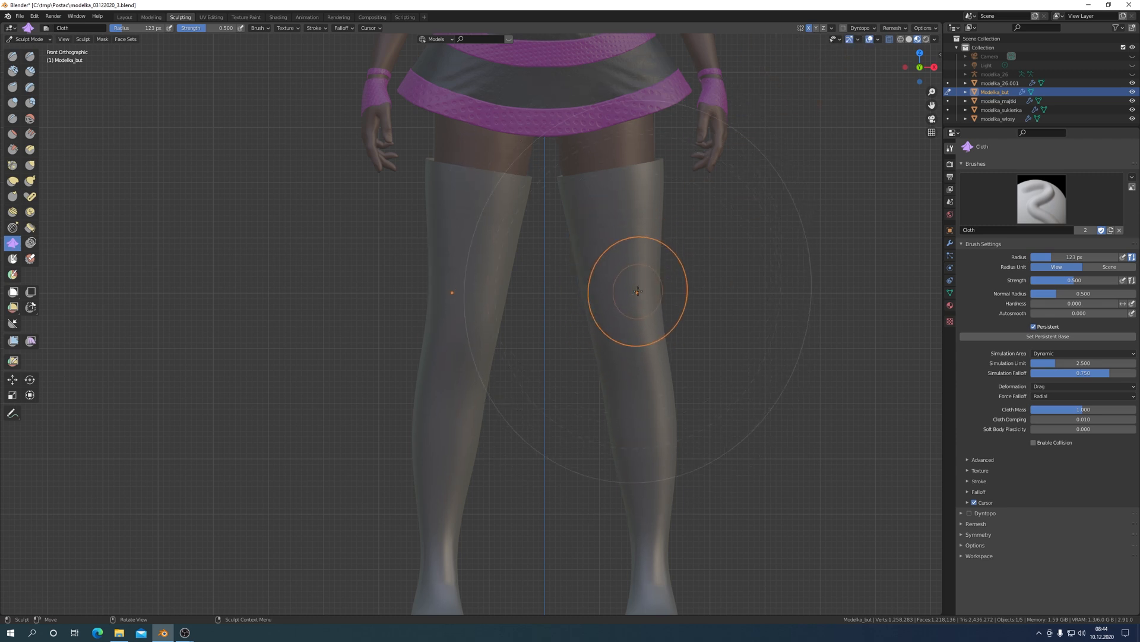
key(f)
click(610, 284)
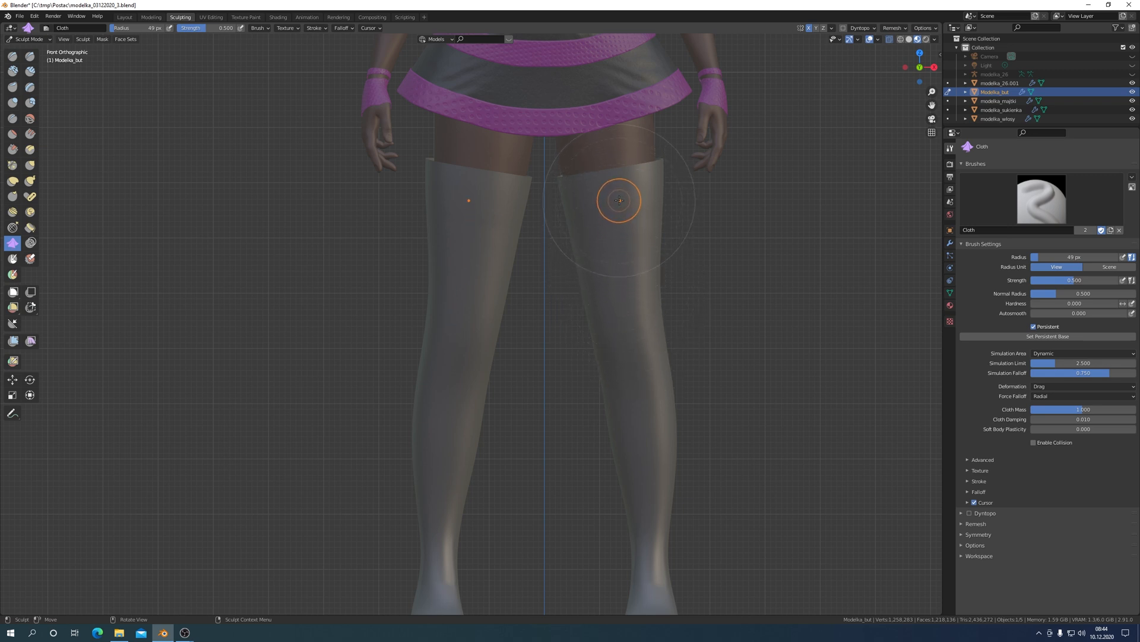
Step: Try Cloth brush strokes down the front of the boots with collision disabled, and undo them
mouse_move(620, 207)
mouse_down()
mouse_move(657, 390)
mouse_move(651, 554)
mouse_move(634, 342)
mouse_up()
drag(613, 235, 652, 279)
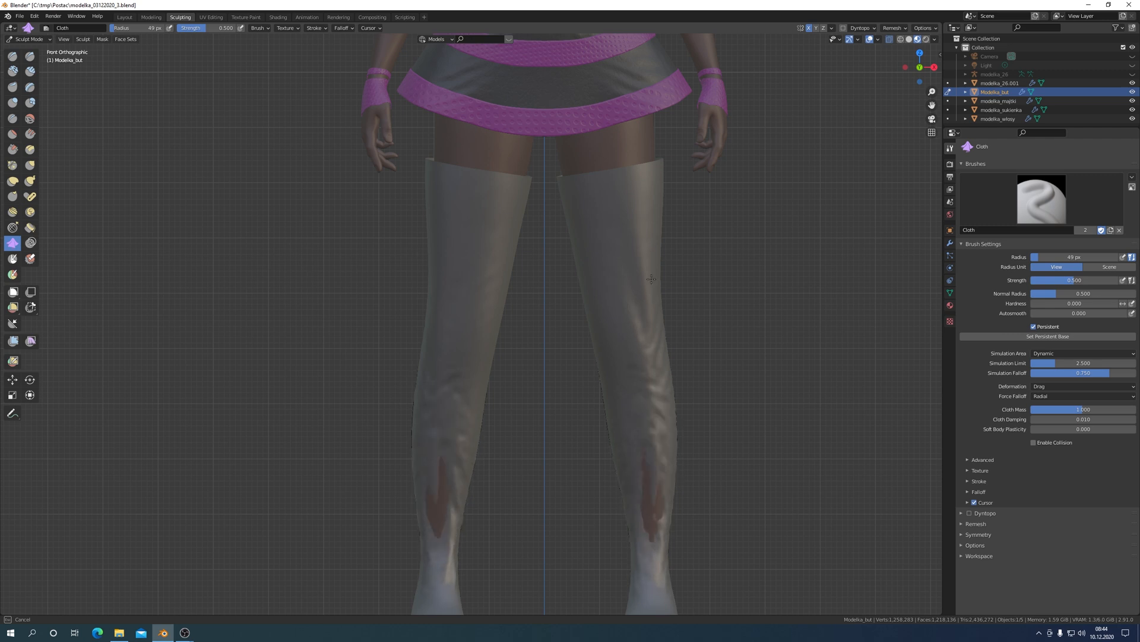
drag(725, 364, 725, 364)
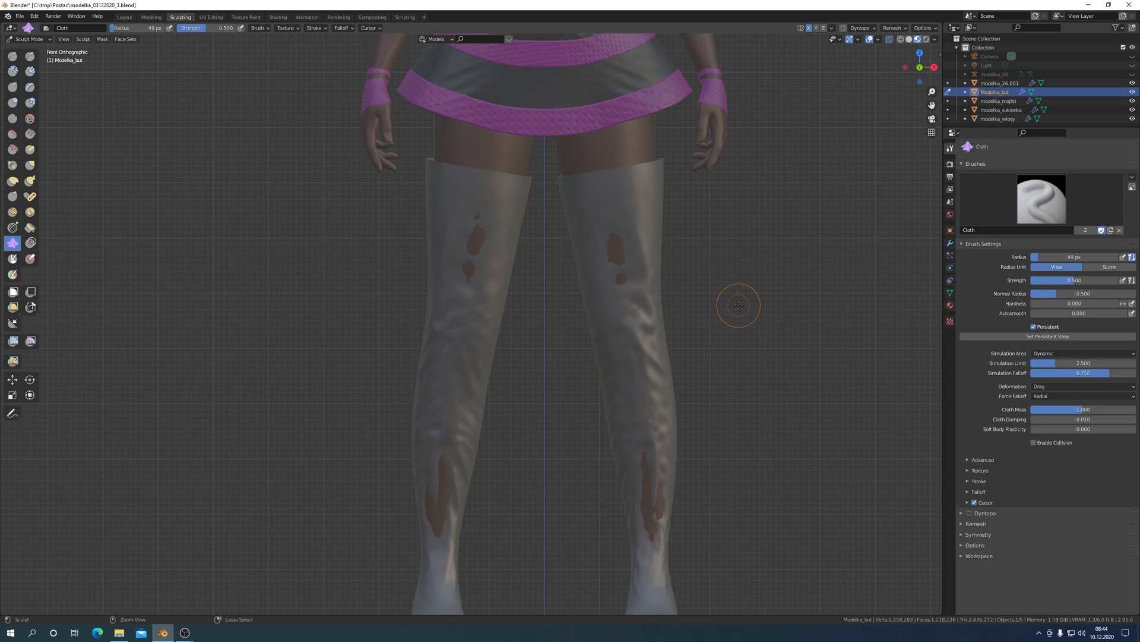
key(ctrl+z)
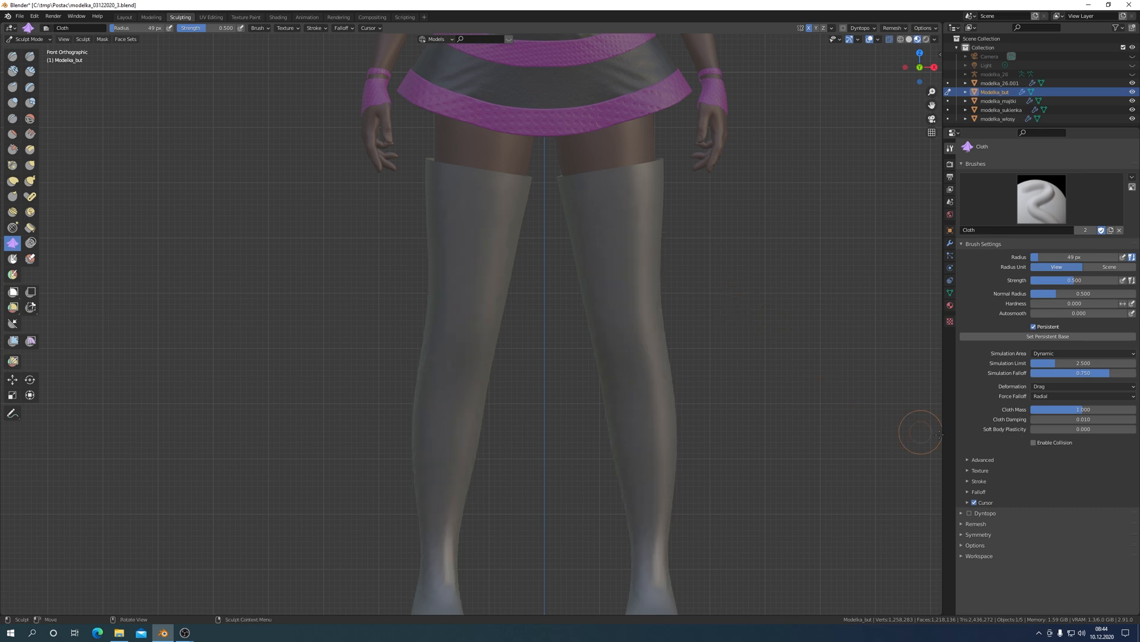
Step: Enable collision for the Cloth brush and sculpt folds down the front of both boots
click(1034, 443)
drag(608, 198, 610, 198)
drag(654, 538, 651, 590)
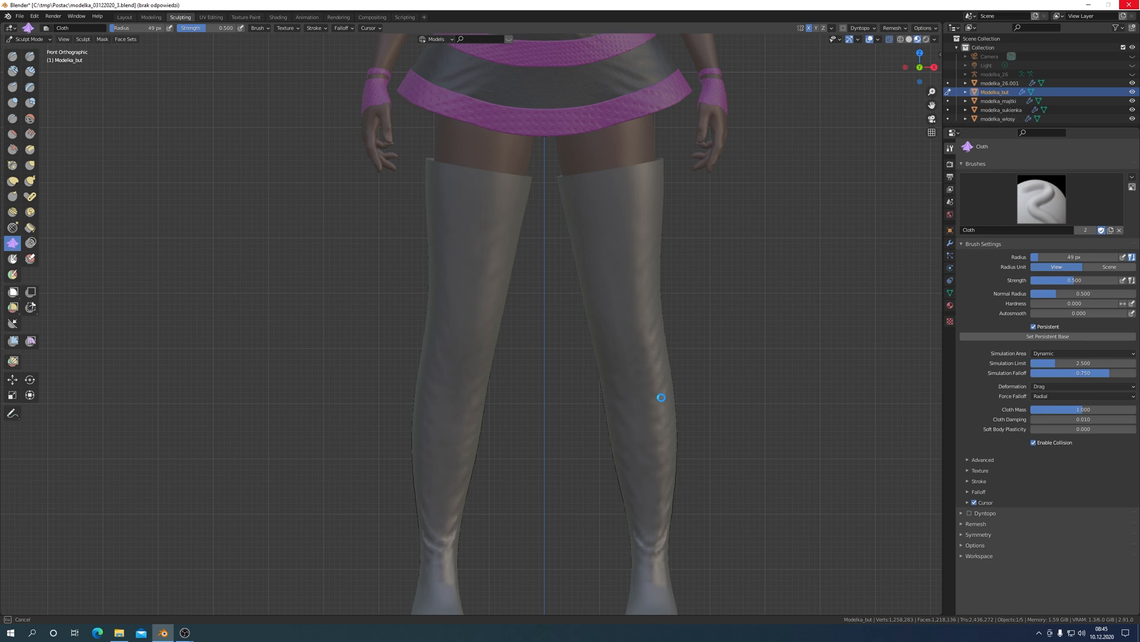
drag(661, 397, 665, 390)
Step: Sculpt cloth folds on the back of both boots in the back view
scroll(760, 355, down, 4)
middle_drag(761, 355, 552, 356)
key(ctrl+KP_1)
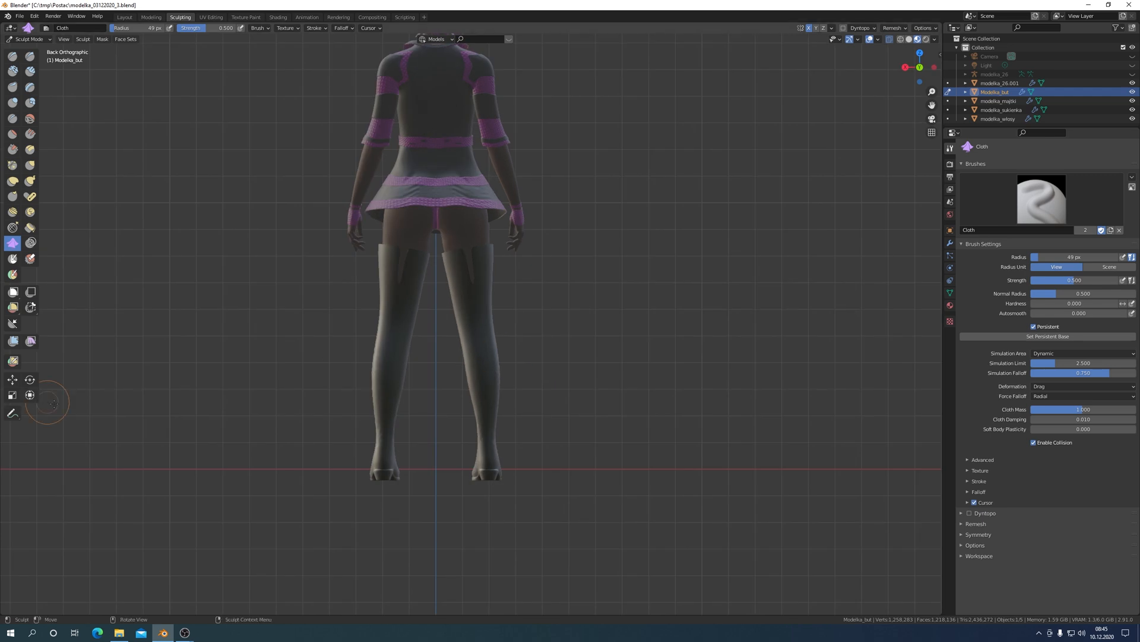
scroll(303, 321, up, 3)
mouse_move(353, 283)
mouse_down()
mouse_move(364, 279)
mouse_move(358, 322)
mouse_up()
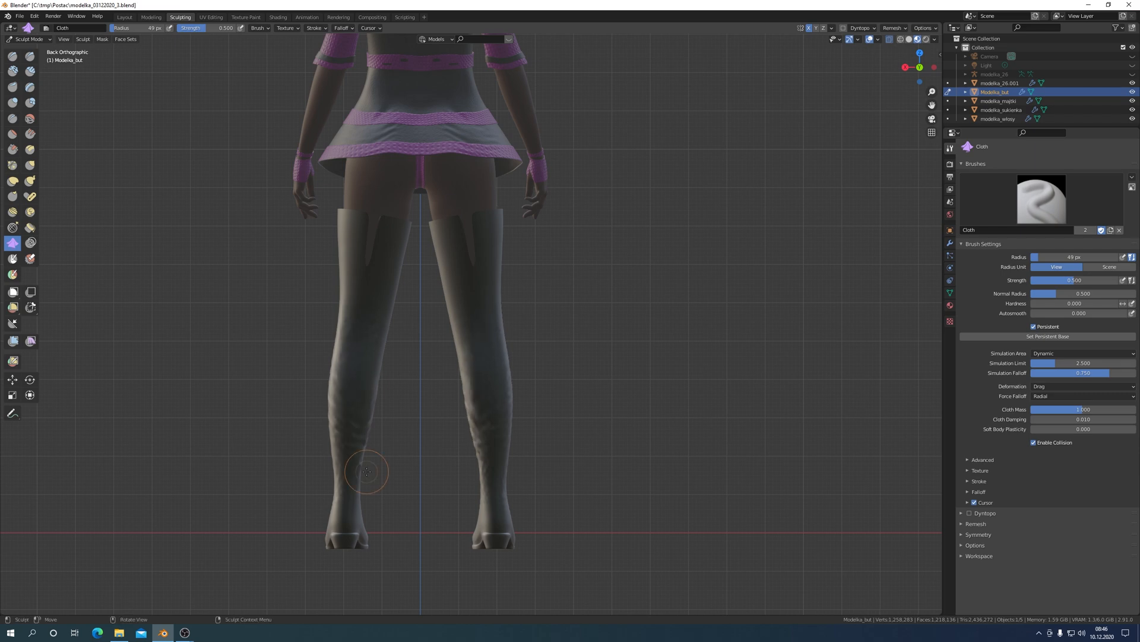
Step: Put the boots in Edit Mode in the front view and turn off X-ray
middle_drag(658, 350, 686, 329)
key(KP_1)
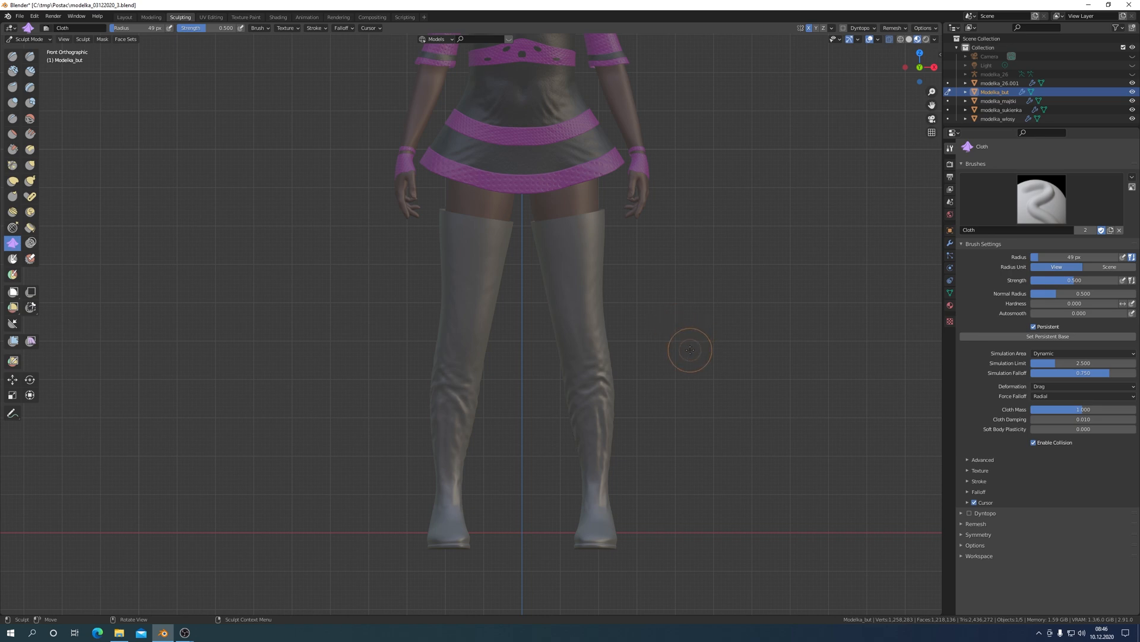
key(ctrl+Tab)
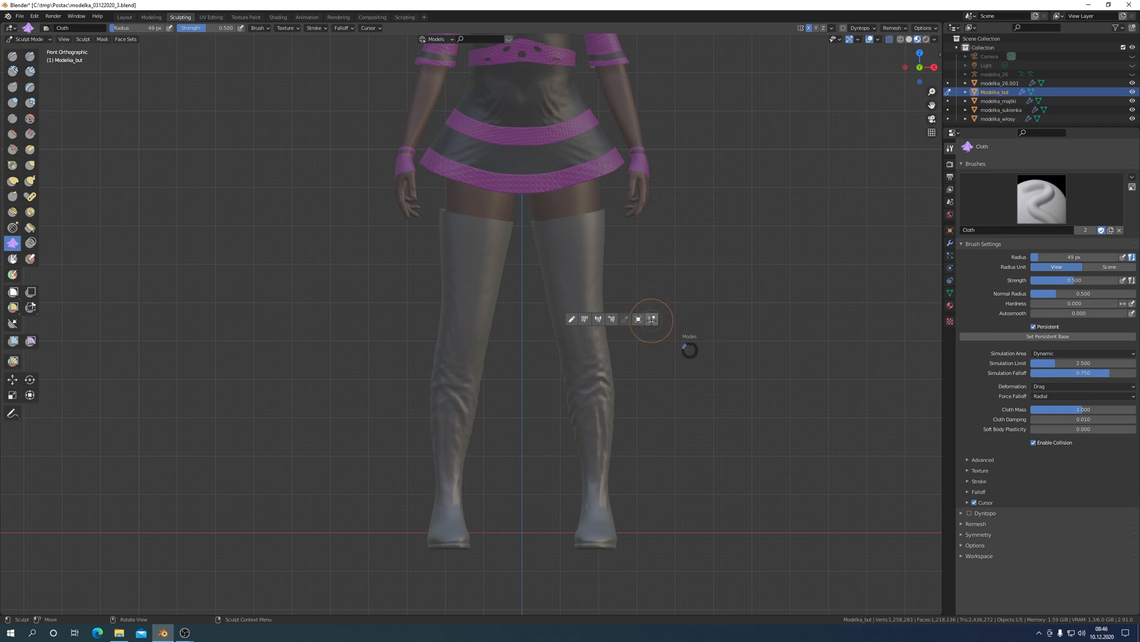
click(651, 319)
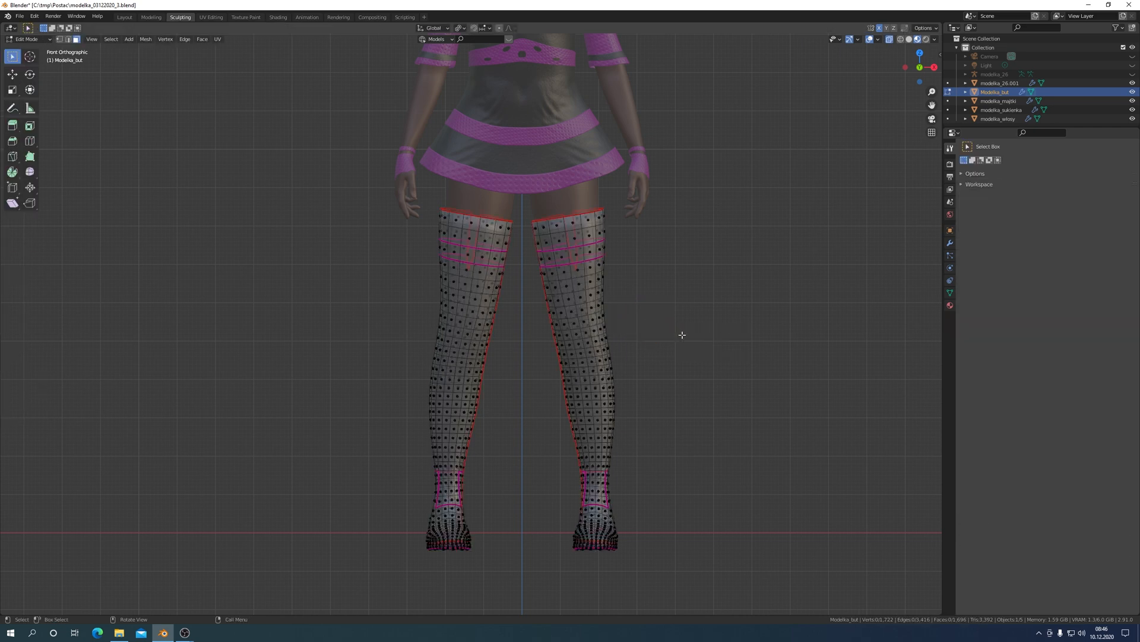
mouse_move(702, 357)
middle_down()
mouse_move(568, 348)
mouse_move(711, 349)
middle_up()
key(KP_1)
scroll(701, 349, up, 4)
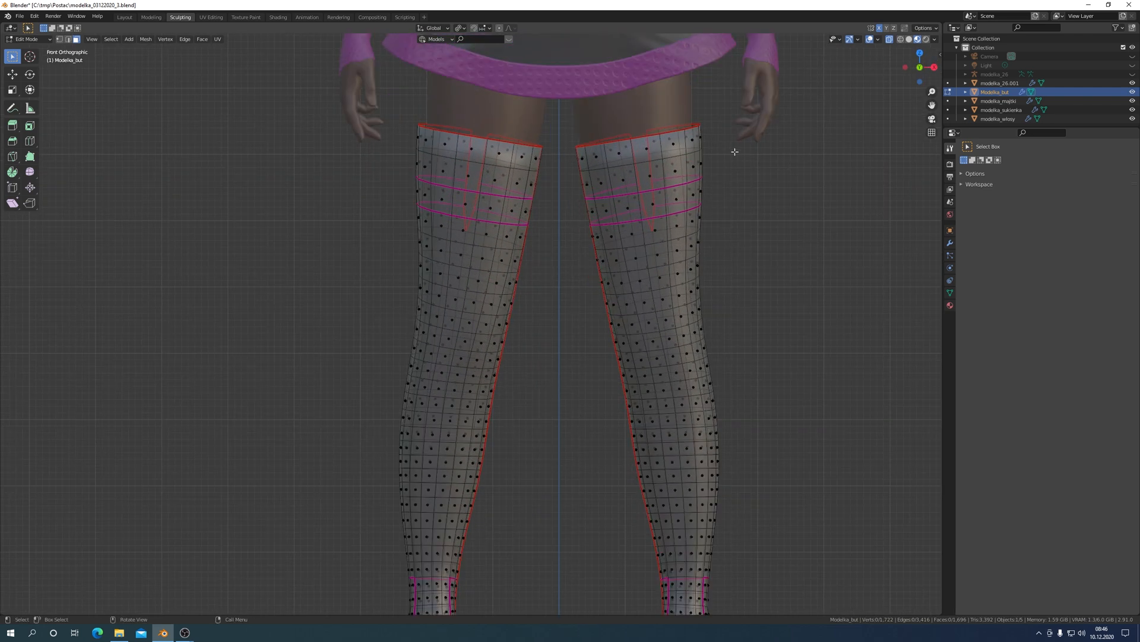
key(alt+z)
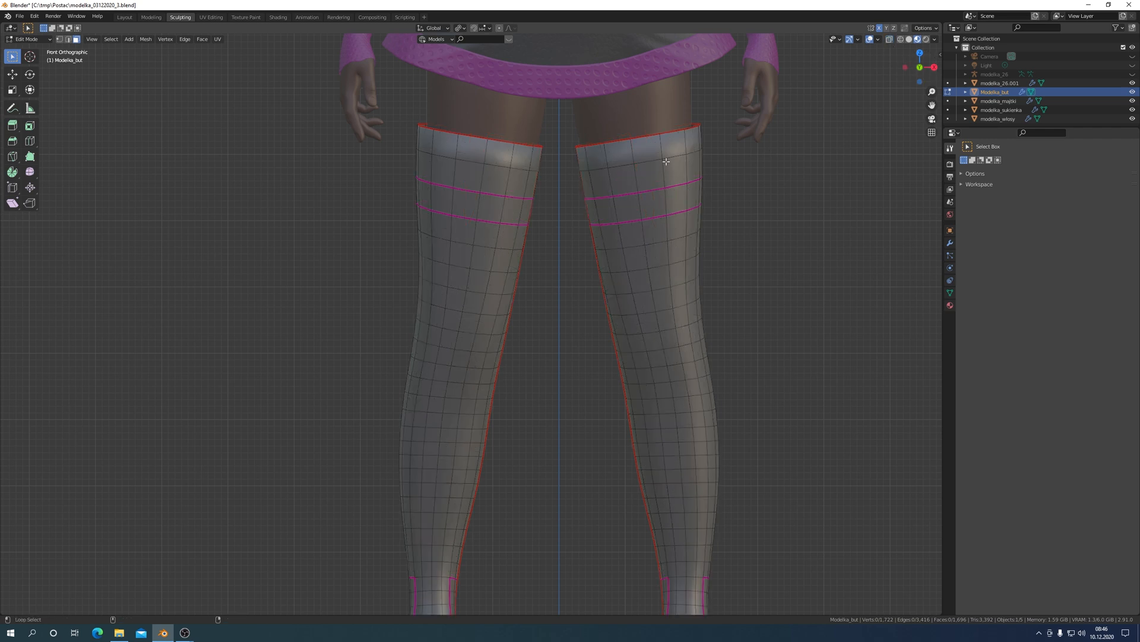
Step: Select the two uppermost face loops around the cuffs of both boots
alt+click(486, 153)
alt+shift+click(486, 153)
alt+shift+click(493, 177)
alt+shift+click(665, 172)
middle_drag(665, 238, 446, 259)
scroll(446, 259, down, 1)
key(KP_1)
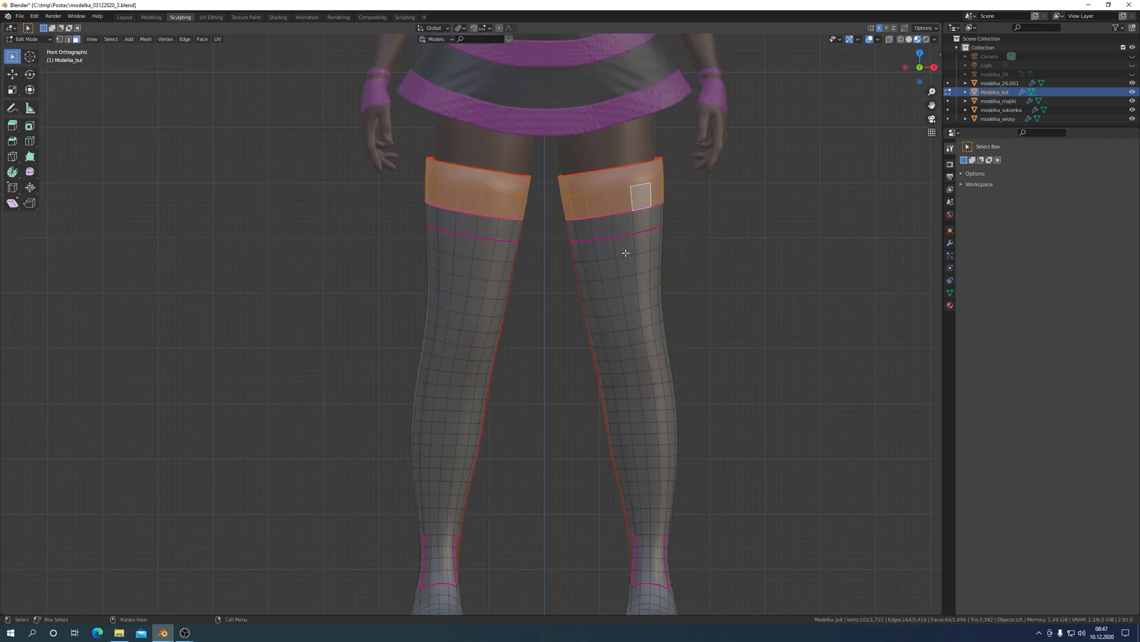
Step: Add two-loop face bands above the knees and on the calves of both boots to the selection
alt+shift+click(625, 306)
alt+shift+click(645, 471)
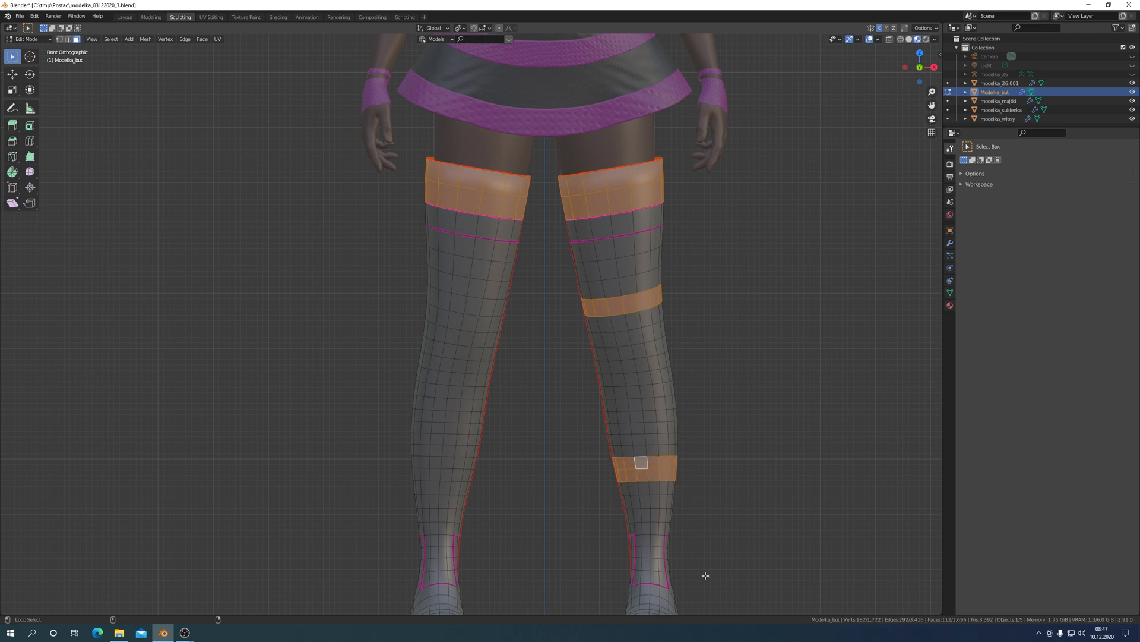
alt+shift+click(611, 285)
alt+shift+click(479, 285)
alt+shift+click(453, 301)
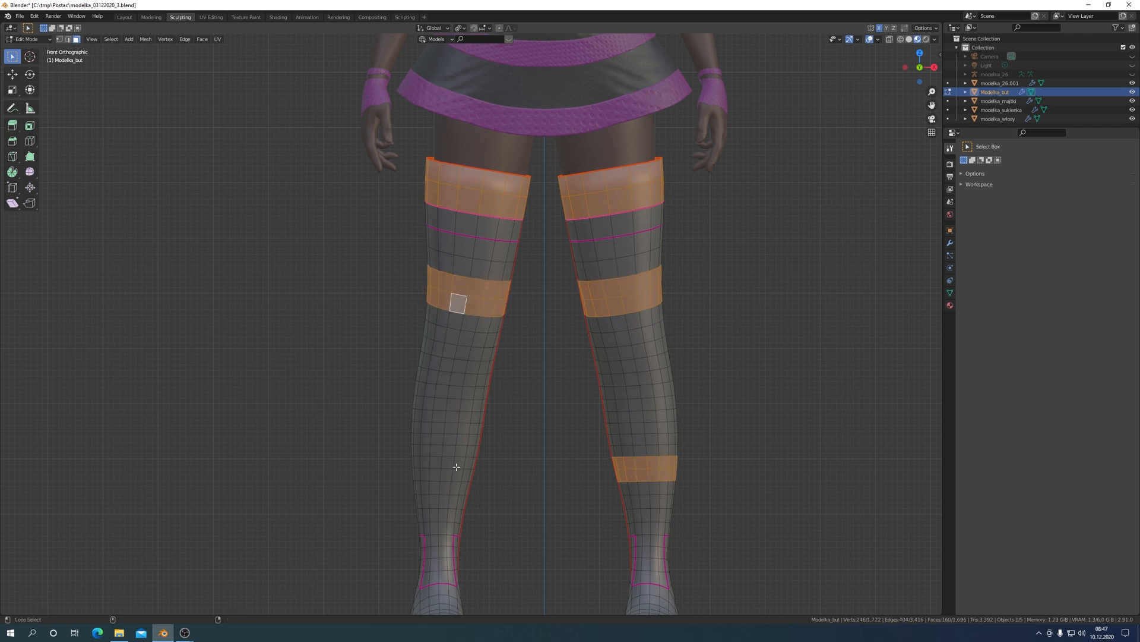
alt+shift+click(435, 474)
Step: Duplicate the selected bands in place and apply Inset Faces with zero thickness and a depth of 0.02 m
scroll(842, 471, up, 1)
key(shift+d)
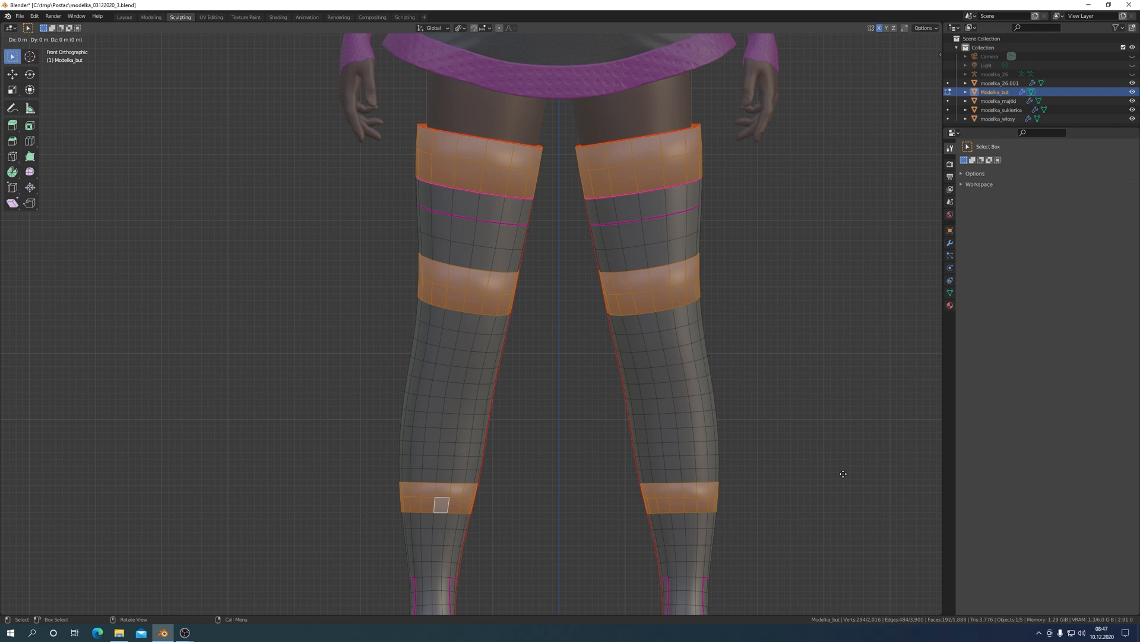
right_click(844, 474)
key(i)
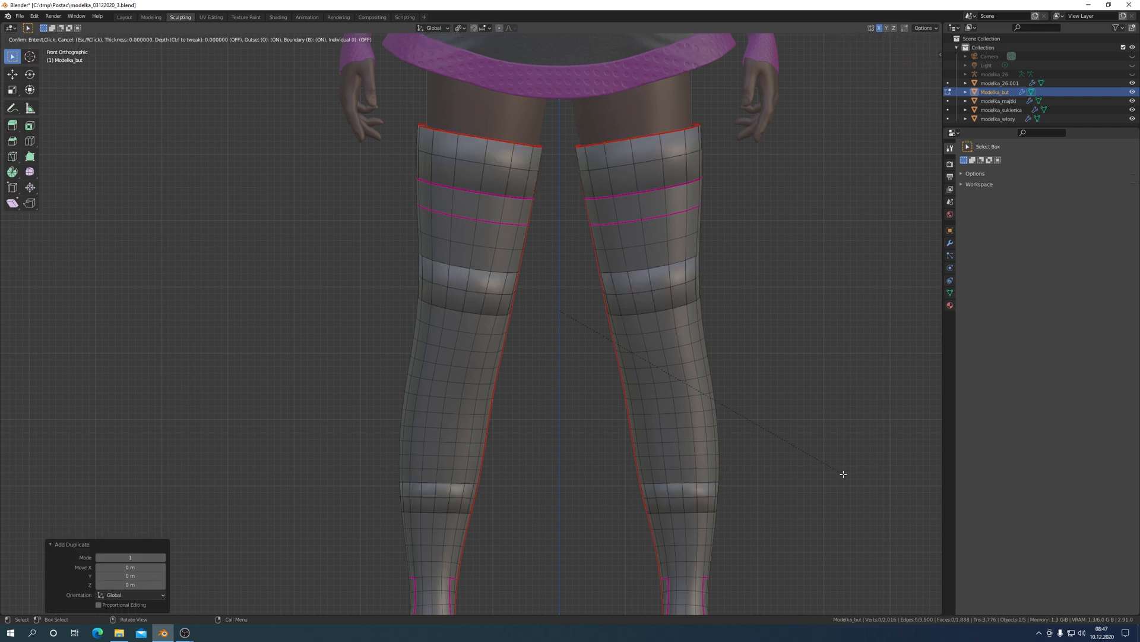
click(843, 474)
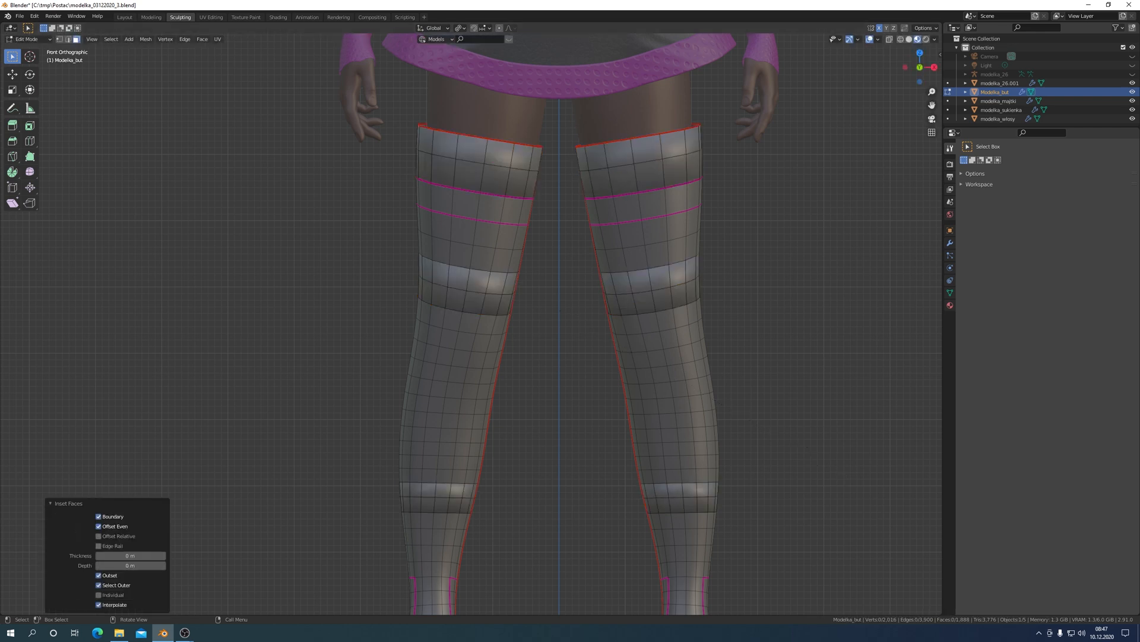
click(126, 565)
text(0.02)
key(Return)
Step: Return to Object Mode and examine the raised bands and the folds on the boots
key(ctrl+Tab)
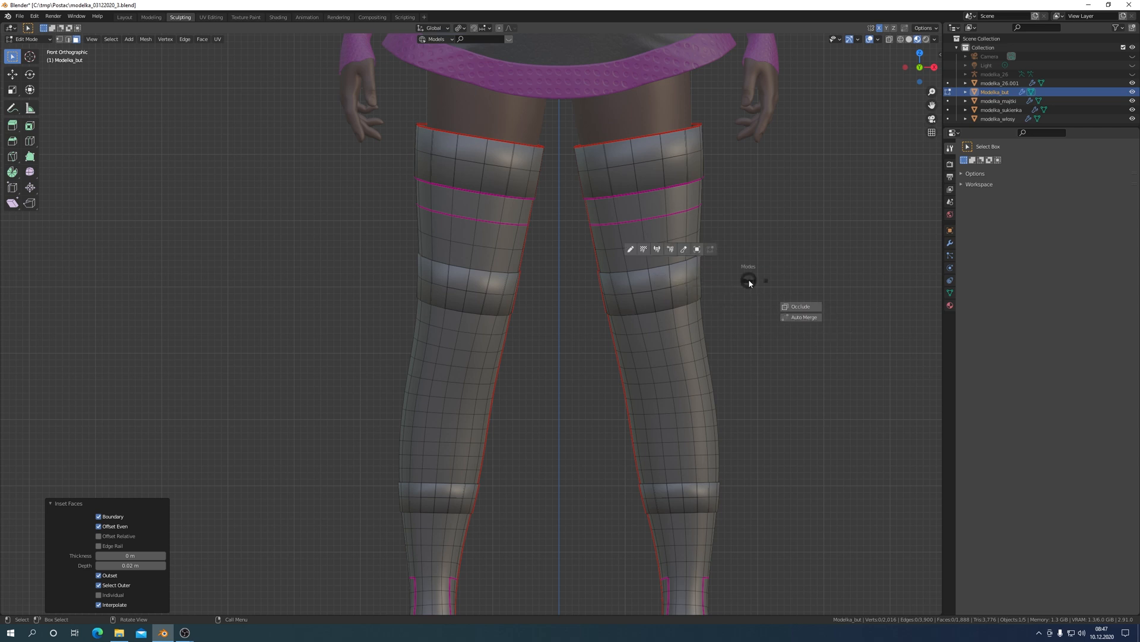
click(698, 250)
scroll(698, 253, down, 4)
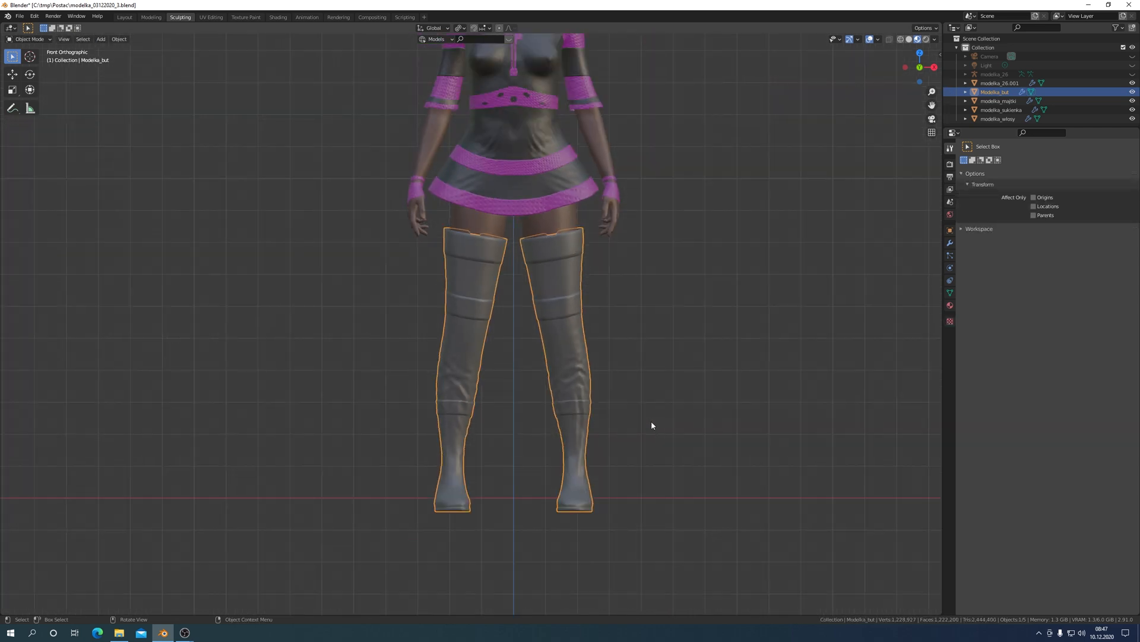
mouse_move(651, 400)
middle_down()
mouse_move(529, 397)
mouse_move(638, 392)
middle_up()
scroll(608, 399, up, 3)
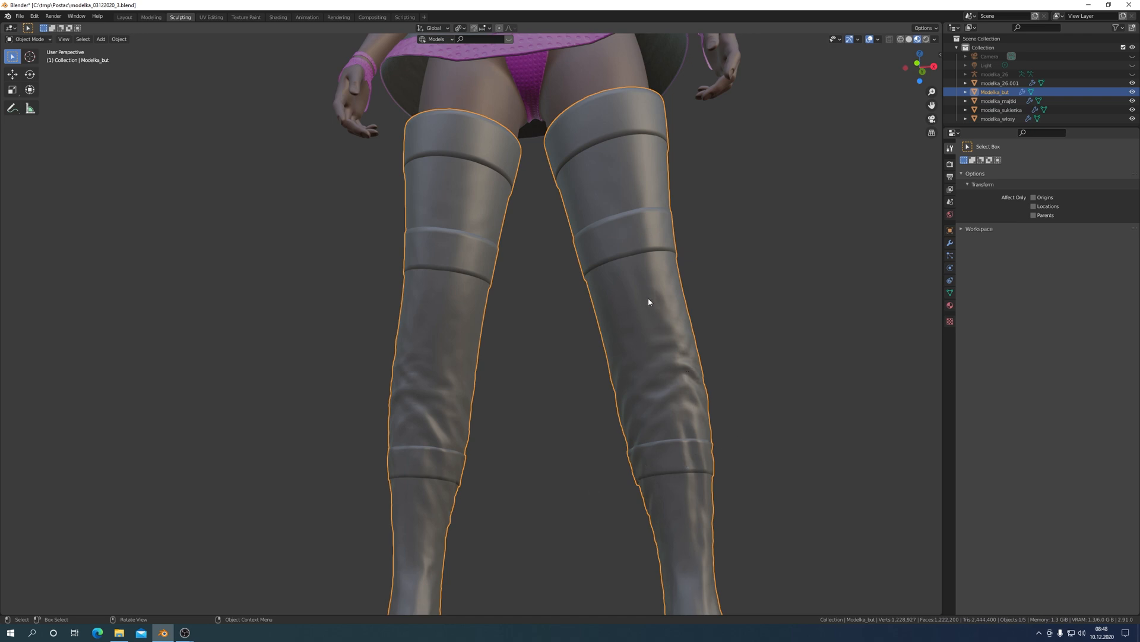
mouse_move(654, 381)
middle_down()
mouse_move(494, 402)
mouse_move(654, 401)
middle_up()
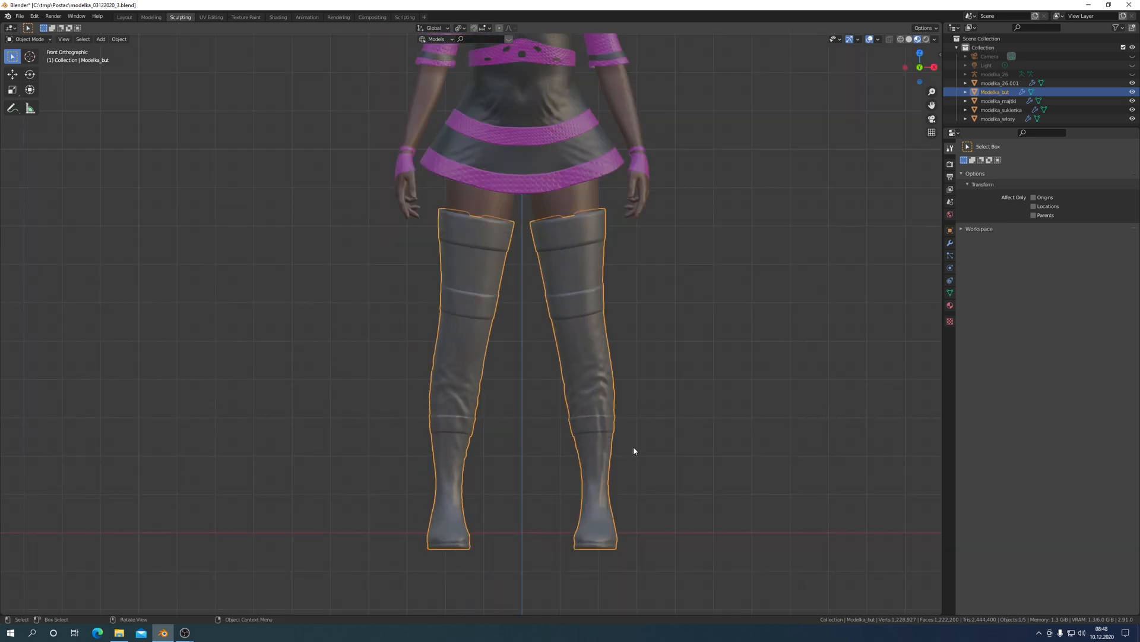
Step: Reopen the boots in Edit Mode in the right view and select the face loop just above the sole on both boots
key(ctrl+Tab)
click(695, 426)
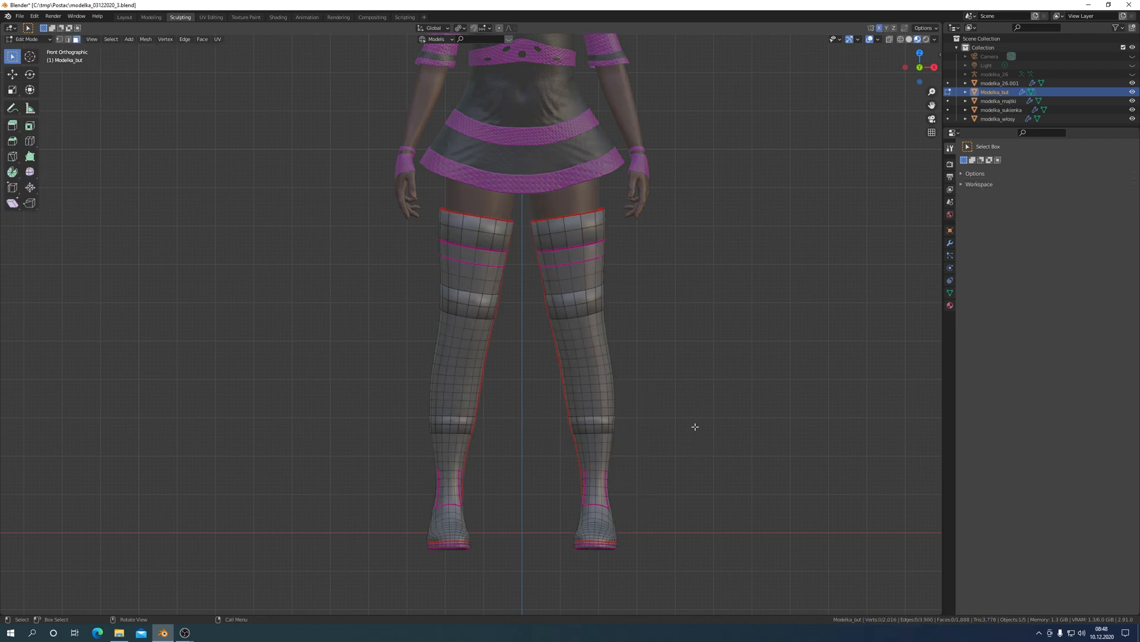
key(KP_3)
scroll(451, 479, up, 6)
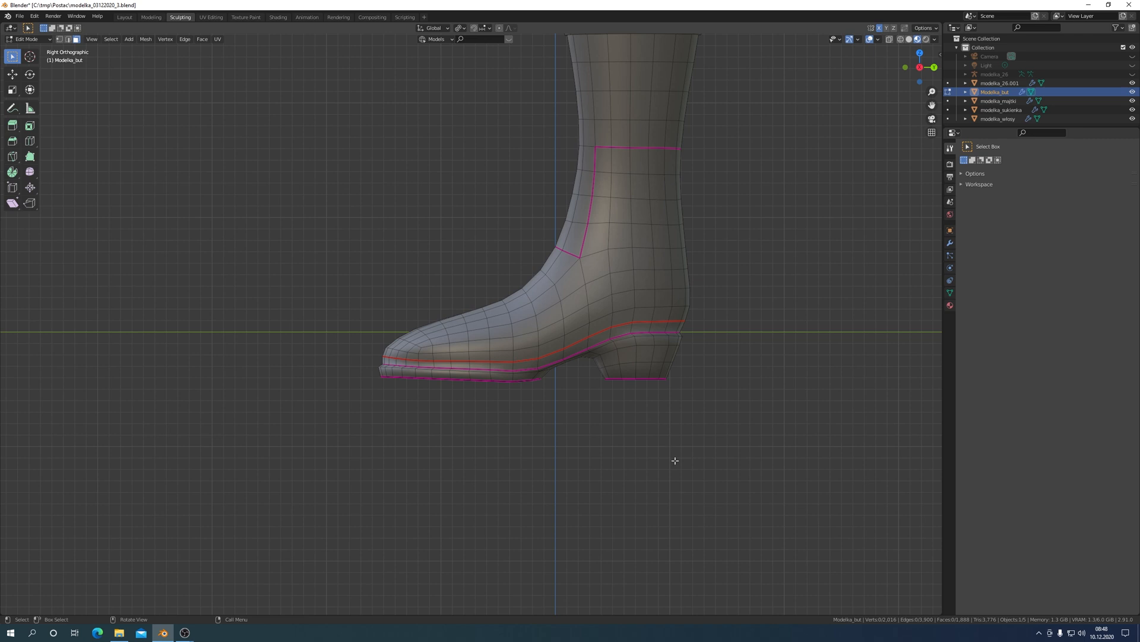
alt+click(588, 342)
middle_drag(529, 348, 582, 351)
alt+shift+click(470, 357)
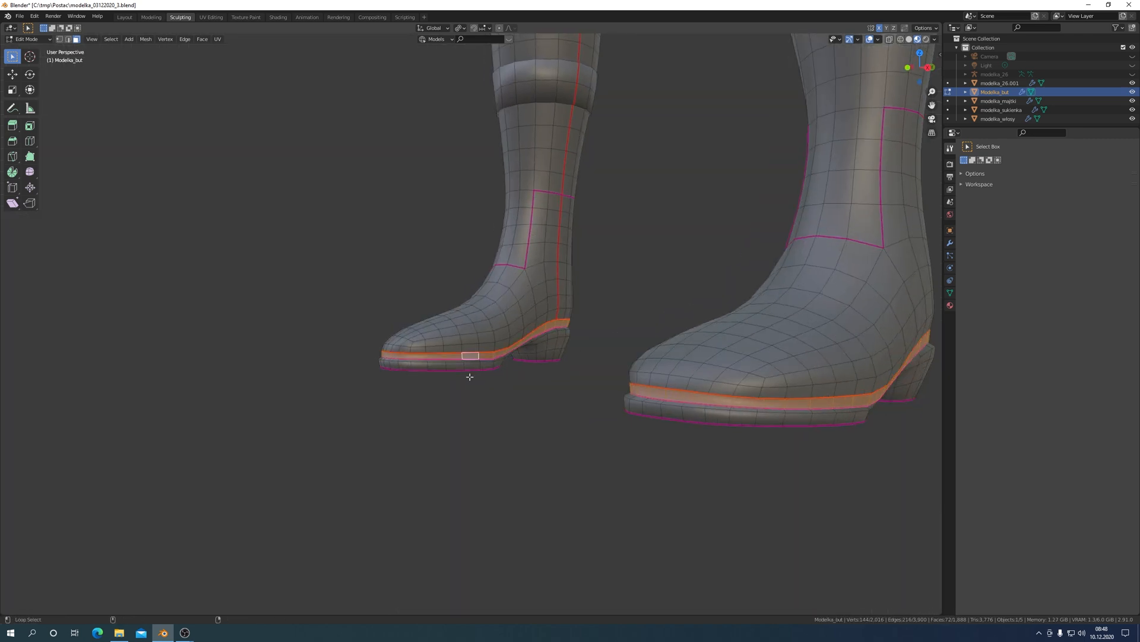
Step: Grow the face selection seven times to spread from the soles over the feet and ankles
key(ctrl+KP_Add)
key(ctrl+KP_Add)
key(ctrl+KP_Add)
key(ctrl+KP_Add)
key(ctrl+KP_Add)
key(ctrl+KP_Add)
key(ctrl+KP_Add)
Step: Use Circle Select to remove stray faces inside the seamed front ankle panel of both boots from the selection
middle_drag(619, 408, 509, 245)
key(c)
middle_drag(395, 188, 409, 226)
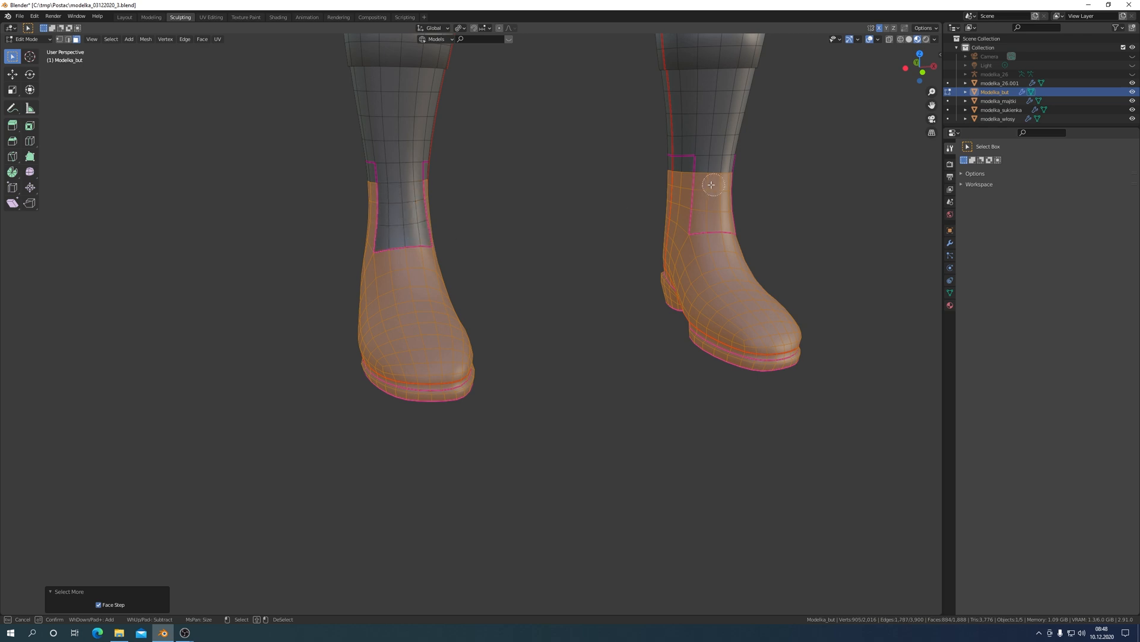
middle_drag(713, 183, 721, 211)
right_click(803, 234)
middle_drag(803, 233, 665, 208)
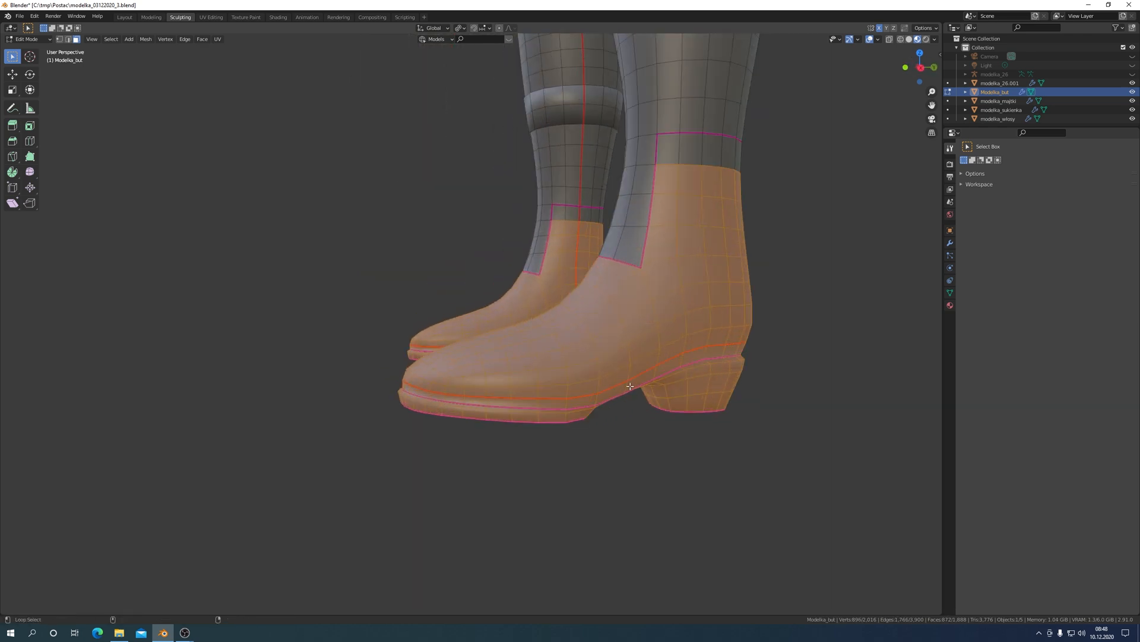
Step: Deselect the face loops running between the upper and the sole around both boots
alt+shift+click(612, 386)
middle_drag(612, 386, 705, 395)
scroll(705, 395, up, 4)
alt+shift+click(414, 379)
scroll(414, 380, up, 2)
alt+shift+click(415, 419)
middle_drag(427, 422, 389, 425)
scroll(668, 357, down, 3)
alt+shift+click(734, 487)
scroll(731, 529, down, 3)
middle_drag(731, 529, 696, 487)
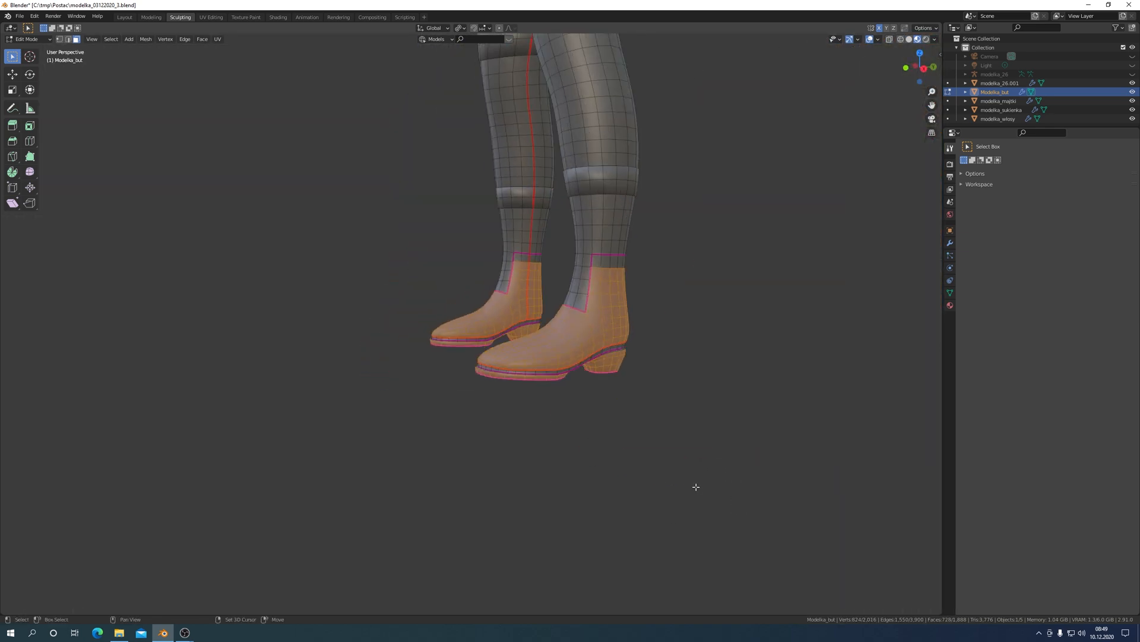
Step: Duplicate the selected foot faces in place and apply Inset Faces with zero thickness and a depth of 0.02 m
key(shift+d)
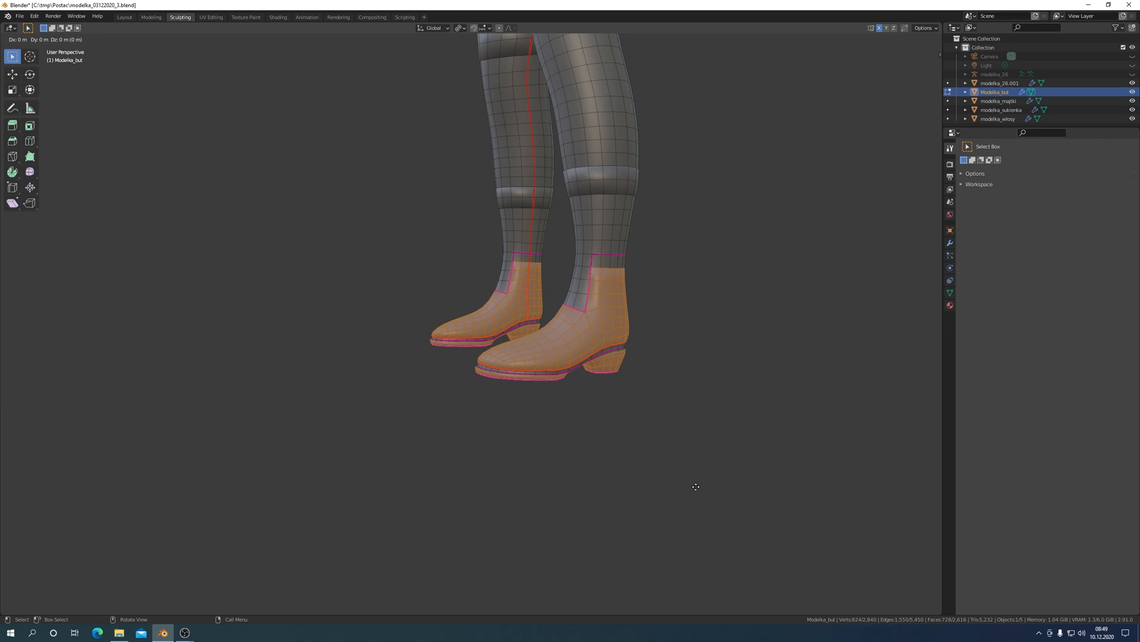
right_click(696, 487)
key(i)
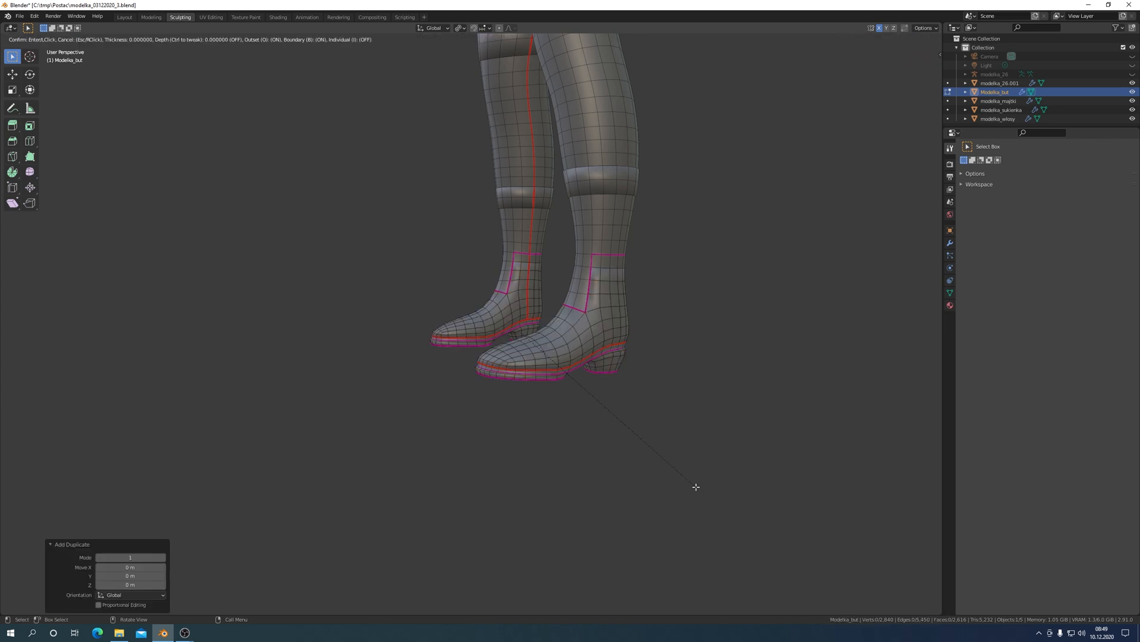
click(696, 486)
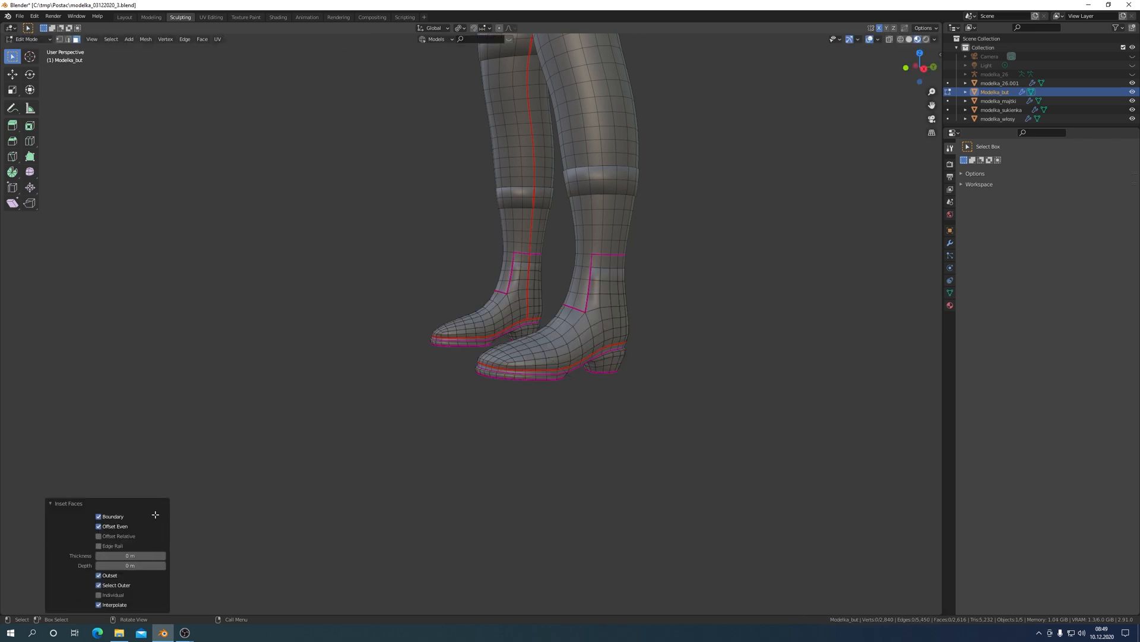
click(124, 565)
key(BackSpace)
key(BackSpace)
text(.02)
key(Return)
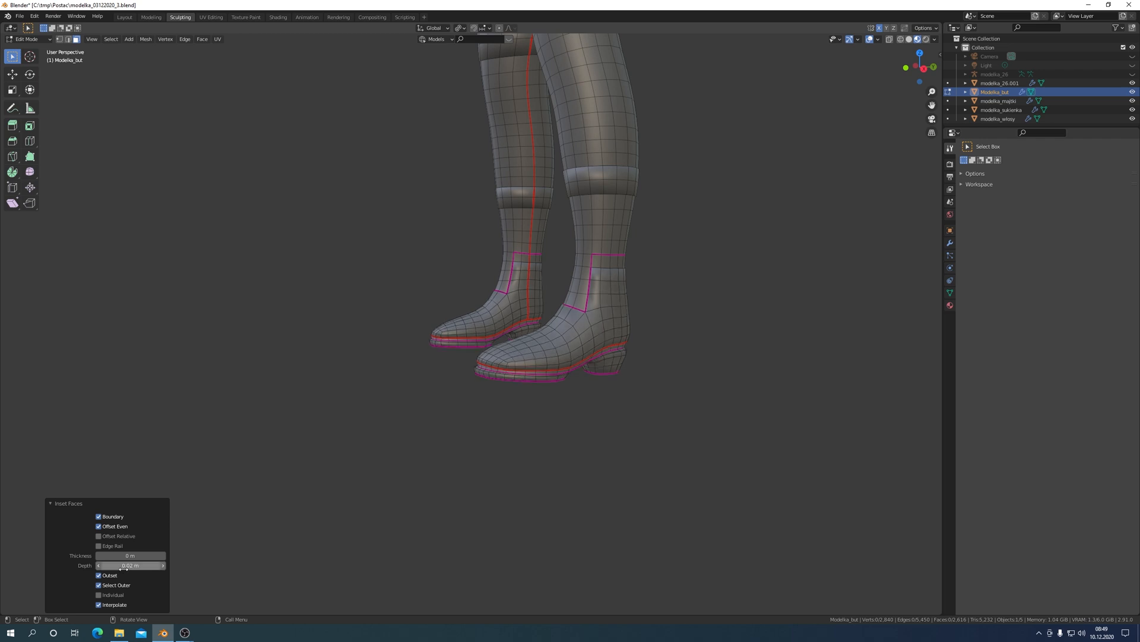
Step: Return to Object Mode and examine the finished boots in the front view
key(ctrl+Tab)
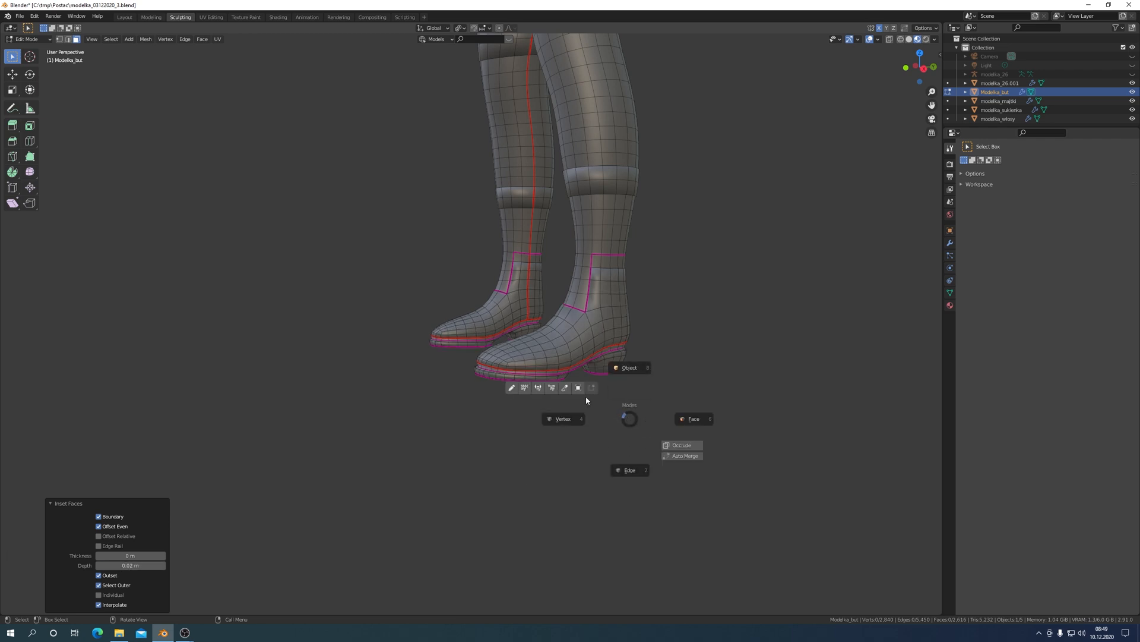
click(582, 387)
scroll(582, 391, down, 3)
middle_drag(583, 391, 657, 446)
key(KP_1)
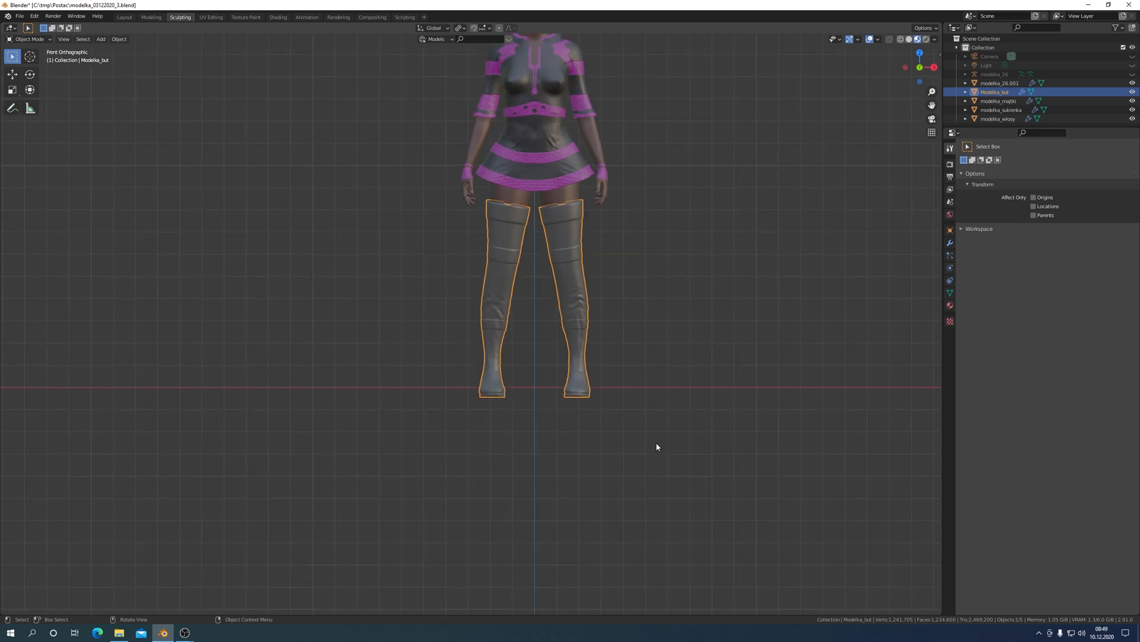
scroll(686, 323, up, 4)
shift+middle_drag(640, 410, 637, 415)
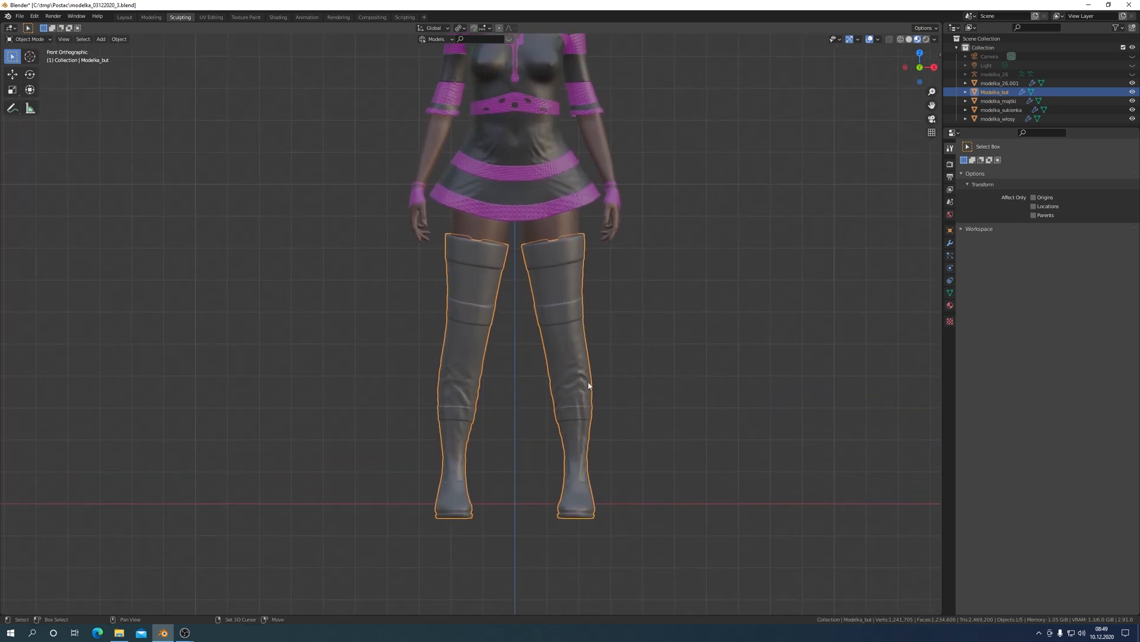
Step: Switch to the UV Editing workspace and frame the full length of the boots beside their UV layout
click(215, 19)
key(c)
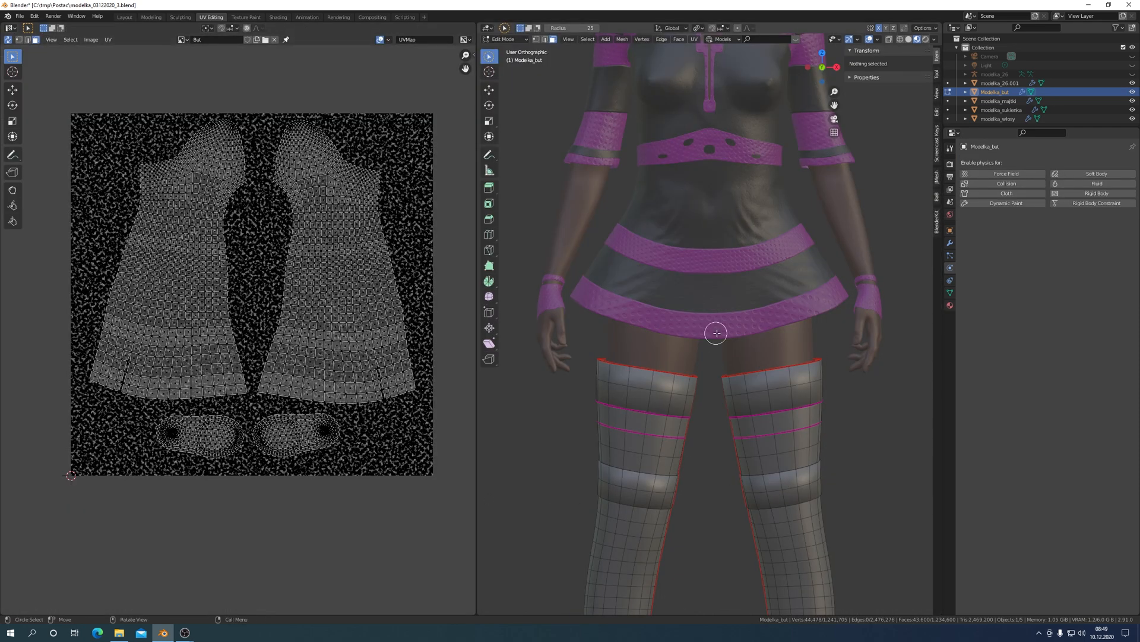
key(Home)
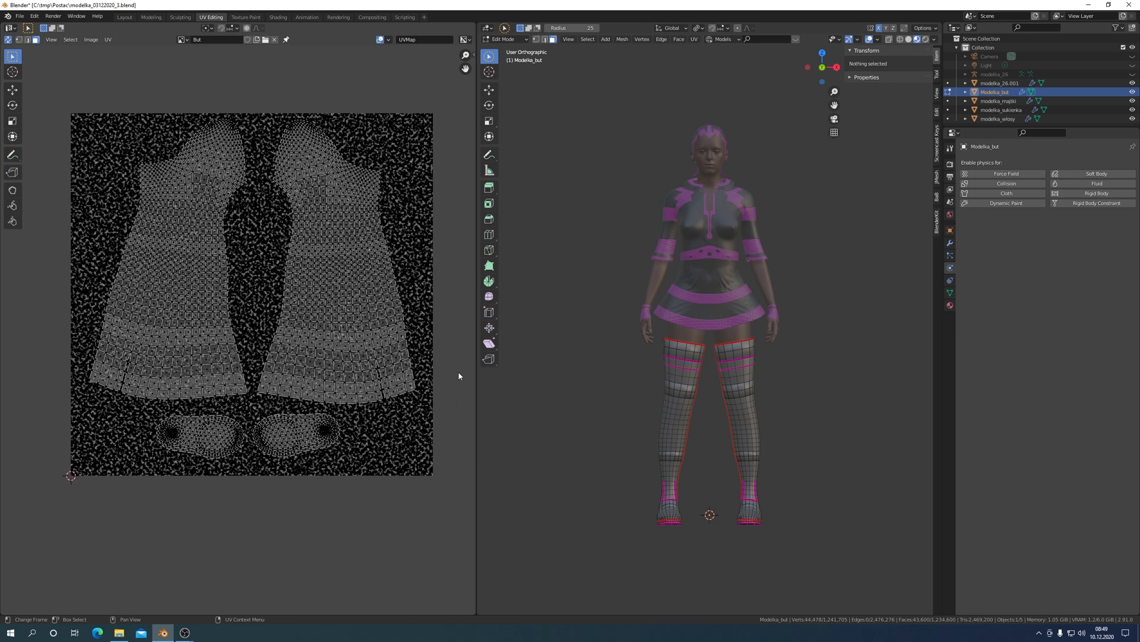
scroll(796, 496, up, 5)
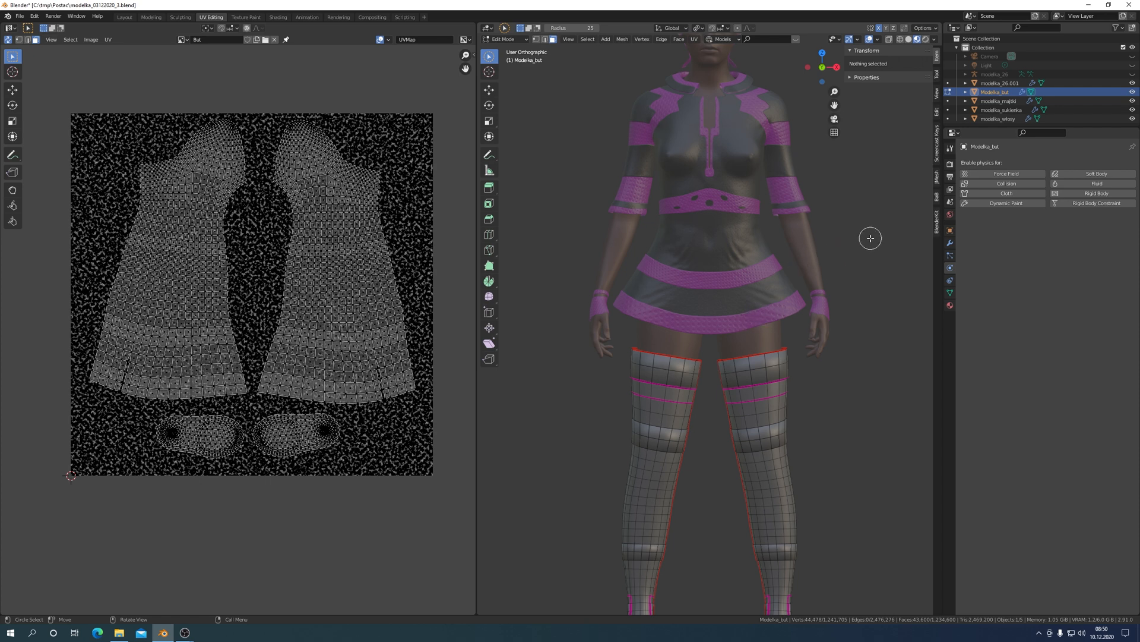
scroll(856, 244, down, 3)
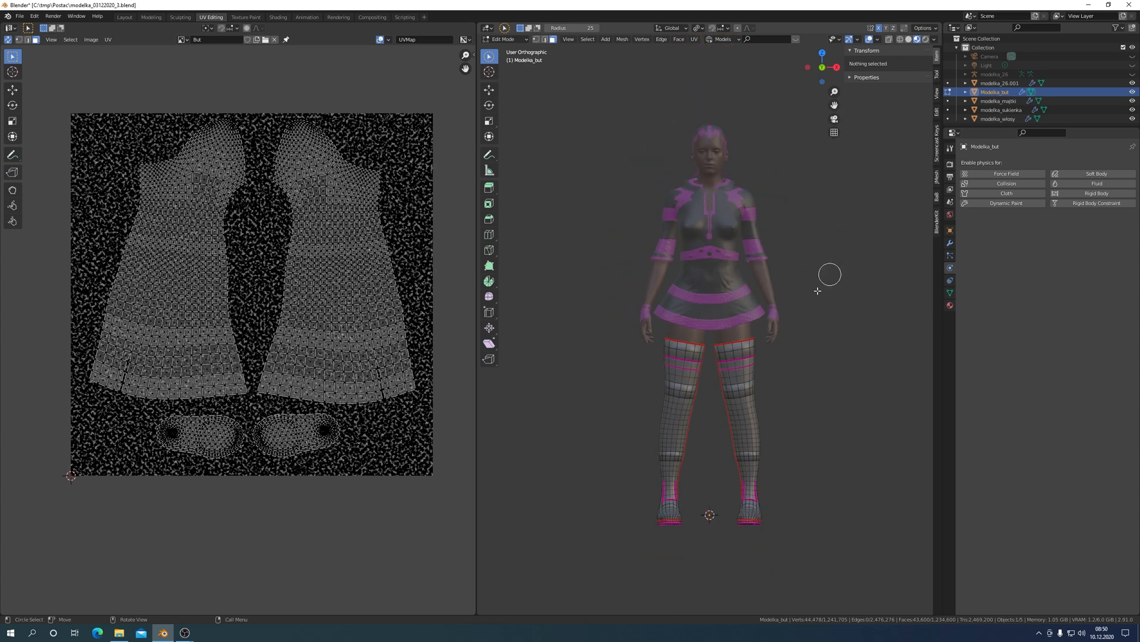
scroll(828, 275, up, 3)
scroll(808, 303, down, 2)
scroll(803, 309, up, 3)
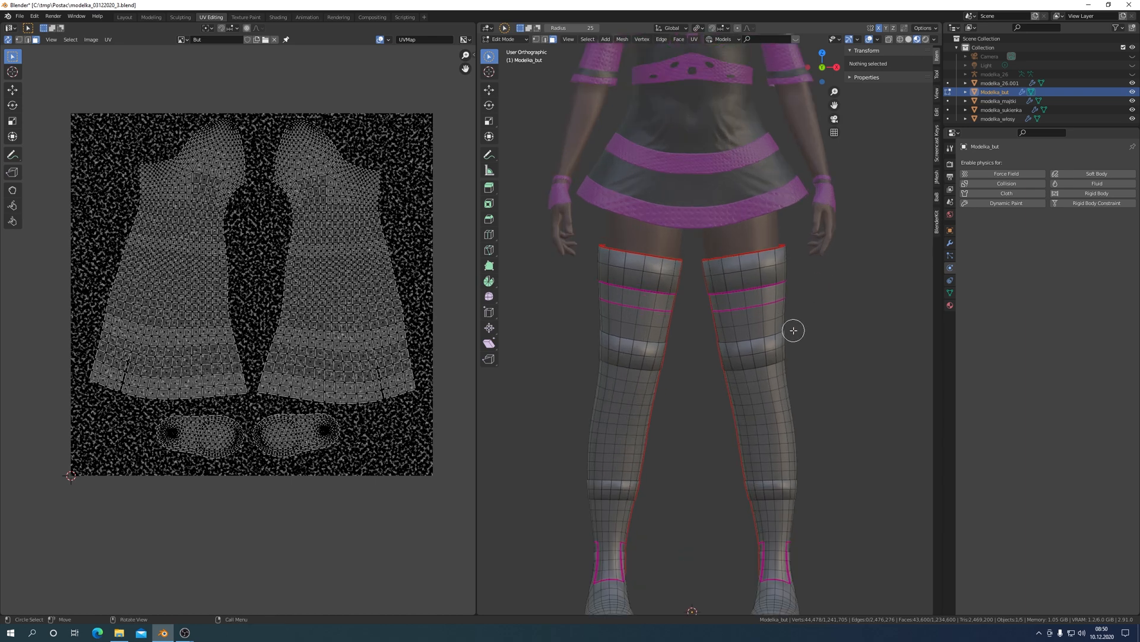
scroll(794, 330, up, 1)
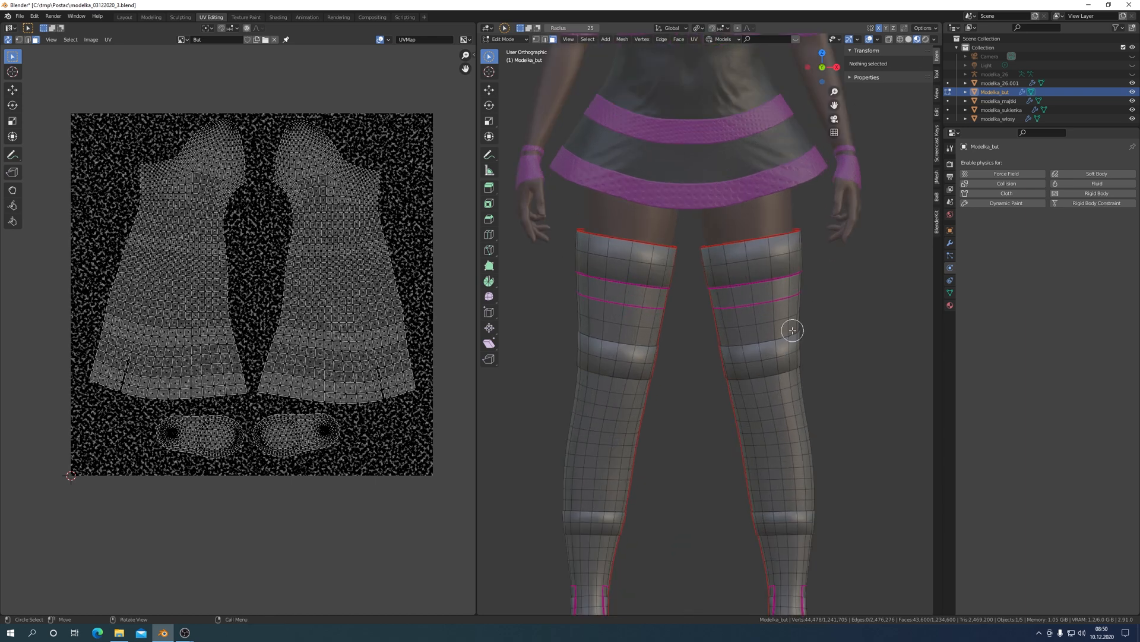
scroll(793, 331, down, 2)
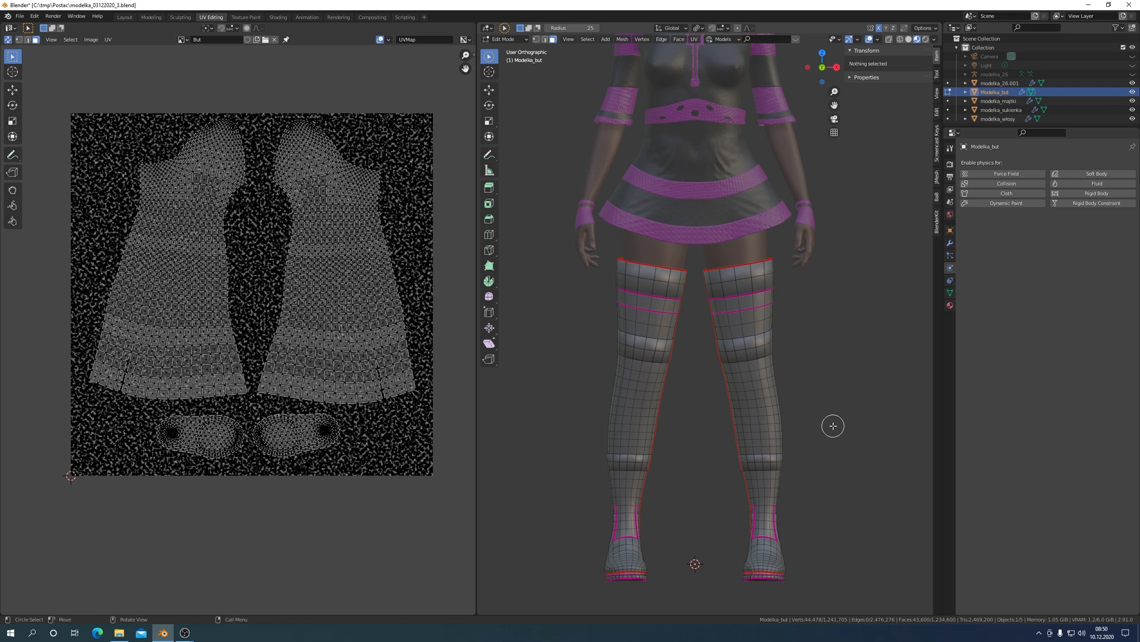
Step: Select all faces of the boots, assign the But material to them and return to Object Mode
key(a)
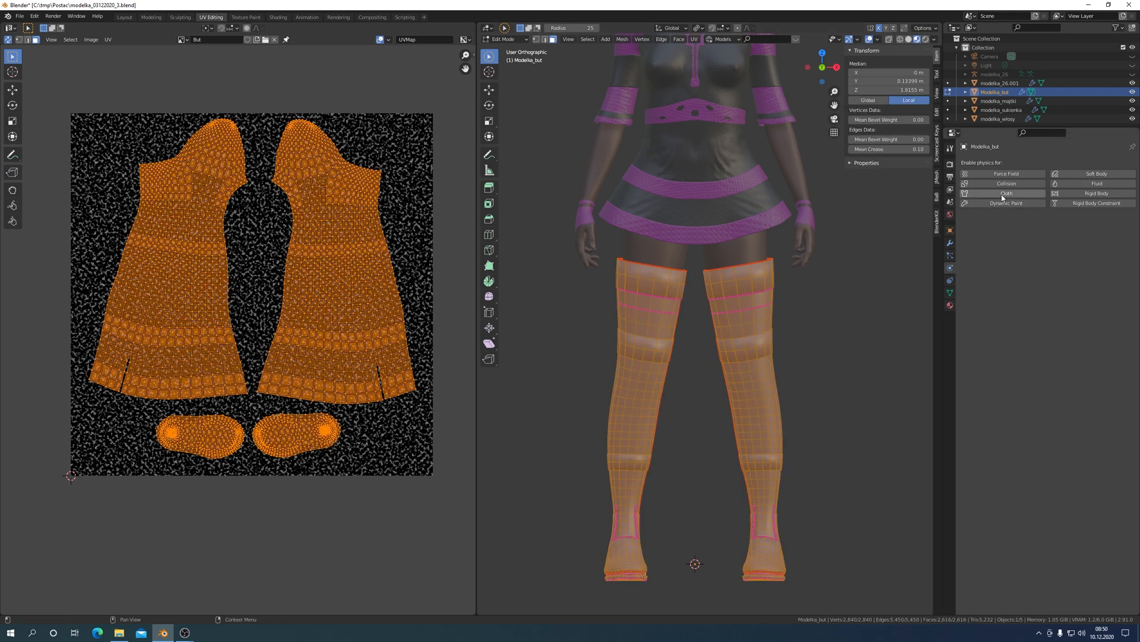
click(950, 304)
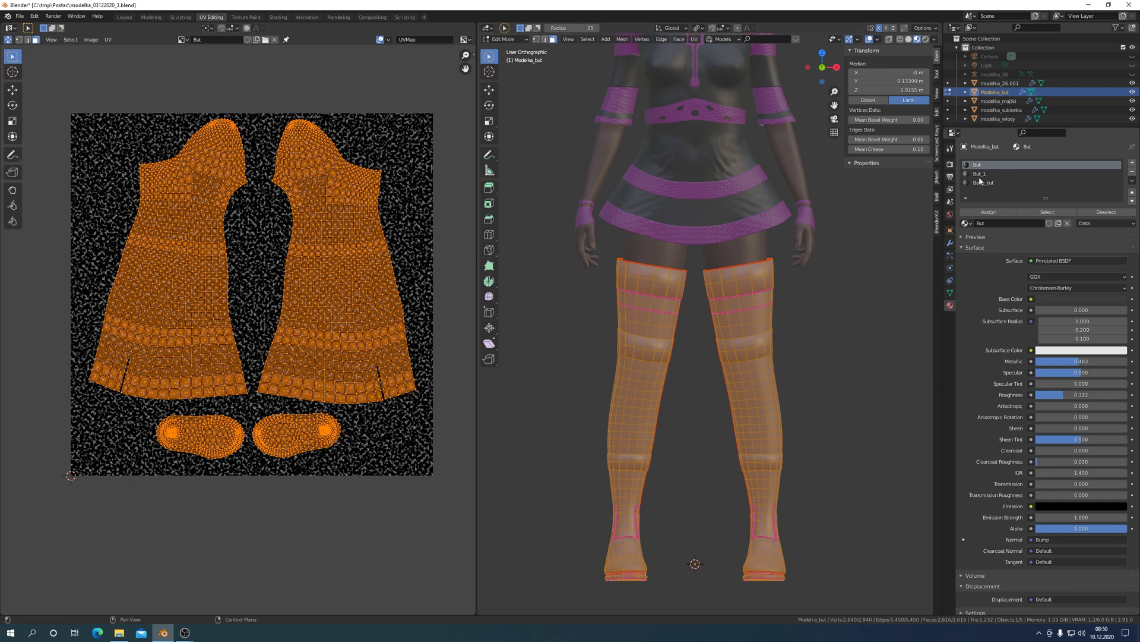
click(991, 213)
key(c)
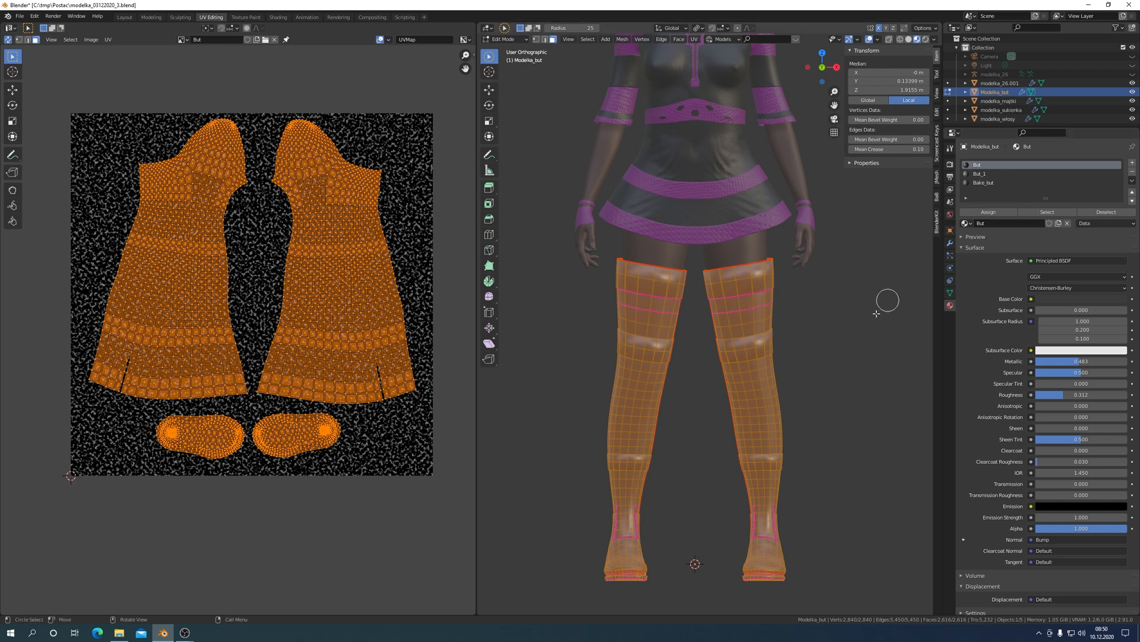
key(Tab)
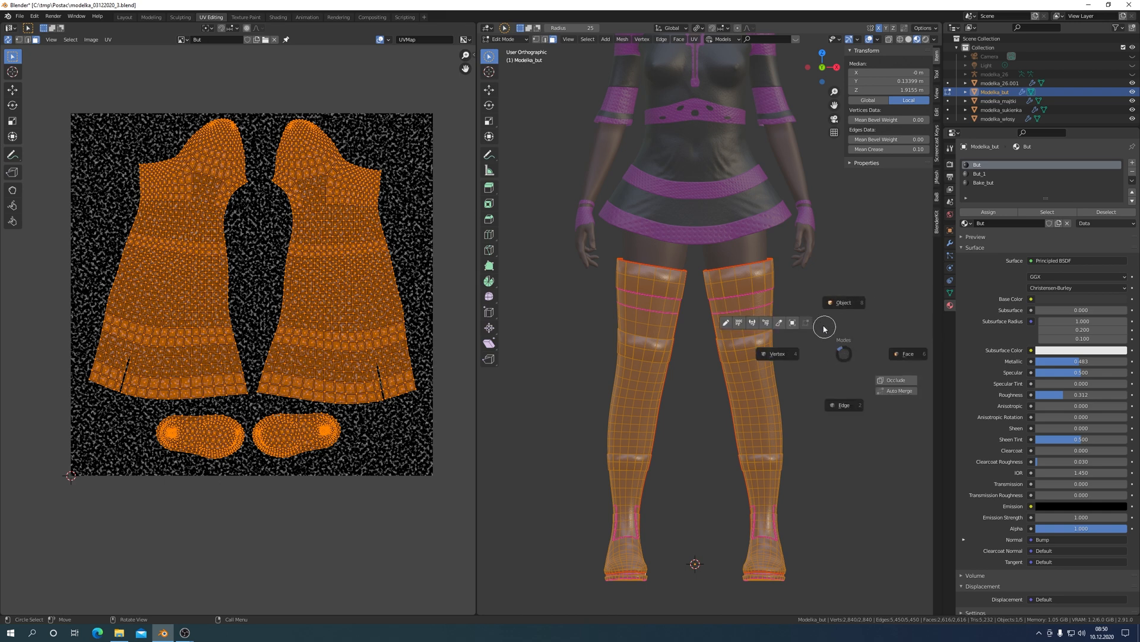
click(793, 320)
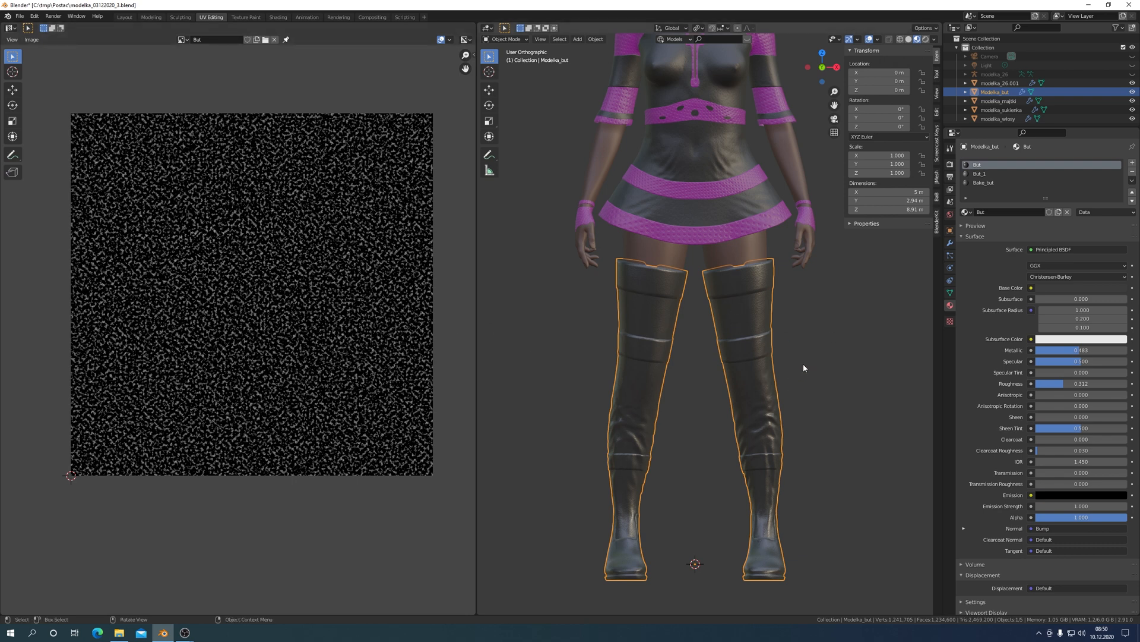
Step: Reopen the boots in Edit Mode, clear the selection and select the raised bands on both legs as linked faces delimited by seam
key(Tab)
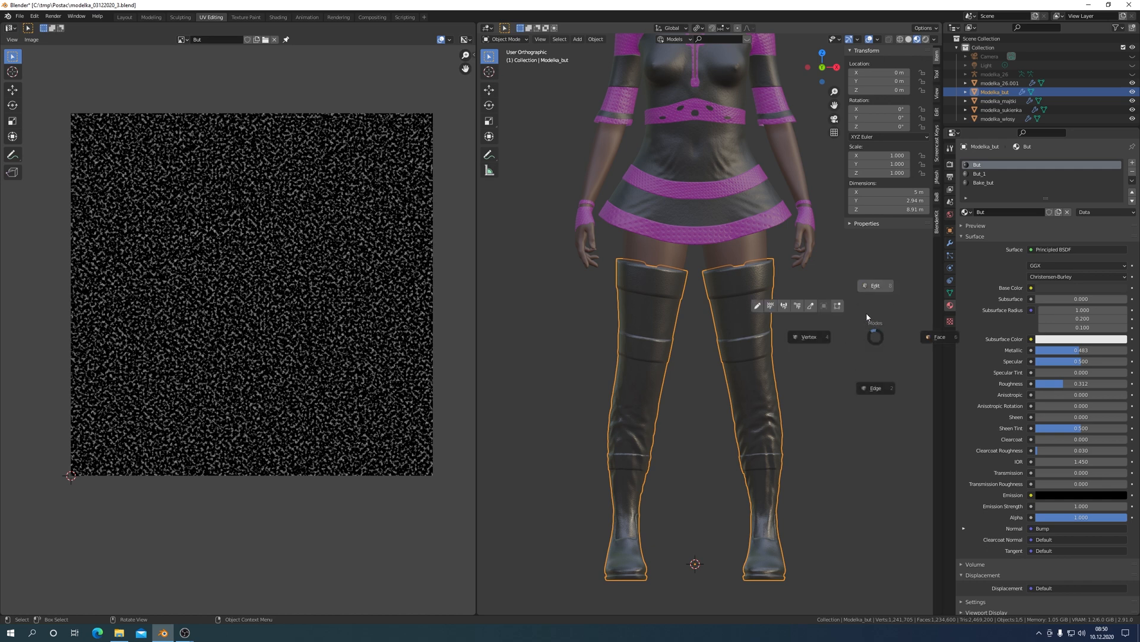
click(837, 306)
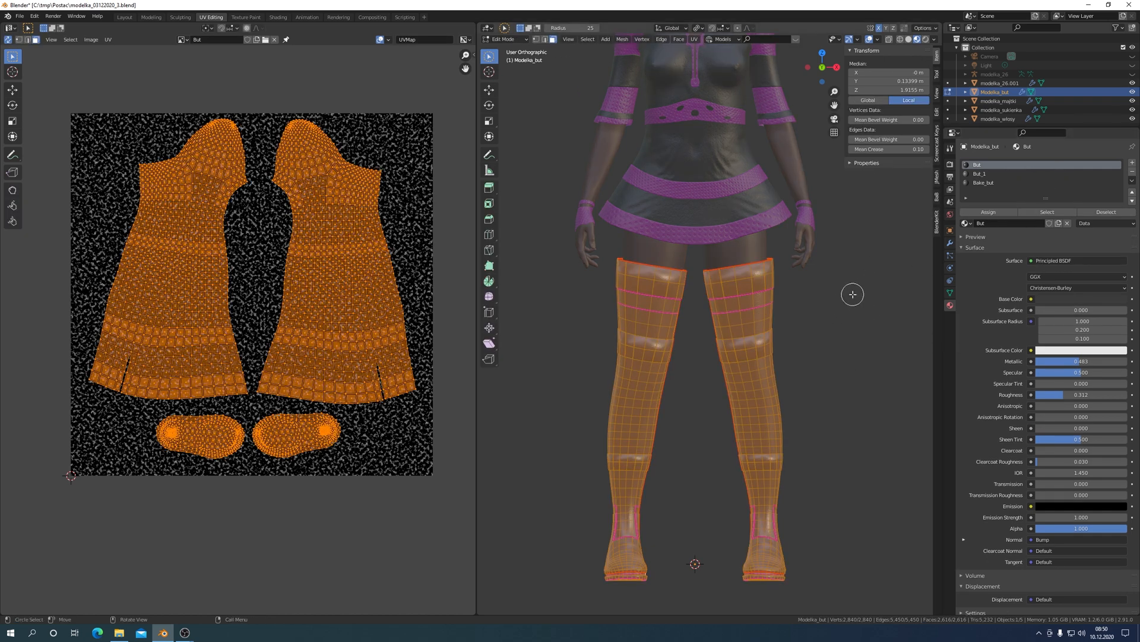
key(alt+a)
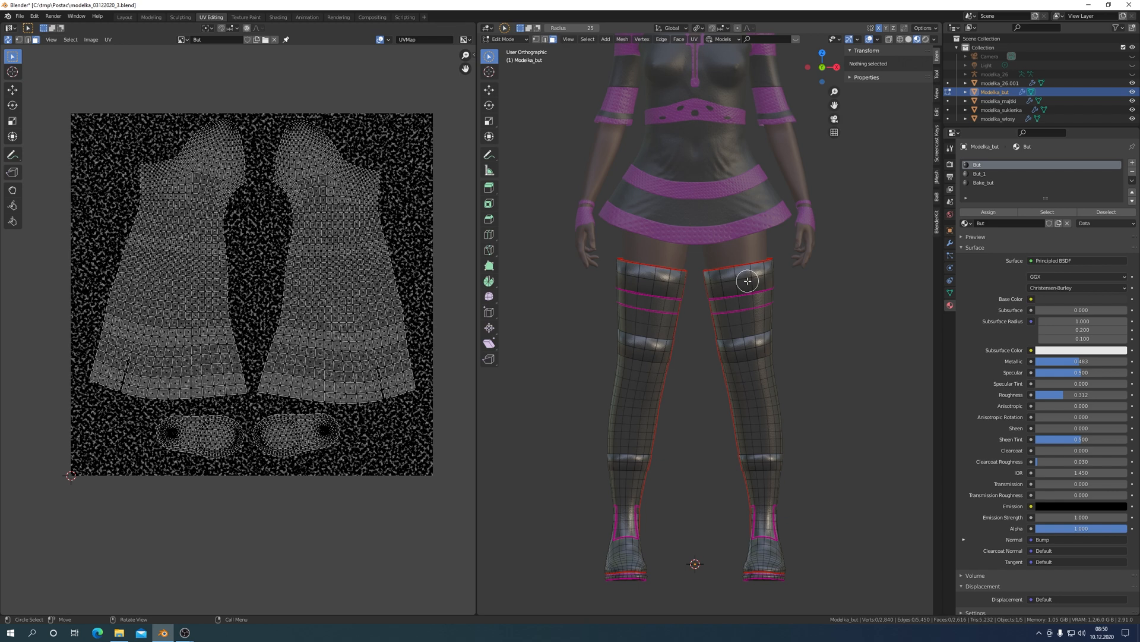
key(l)
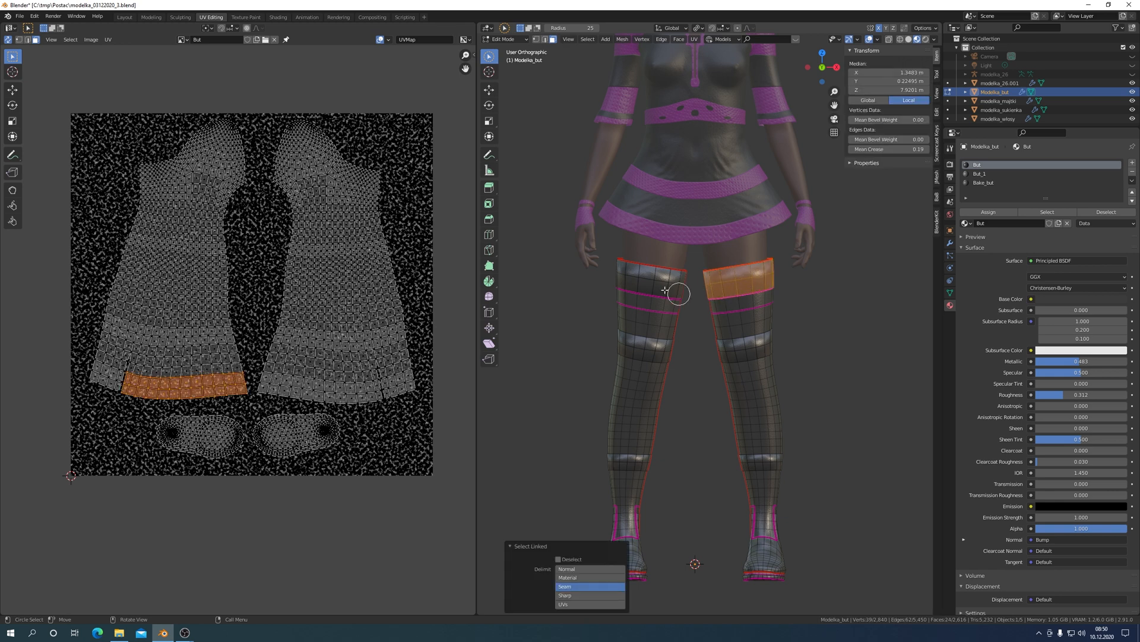
key(l)
key(l)
key(l)
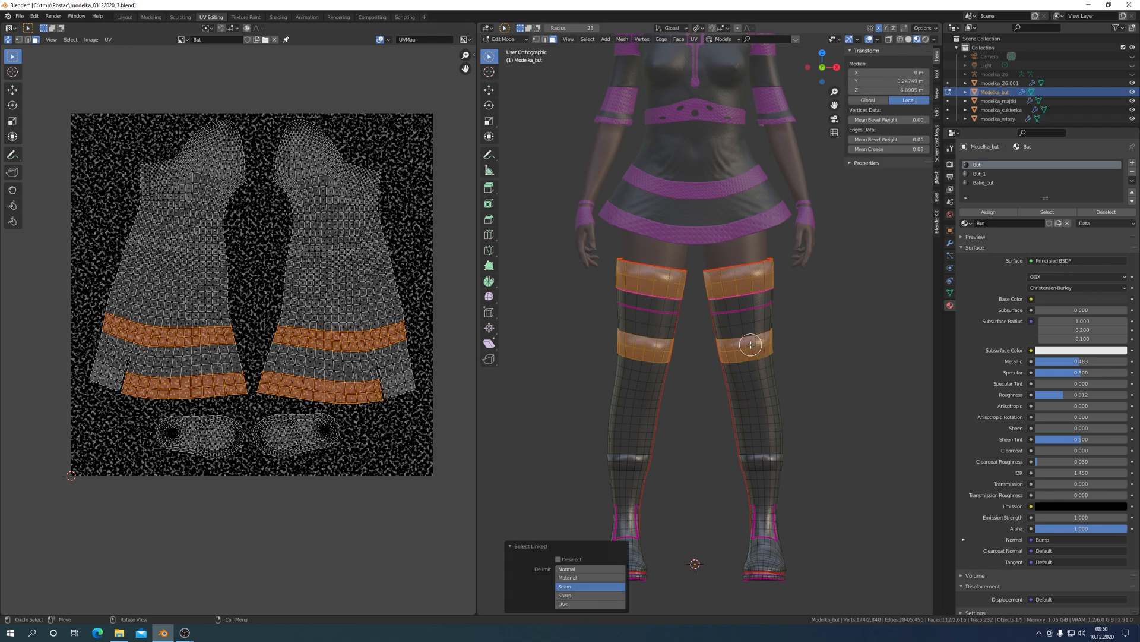
key(l)
key(l)
Step: Add the raised foot pieces and the remaining linked band sections of both boots to the selection
key(l)
key(l)
shift+middle_drag(636, 555, 669, 333)
scroll(669, 334, up, 4)
key(l)
key(l)
scroll(558, 462, down, 3)
middle_drag(671, 392, 689, 363)
key(l)
middle_drag(790, 219, 745, 190)
key(l)
scroll(745, 191, down, 2)
key(KP_1)
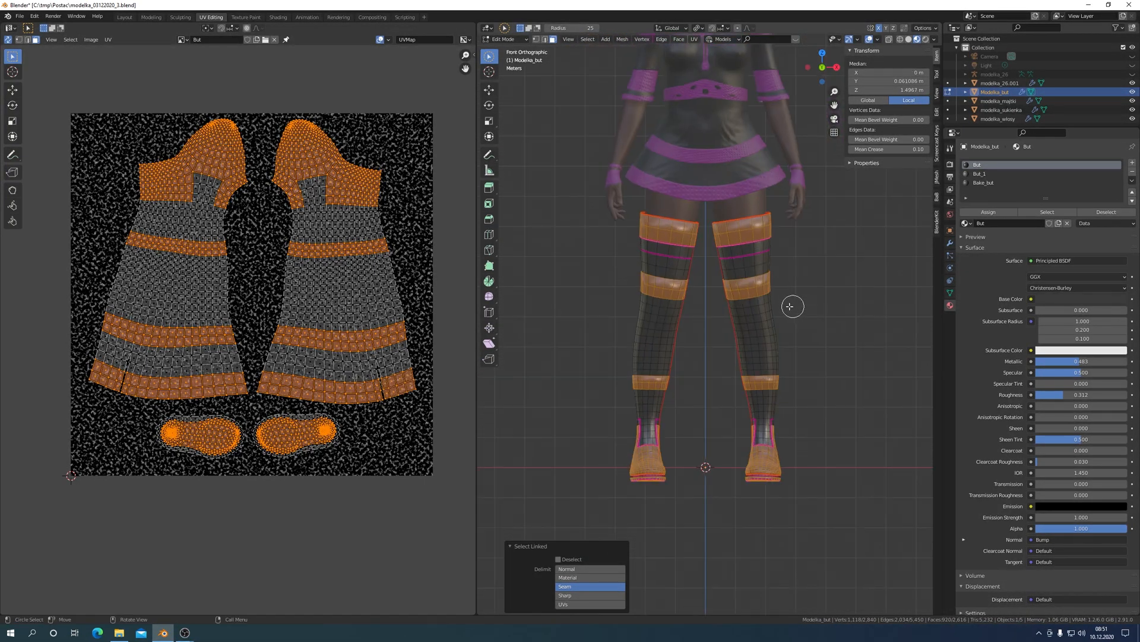
Step: Assign the But_1 material to the selected bands and foot pieces
click(980, 173)
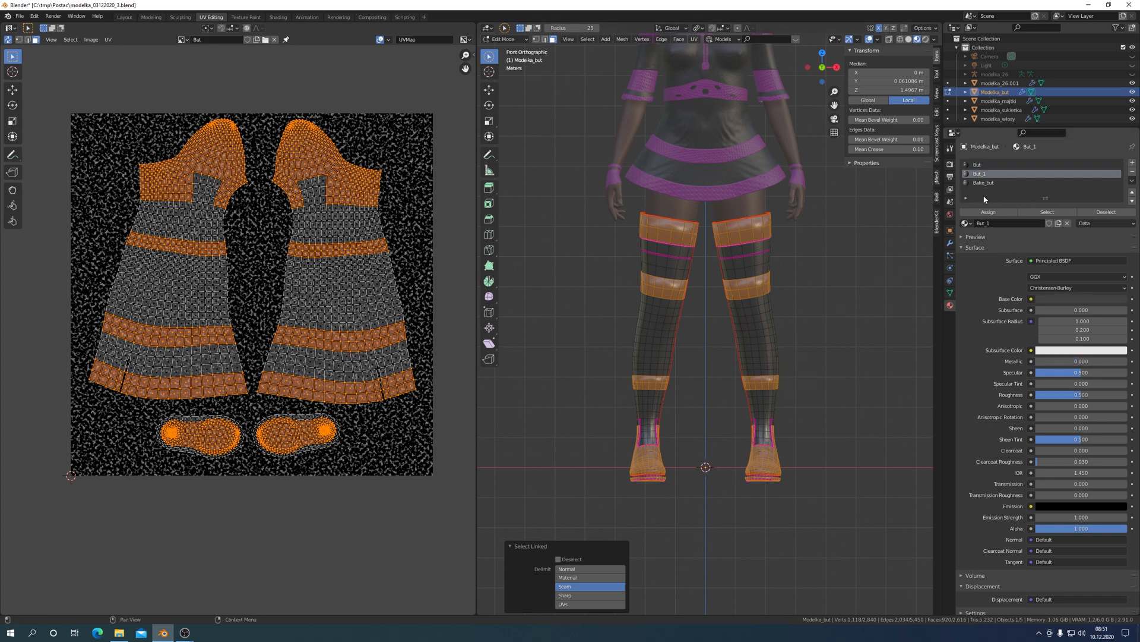
click(989, 212)
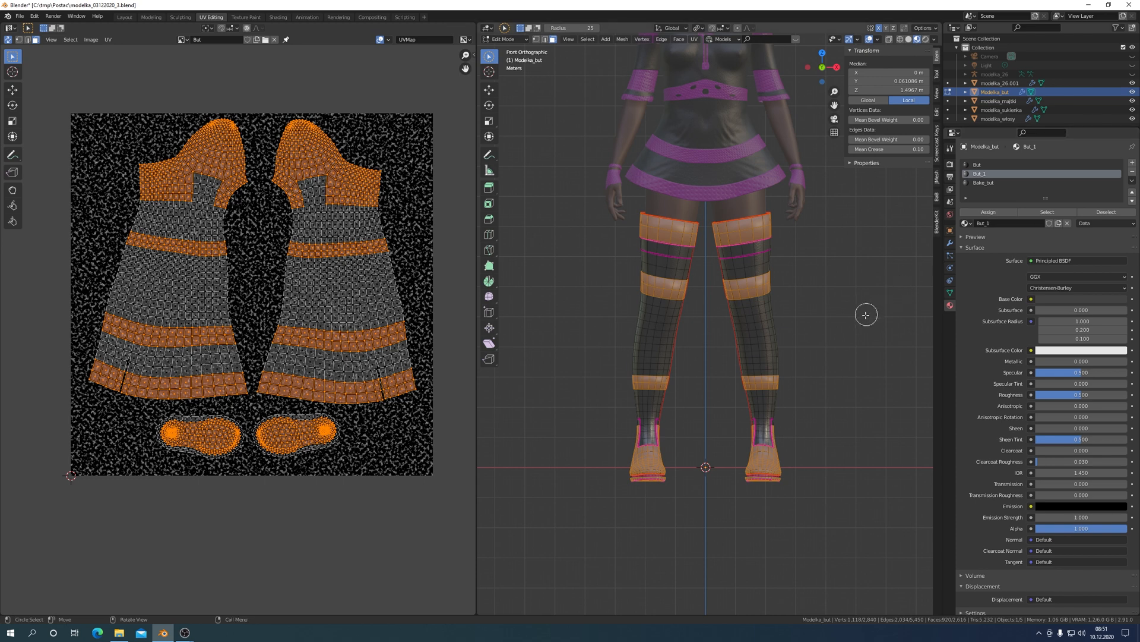
scroll(865, 313, up, 2)
shift+middle_drag(850, 292, 782, 390)
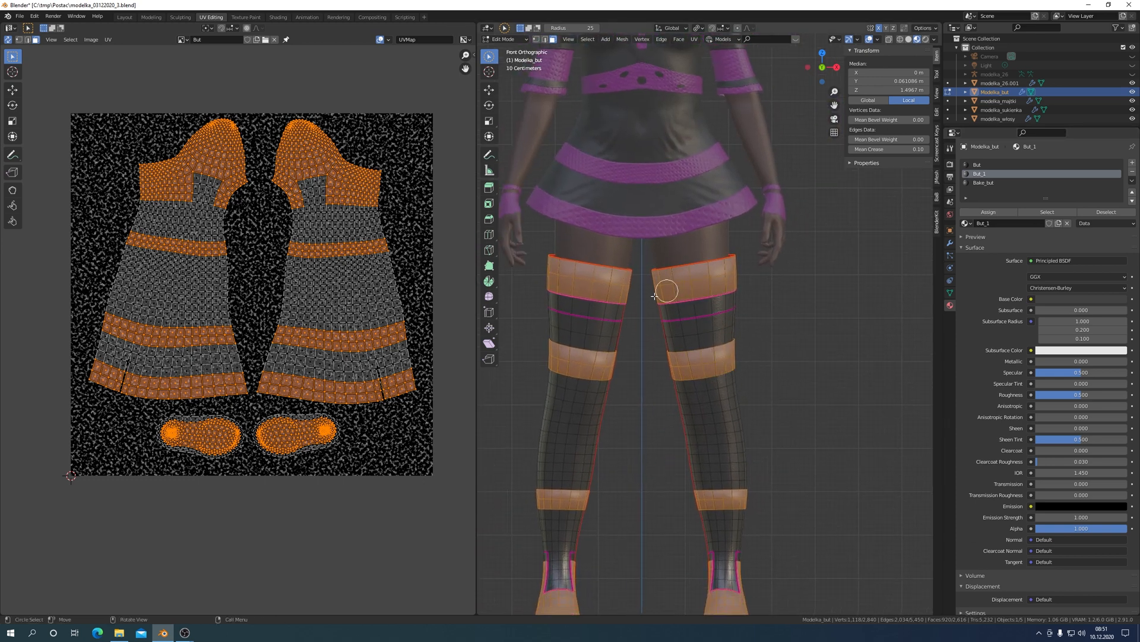
Step: Sample the purple hem stripe of the dress as the base color of the But_1 material
click(1078, 300)
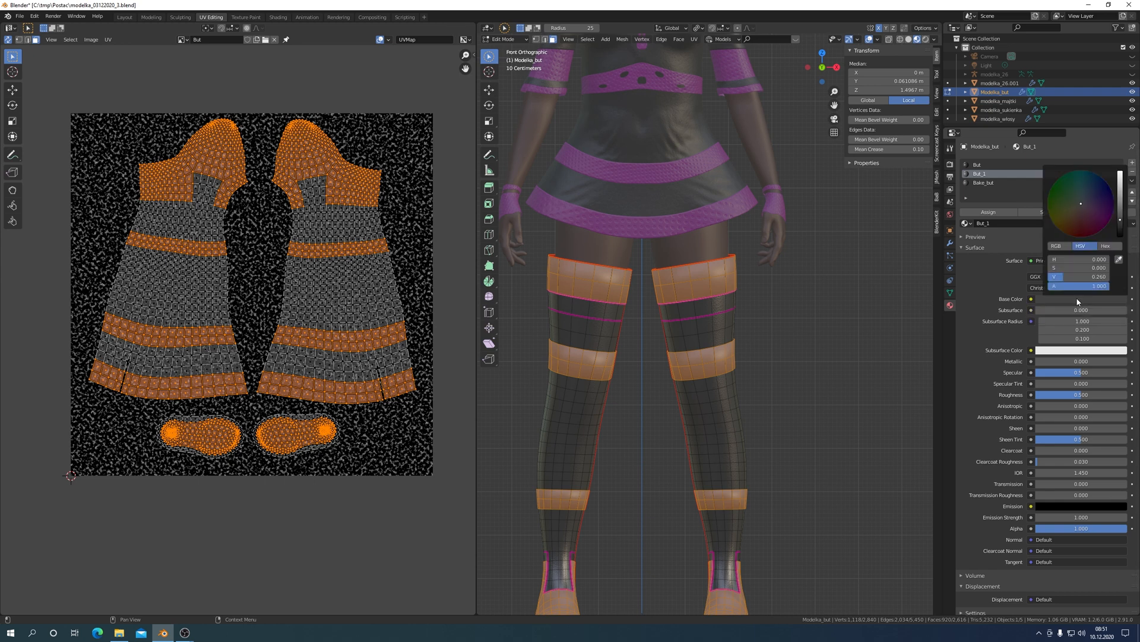
click(1120, 257)
click(641, 220)
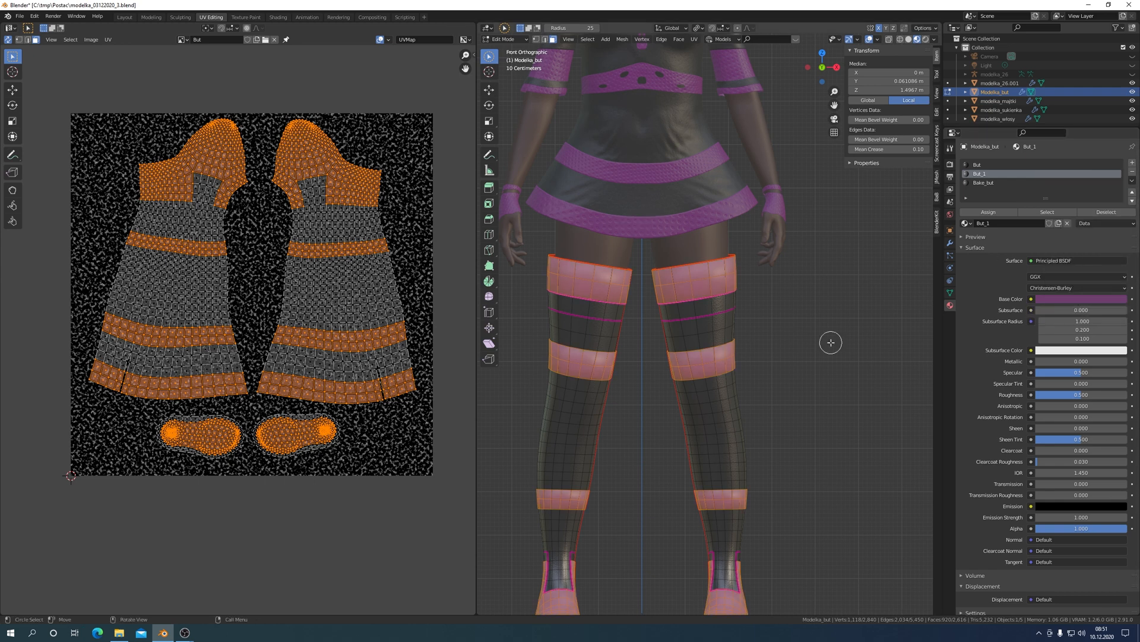
Step: Return to Object Mode and brighten the But_1 base color to a value of 0.740
key(Tab)
click(812, 295)
click(1063, 289)
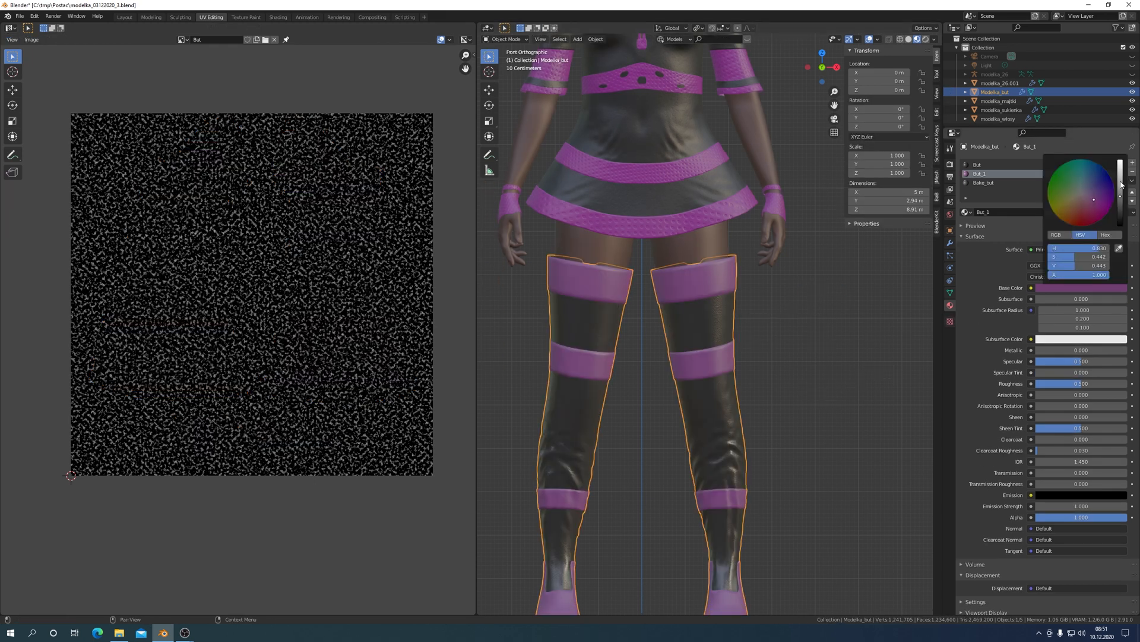
click(1119, 184)
drag(1121, 178, 1121, 169)
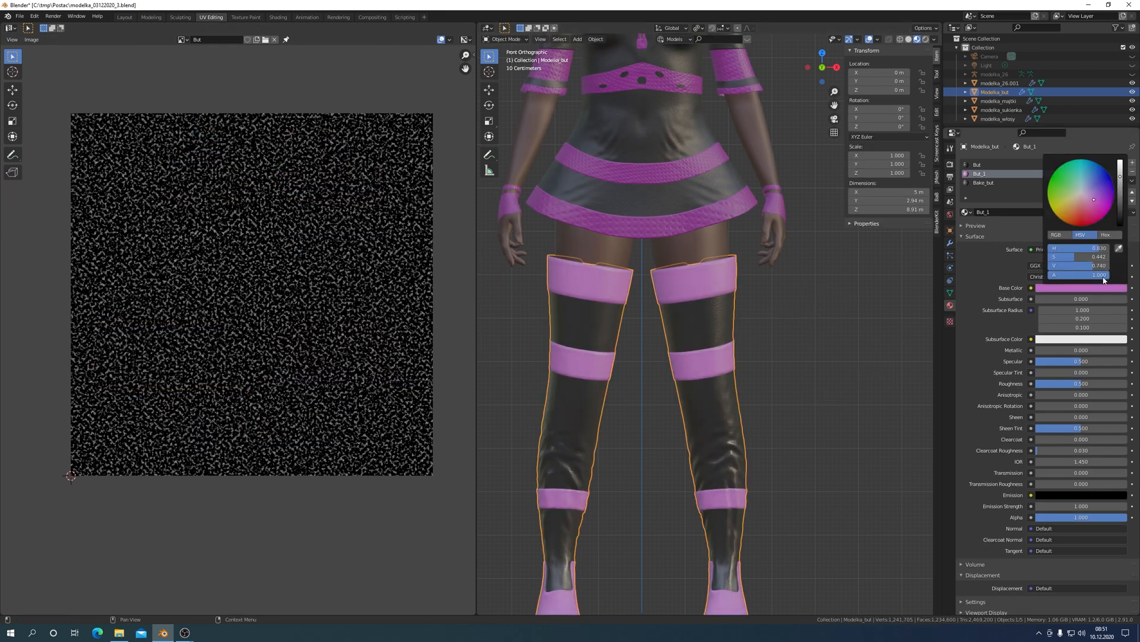
Step: Resample the purple hem stripe of the dress as the But_1 base color and deselect the boots
click(1119, 248)
click(699, 215)
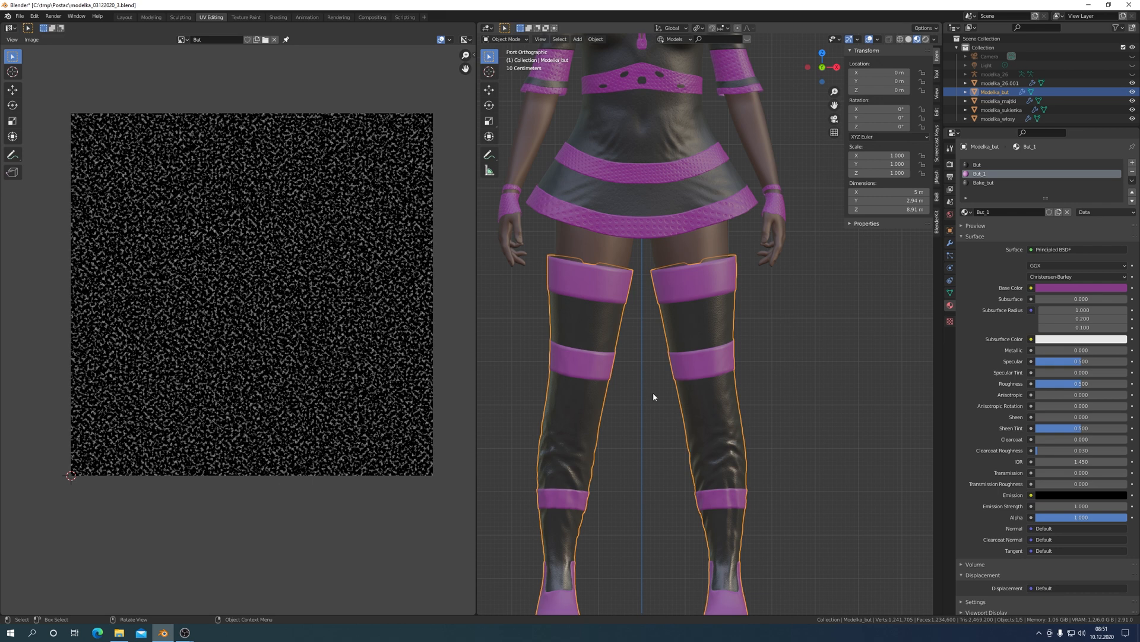
scroll(787, 412, down, 3)
scroll(793, 409, up, 5)
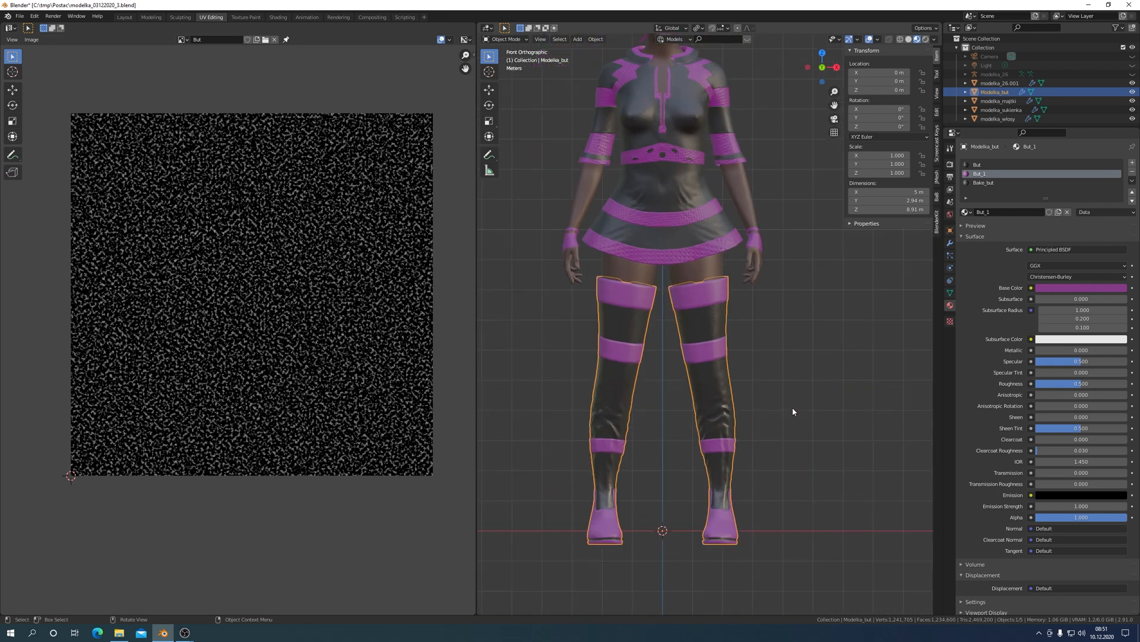
key(Tab)
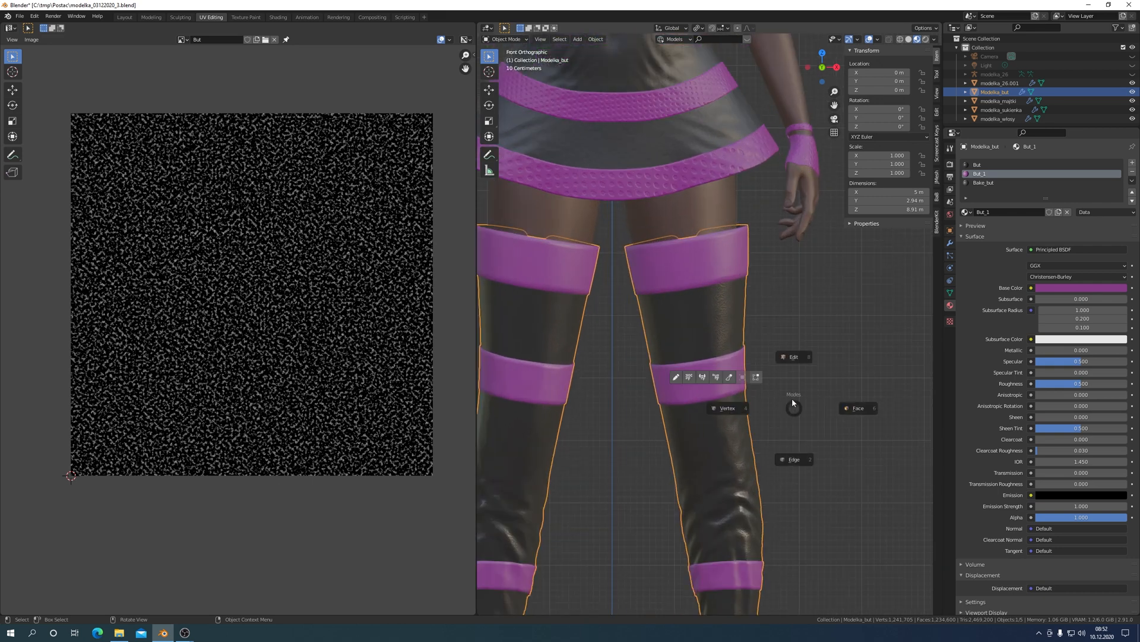
key(Escape)
click(828, 358)
Step: Set the But_1 material's Metallic to 0.184 and Roughness to 0.273
scroll(824, 355, down, 3)
middle_drag(824, 353, 729, 406)
scroll(756, 345, up, 4)
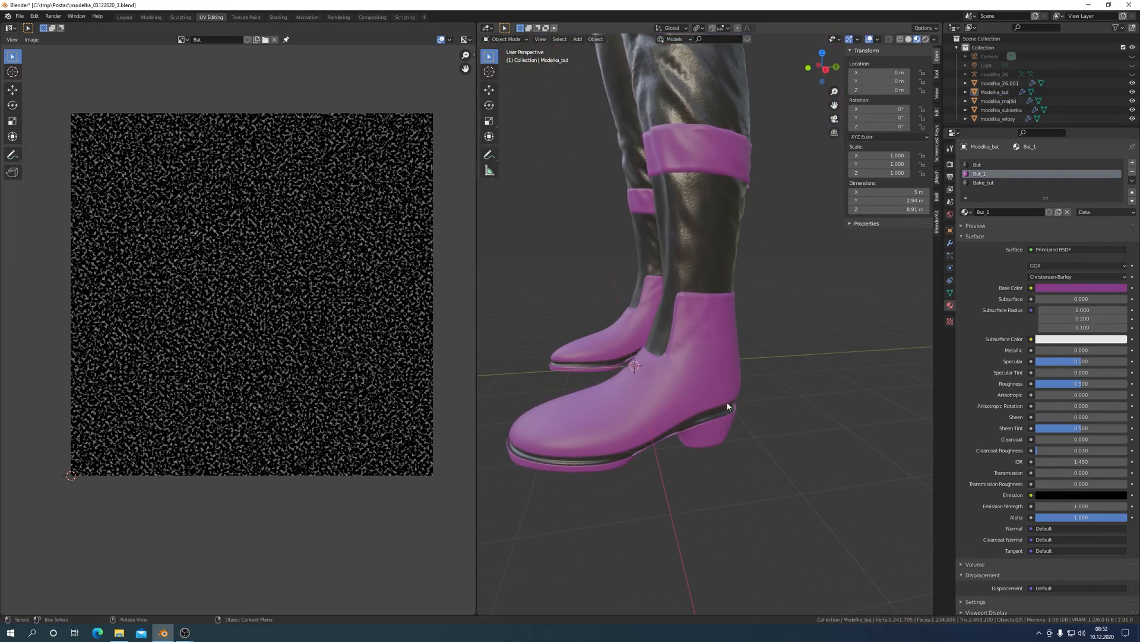
scroll(713, 395, up, 2)
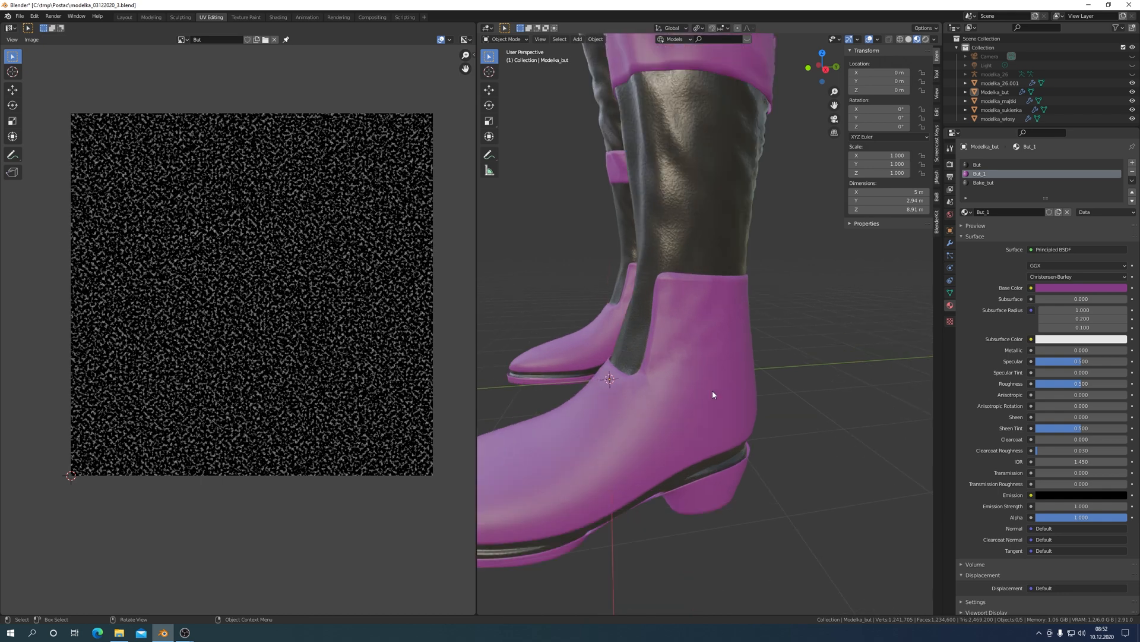
middle_drag(713, 394, 683, 359)
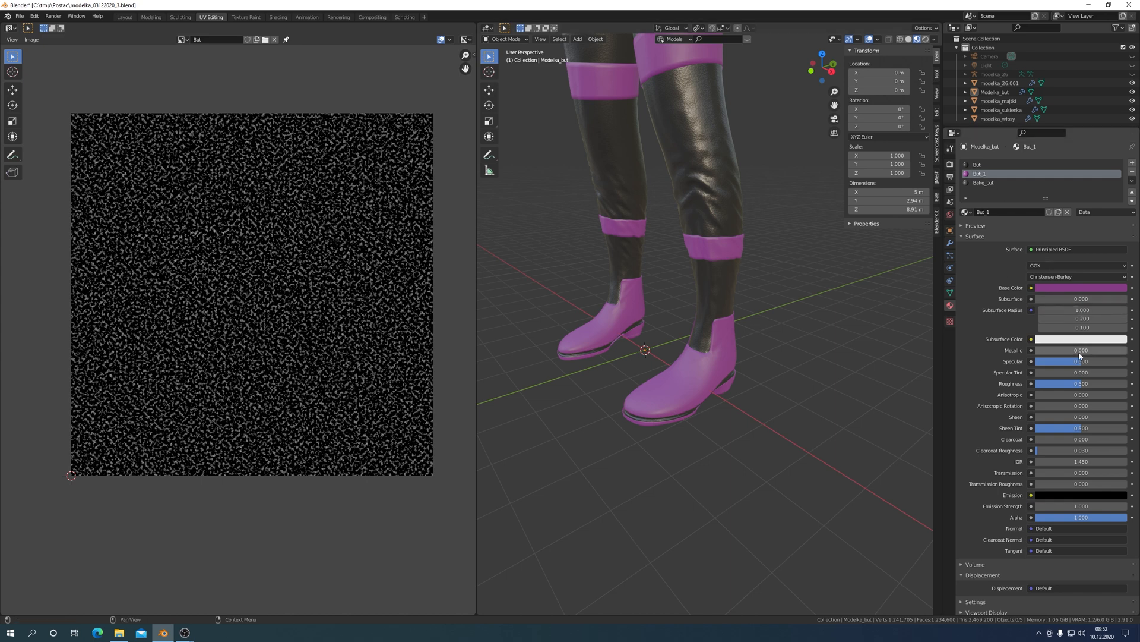
drag(1039, 354, 1055, 354)
drag(1078, 383, 1064, 383)
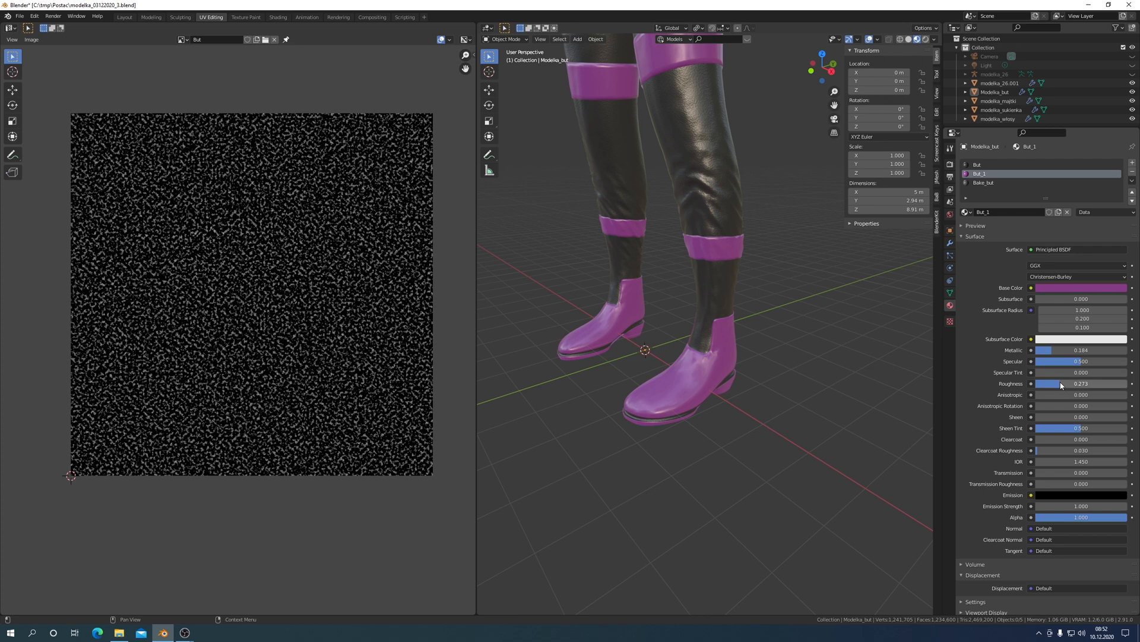
Step: Set the dark But material's Metallic to 0.208 and Roughness to 0.505
click(977, 166)
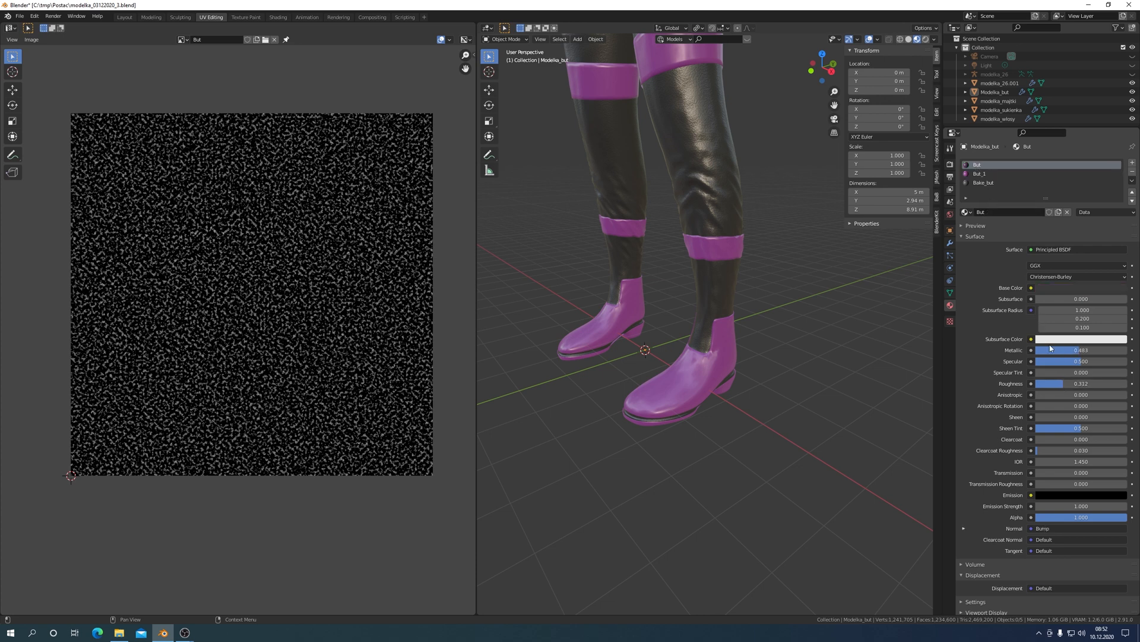
drag(1080, 350, 1035, 351)
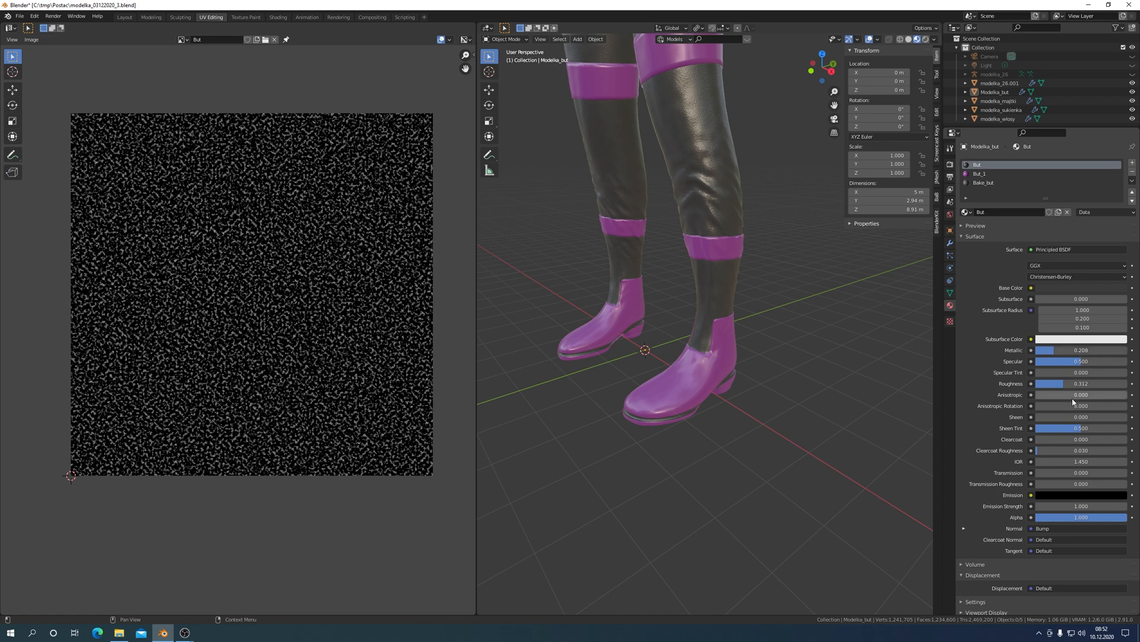
drag(1064, 383, 1083, 386)
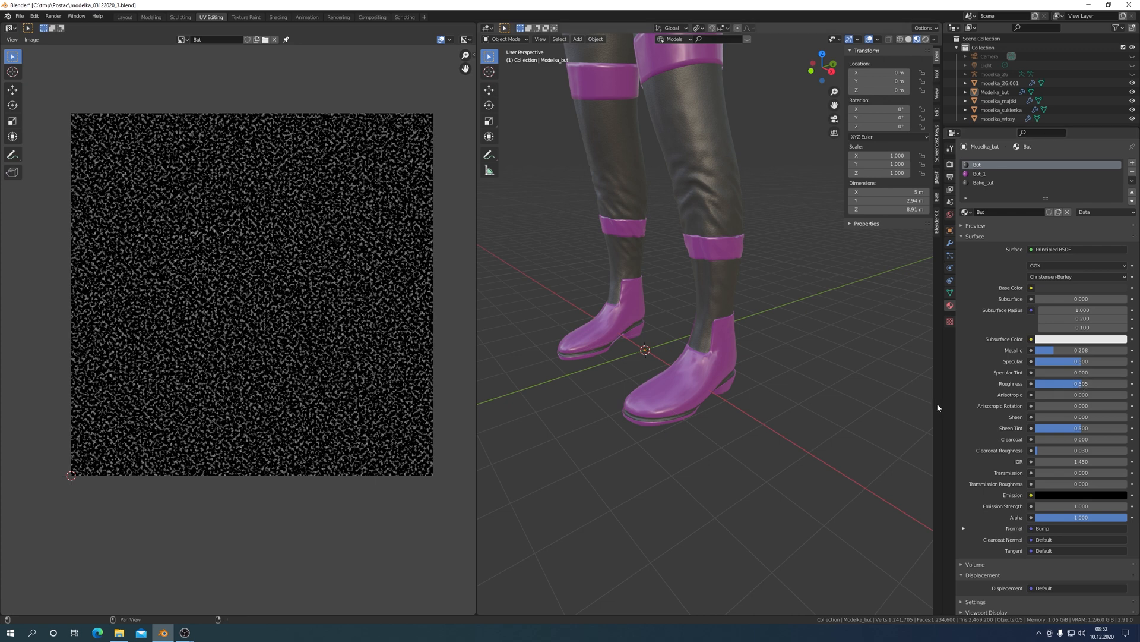
Step: Set the But base color to a neutral gray with value 0.160 and compare the boots with the dress on the full figure
middle_drag(787, 326, 836, 321)
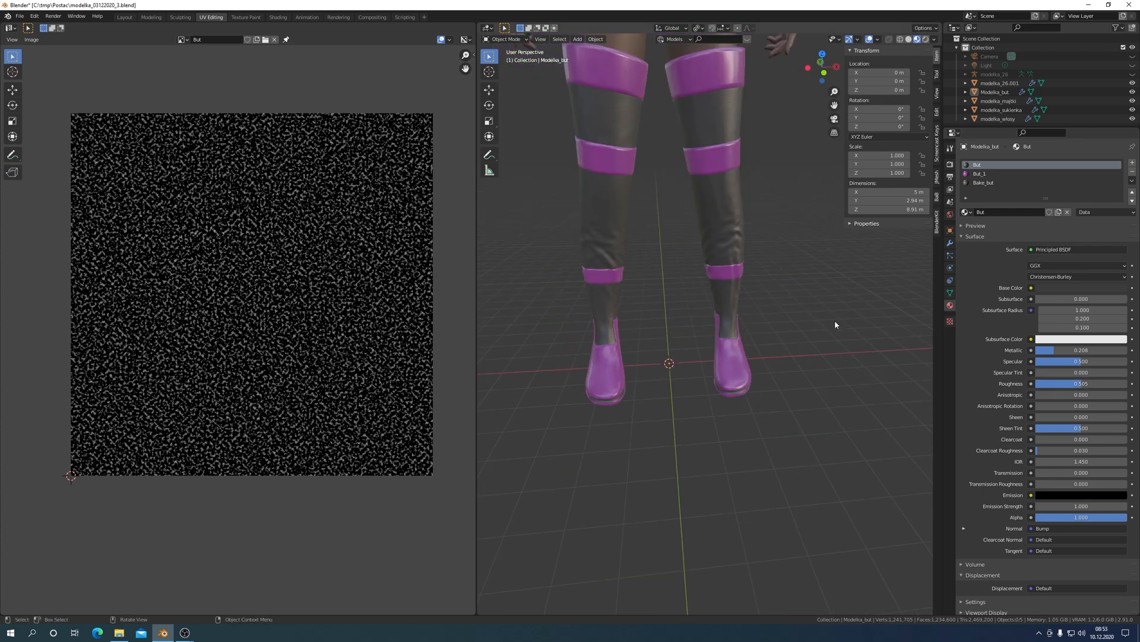
click(1060, 288)
key(KP_1)
scroll(782, 397, down, 2)
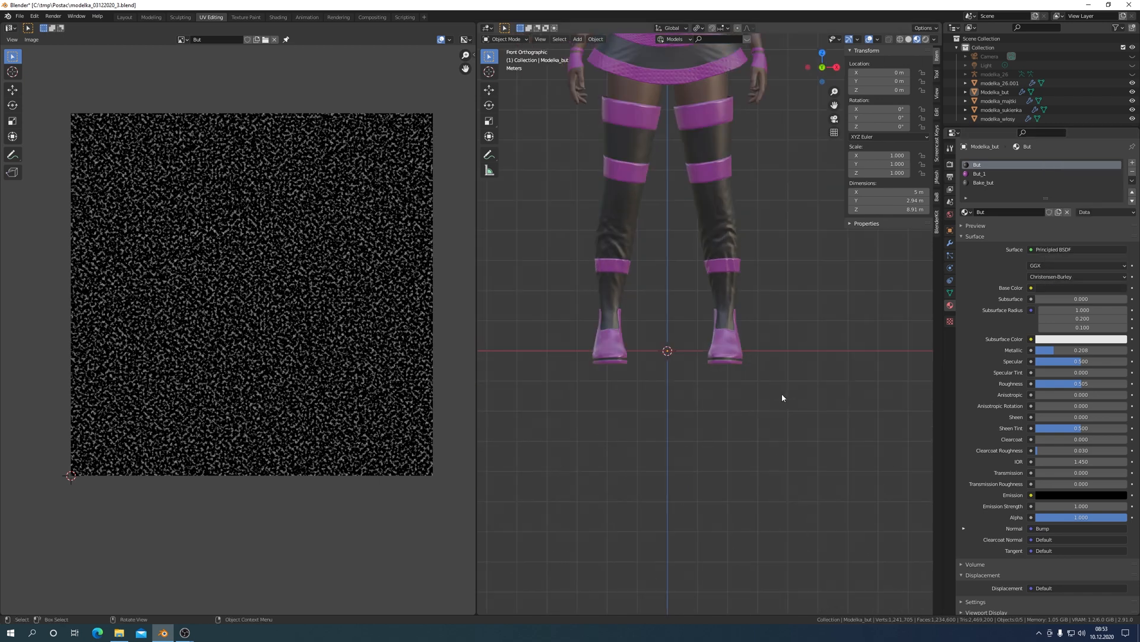
shift+middle_drag(813, 291, 851, 361)
scroll(813, 368, up, 4)
click(1060, 287)
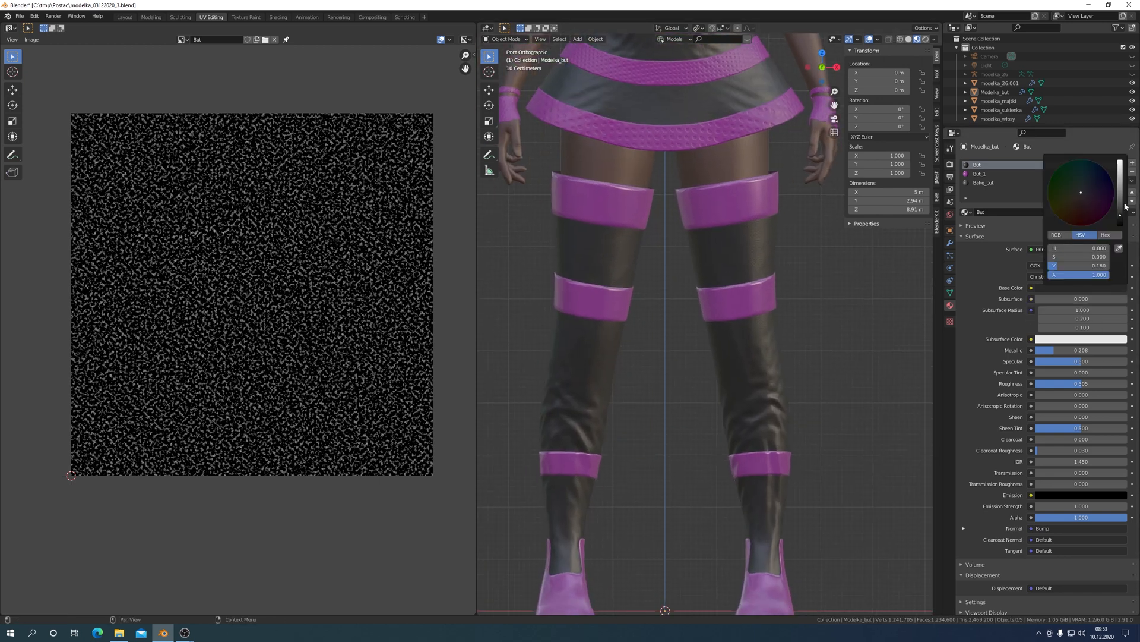
scroll(815, 392, down, 4)
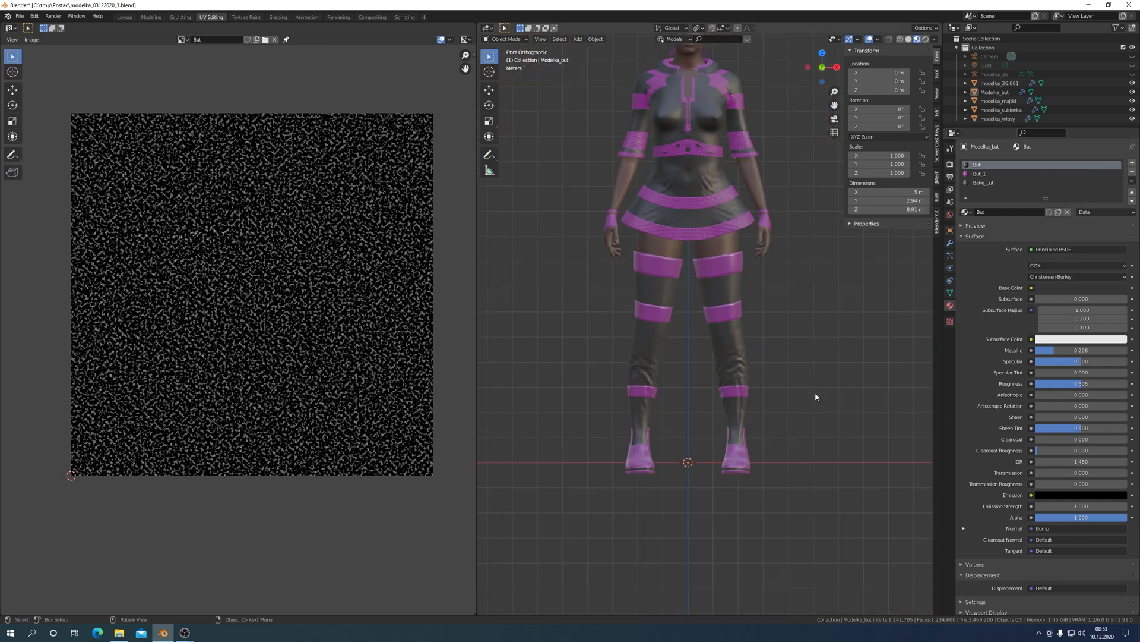
middle_drag(815, 392, 809, 442)
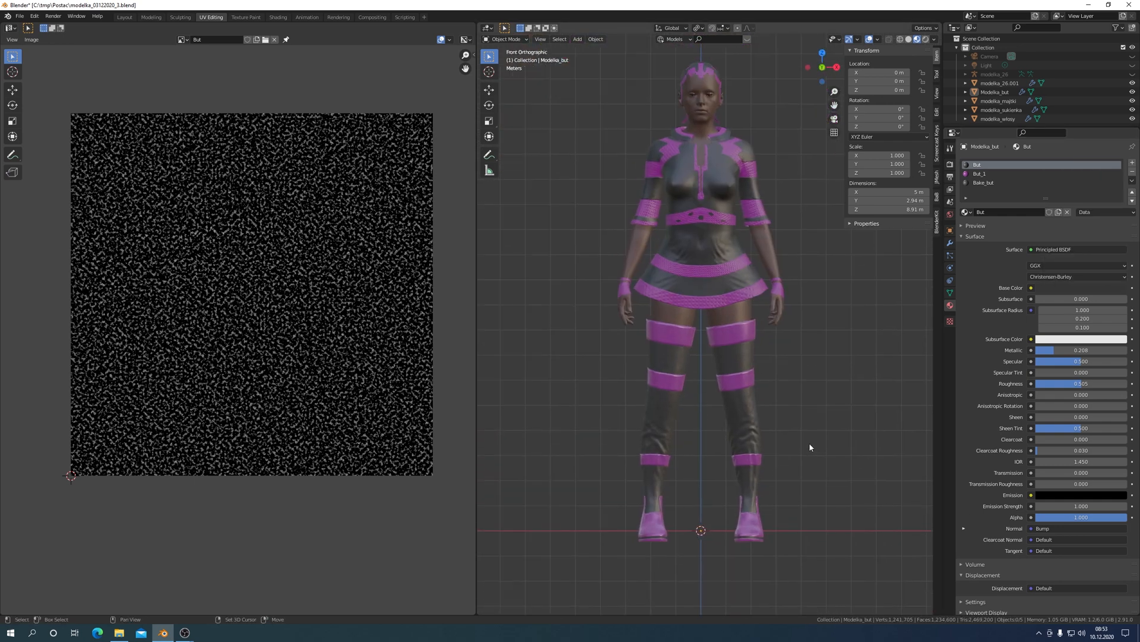
scroll(808, 438, up, 3)
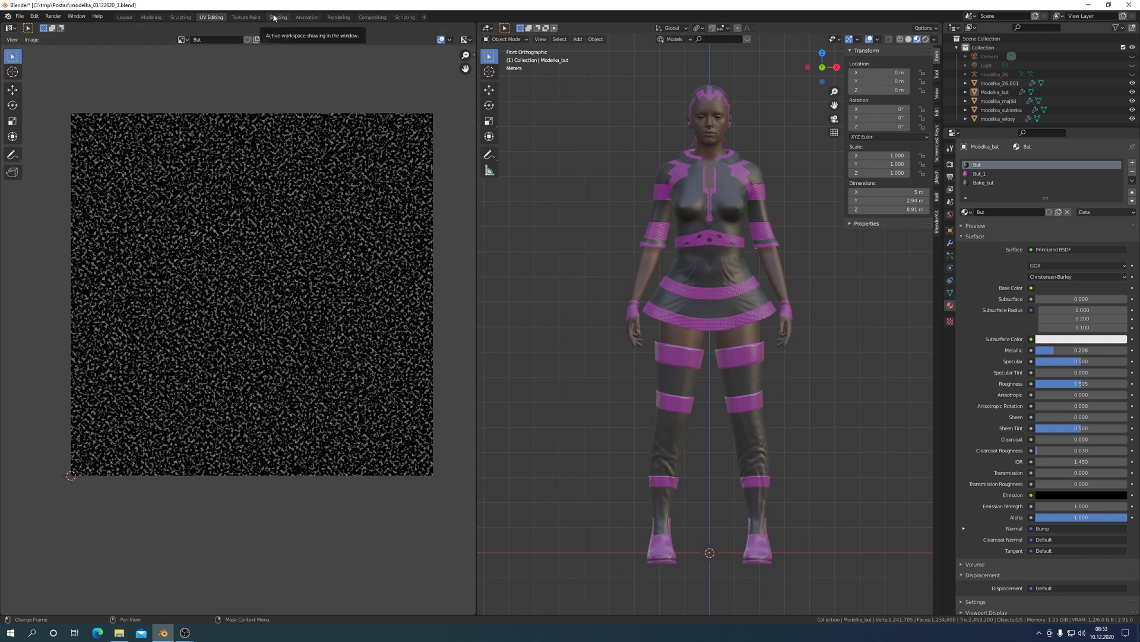
Step: Open the But material's node setup in the Shading workspace and enlarge the node editor
click(277, 17)
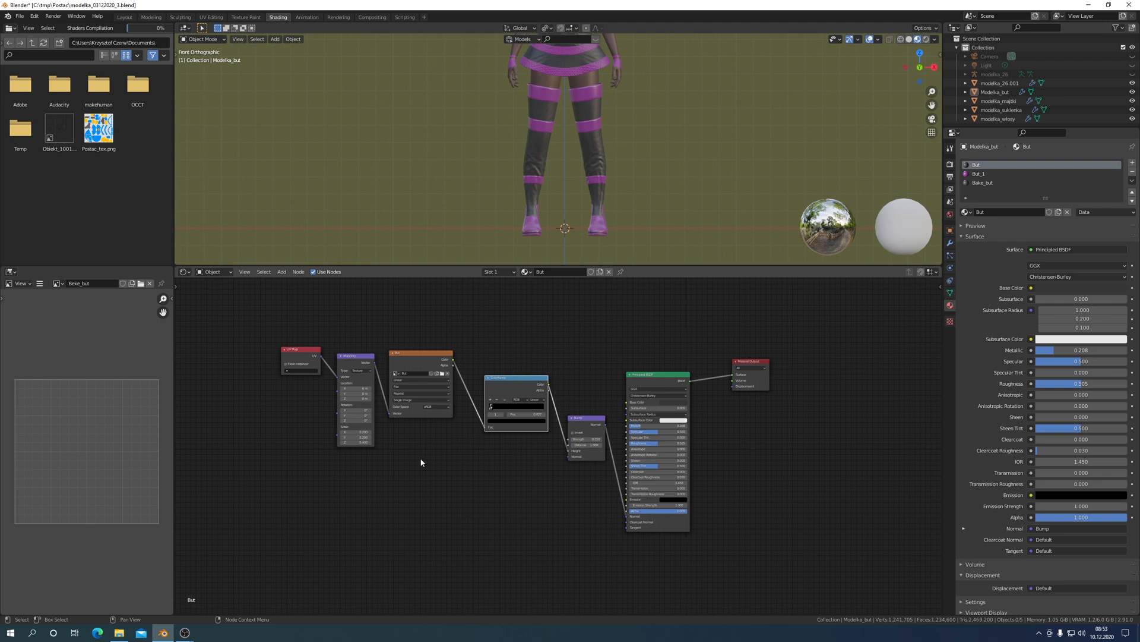
scroll(420, 462, up, 2)
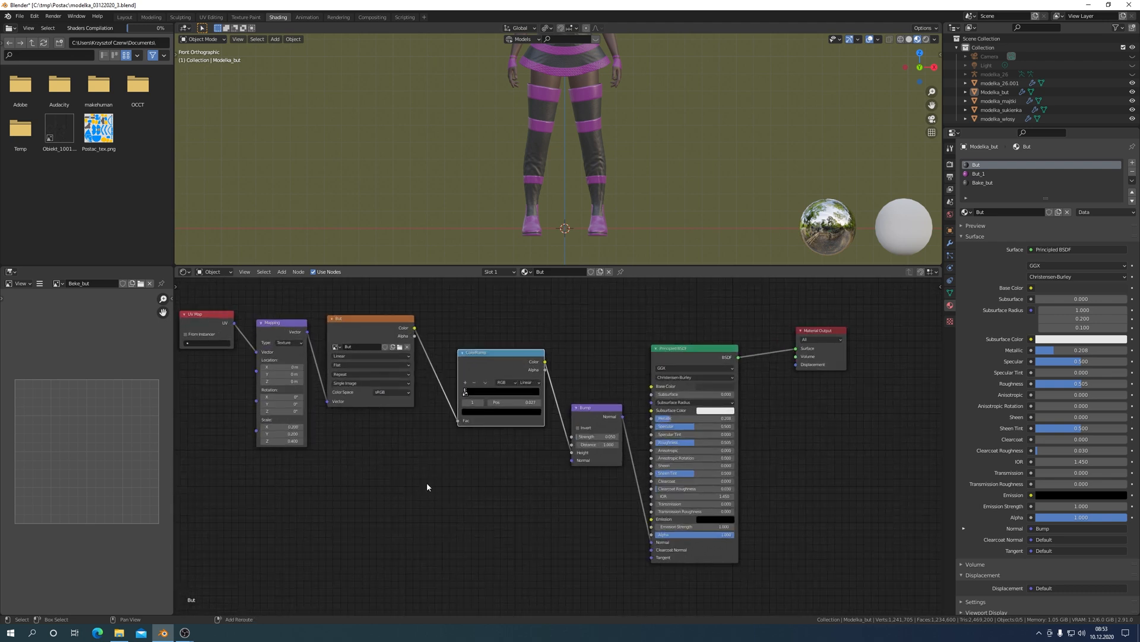
middle_drag(426, 482, 499, 483)
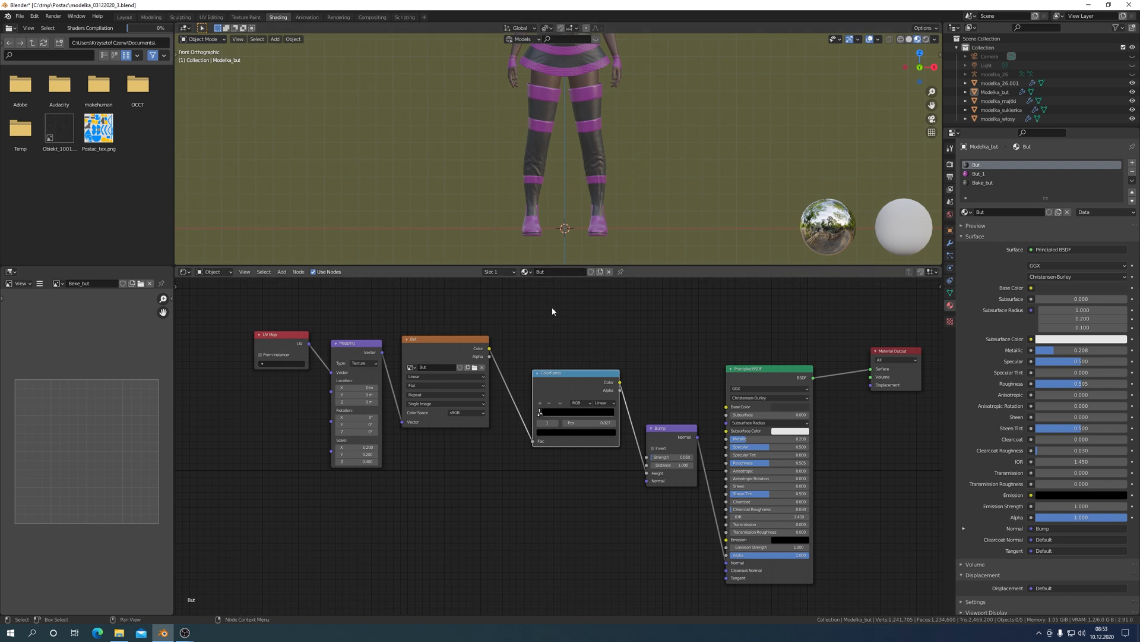
drag(643, 266, 642, 204)
Step: Examine the But material's texture, ColorRamp and Bump nodes, the leather surface on the boots, and the available color and vector node types
scroll(610, 270, up, 1)
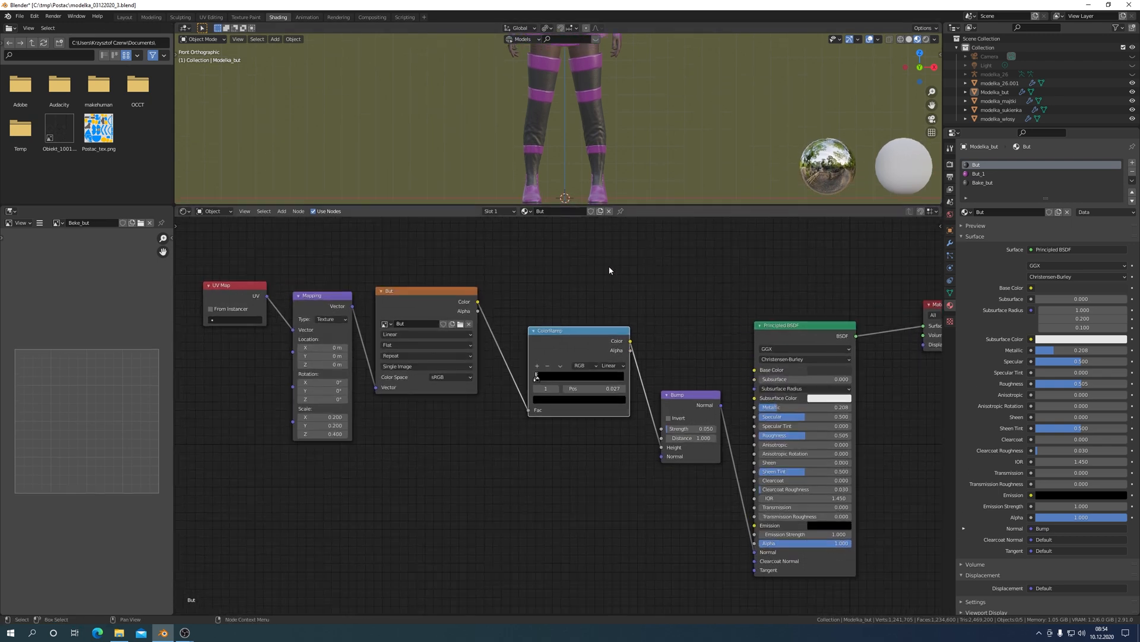
scroll(609, 270, down, 1)
scroll(577, 290, up, 1)
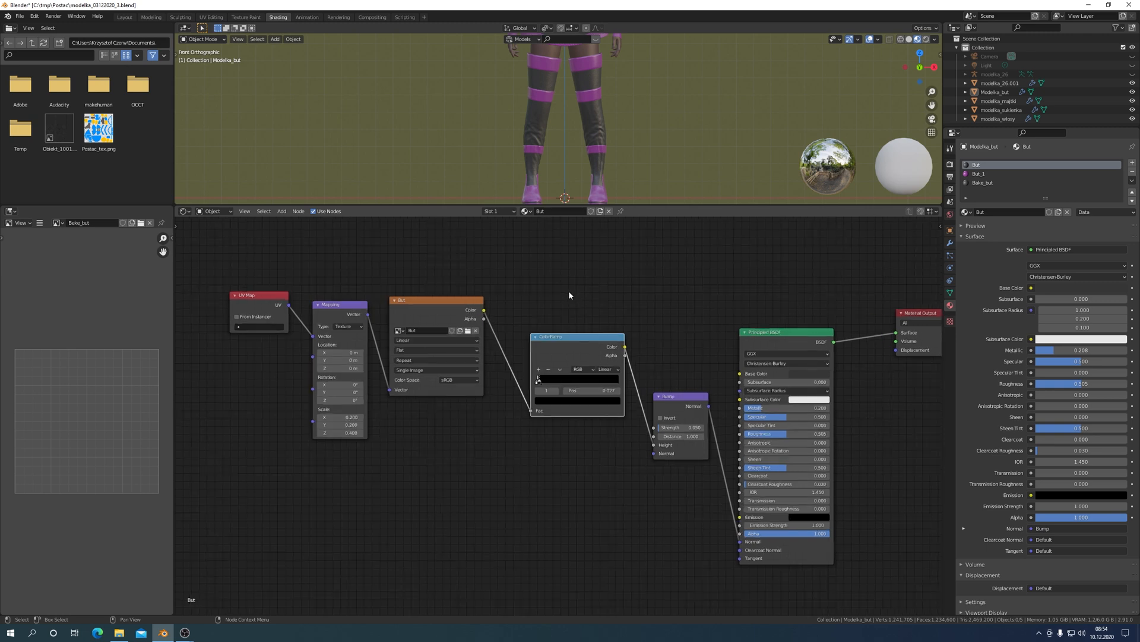
middle_drag(569, 288, 556, 253)
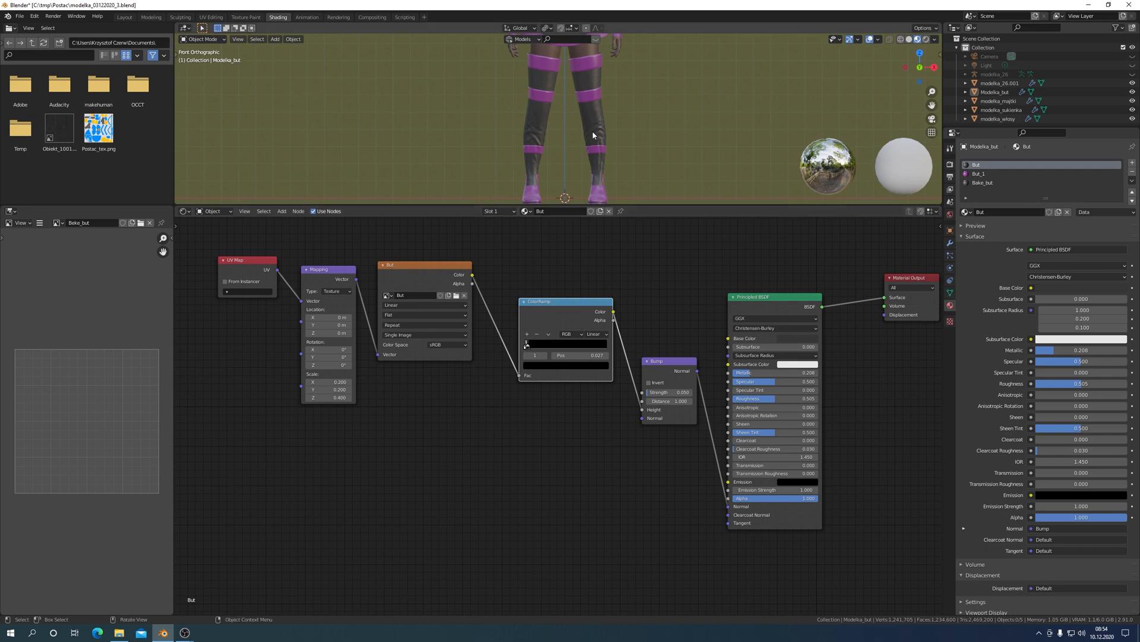
scroll(605, 138, up, 6)
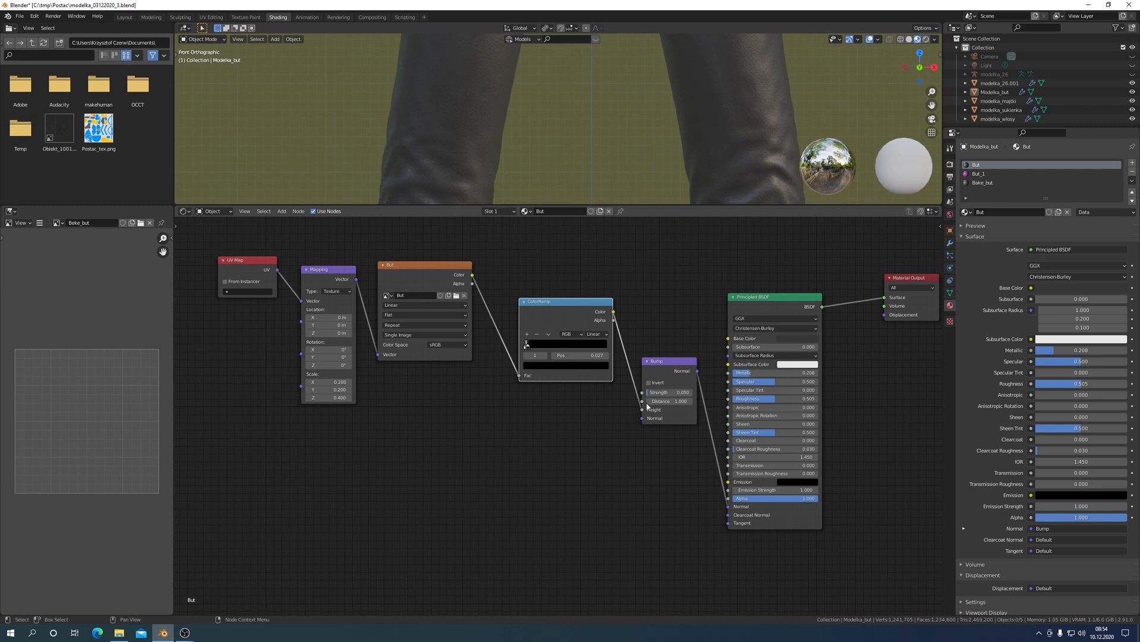
click(281, 211)
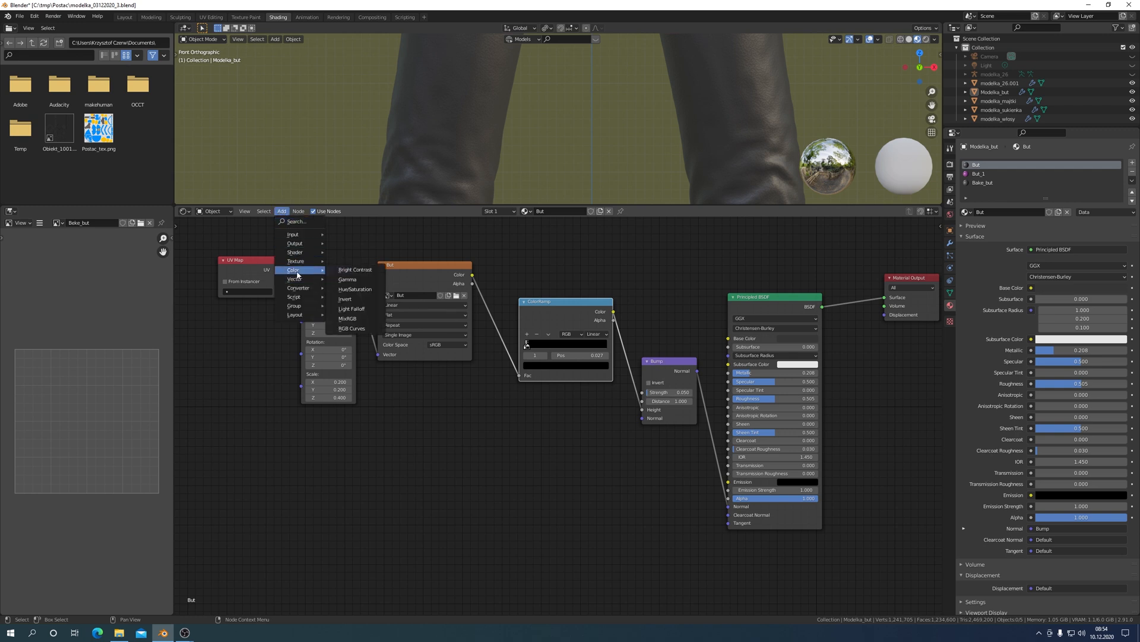
mouse_move(296, 282)
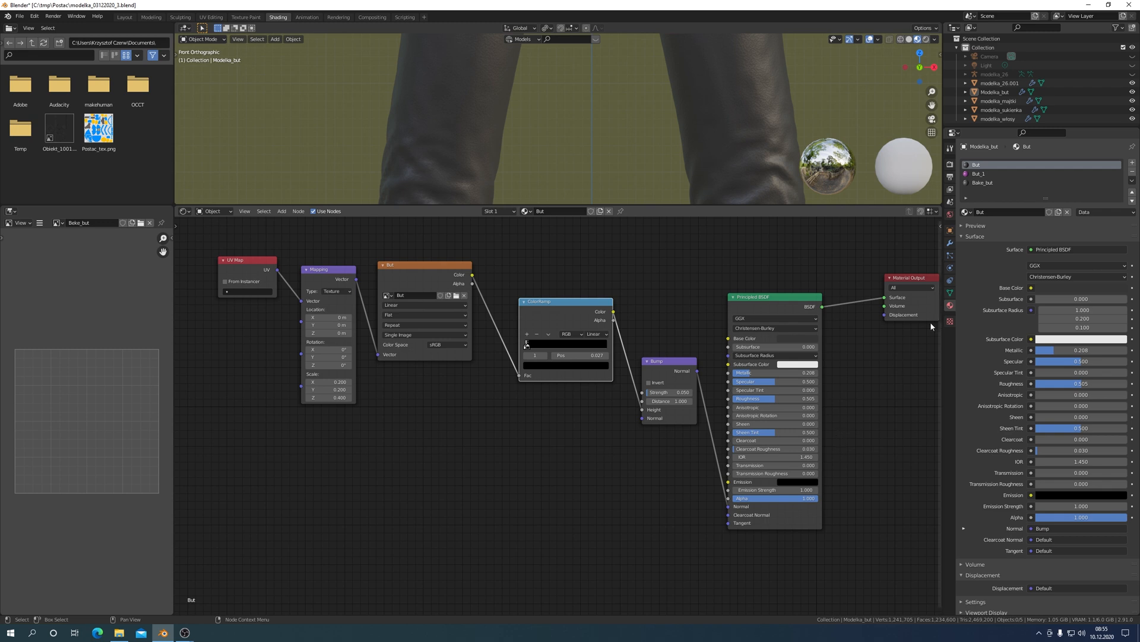
Step: Display the node setup of the purple But_1 material
click(978, 173)
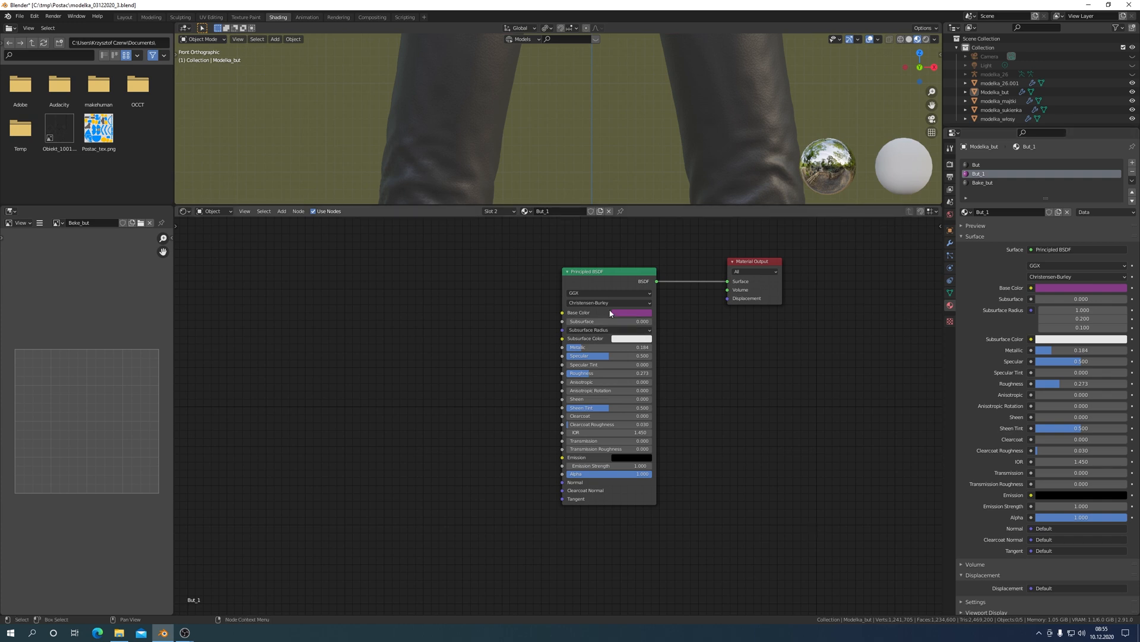
scroll(610, 313, up, 1)
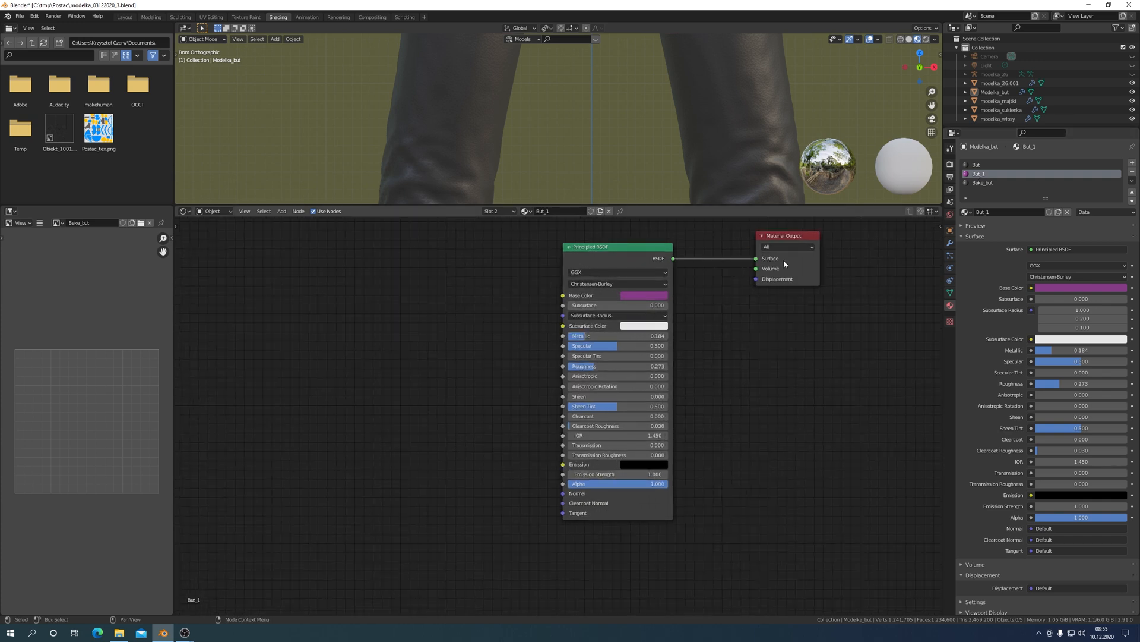